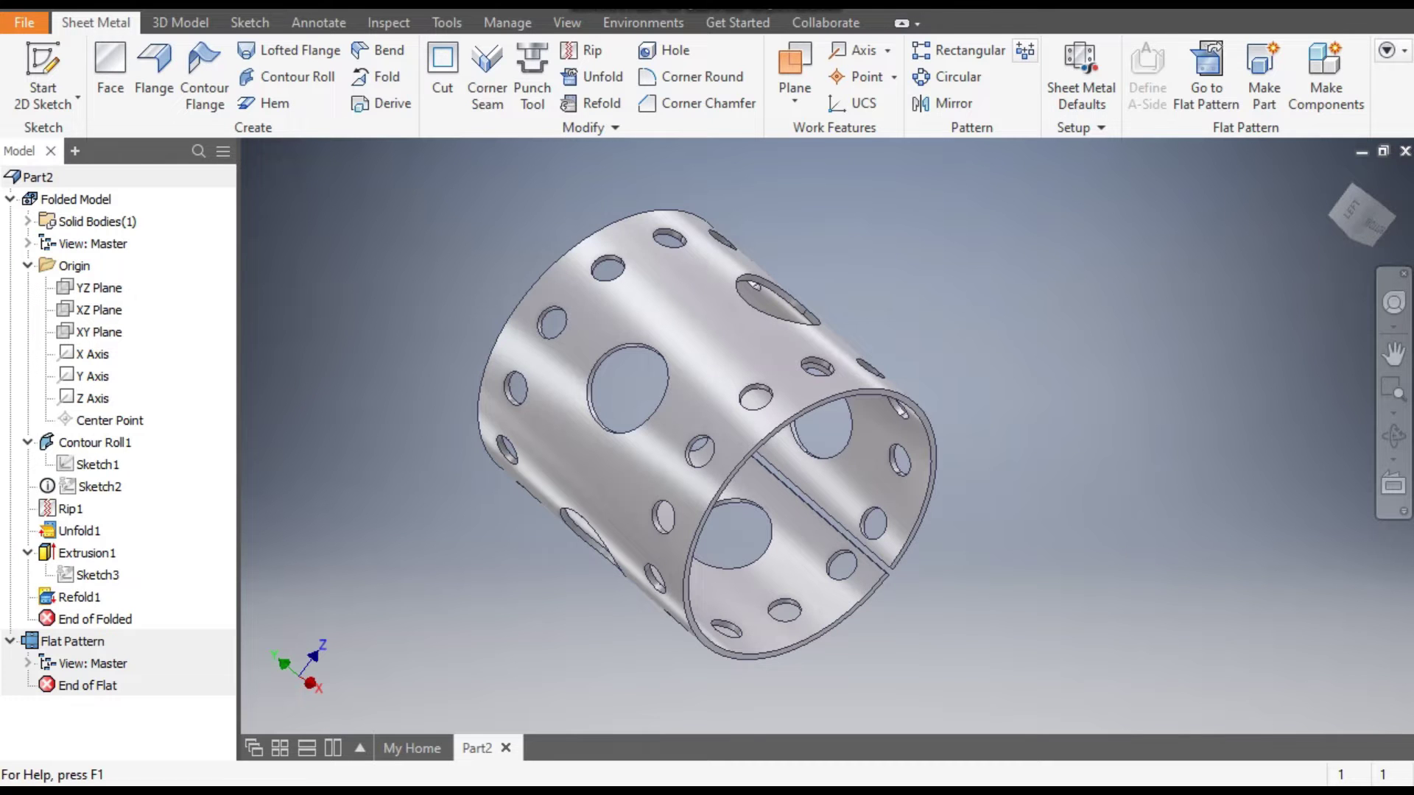
- Create a new part from the Sheet Metal (mm).ipt template
key(ctrl+n)
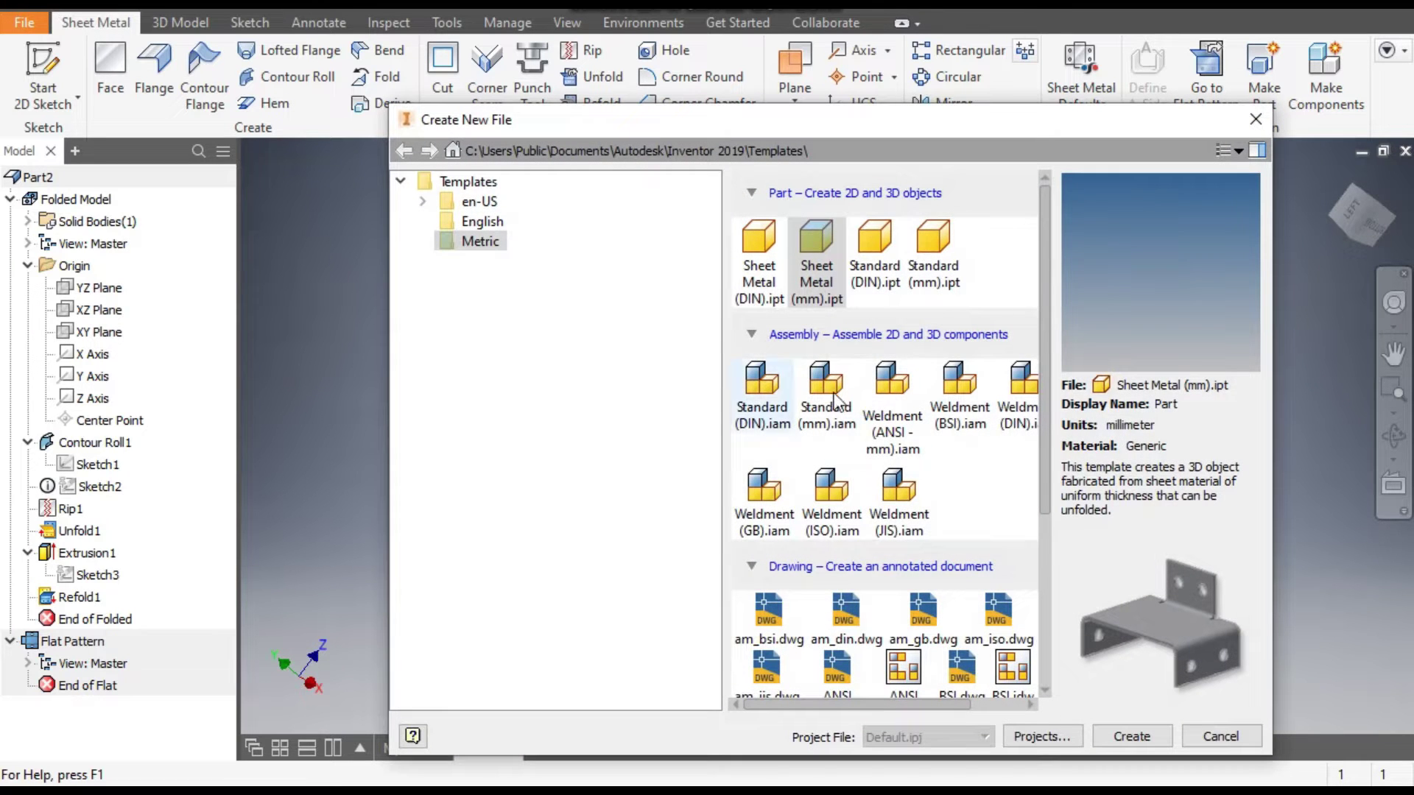
click(815, 228)
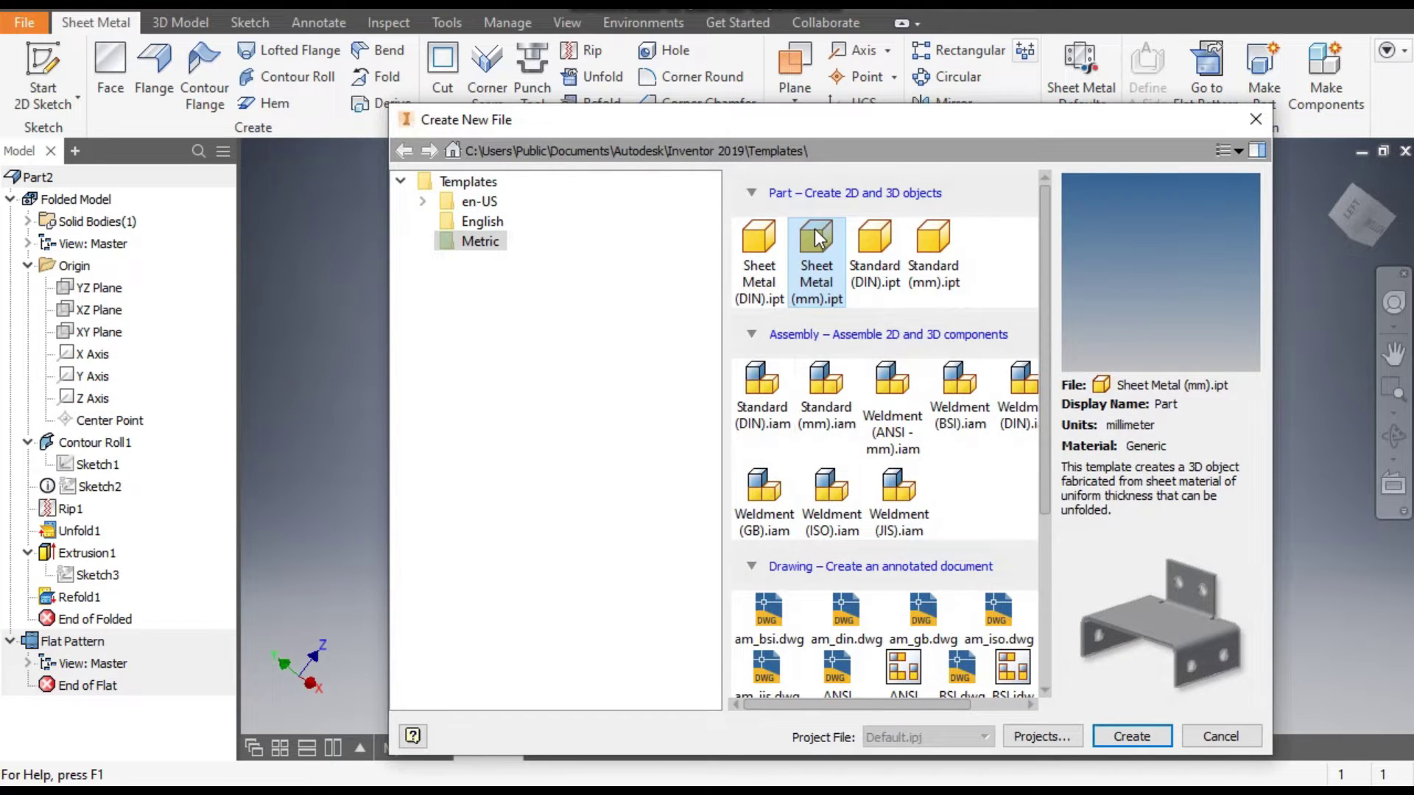
click(1150, 743)
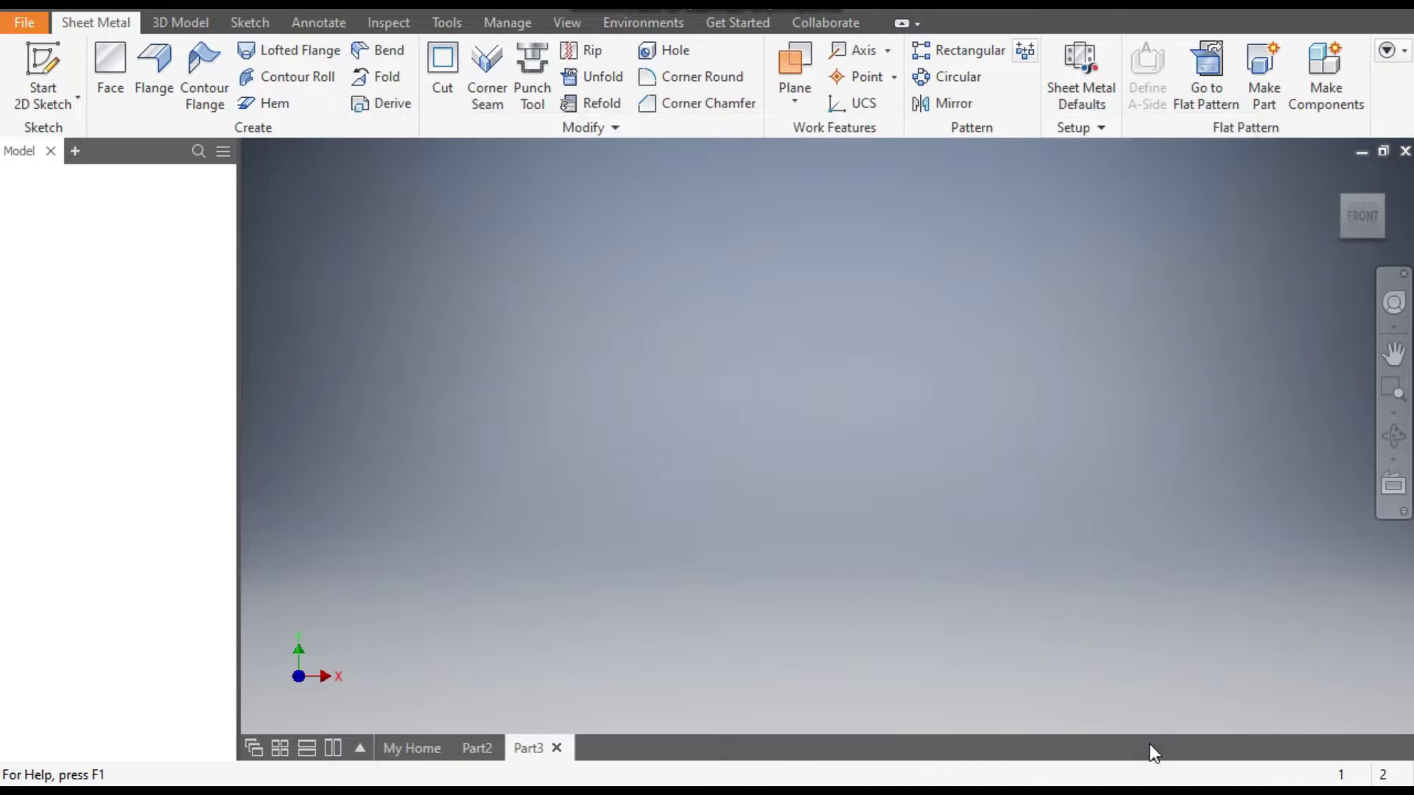
- Start a sketch on the XY plane and draw a vertical line up from the origin
click(45, 65)
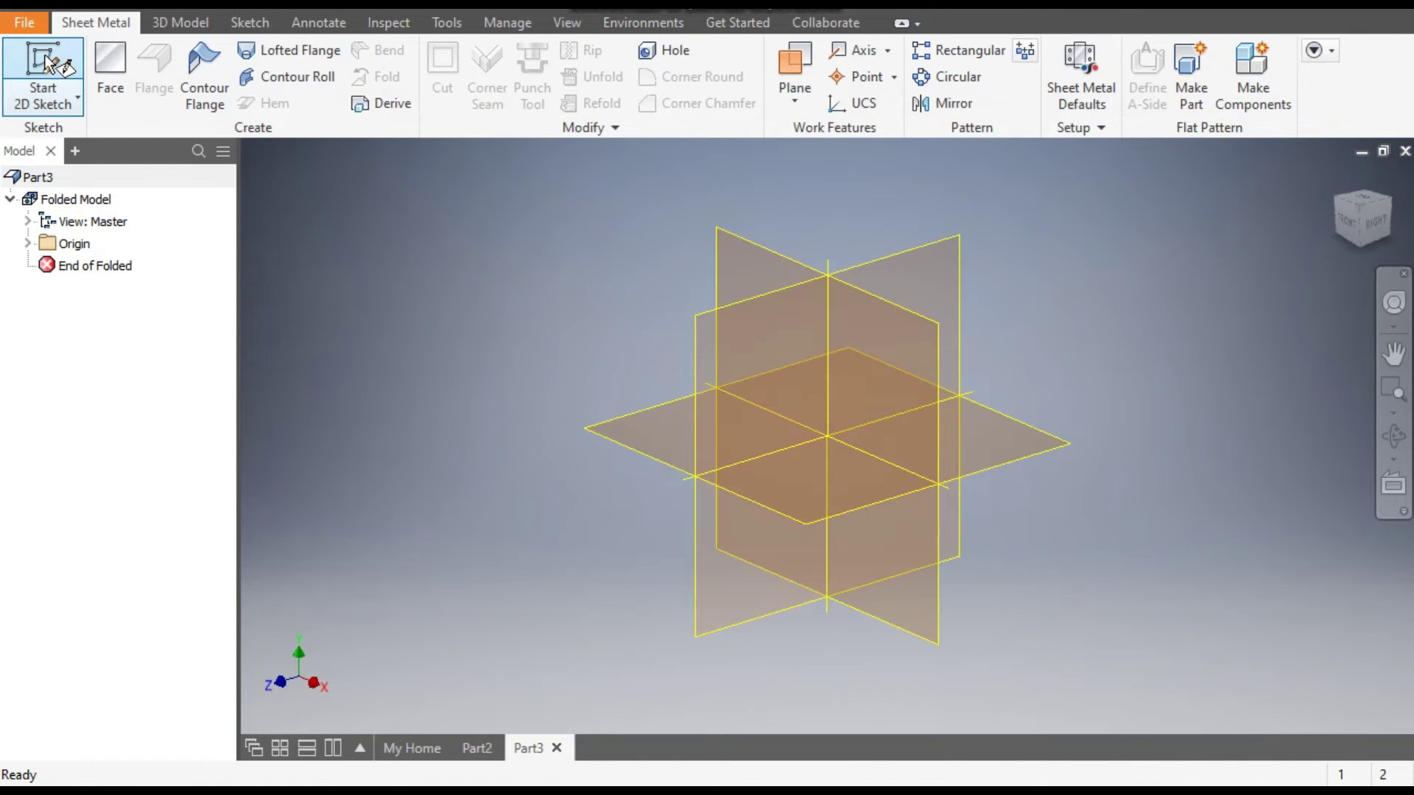
click(743, 257)
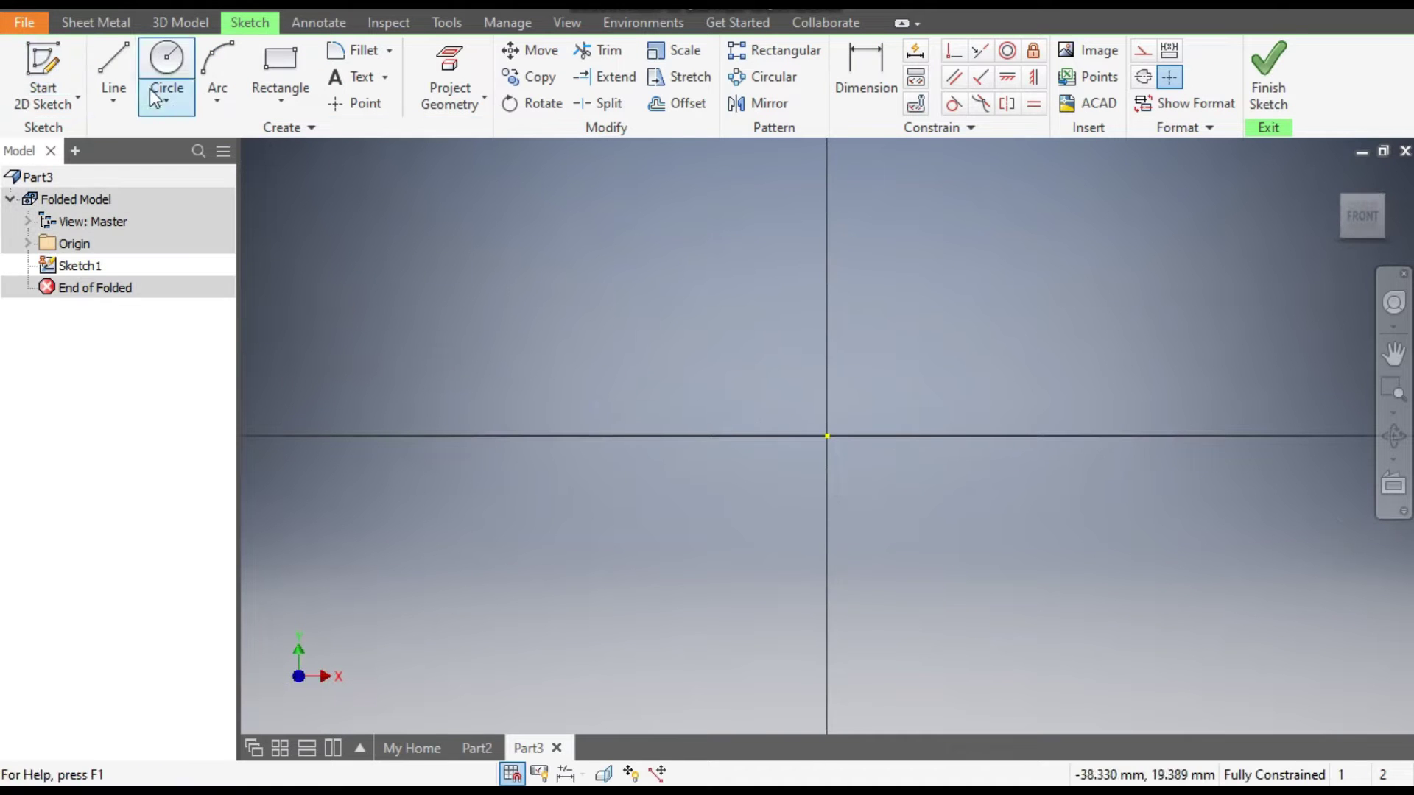
click(116, 60)
middle_drag(902, 288, 814, 439)
click(739, 592)
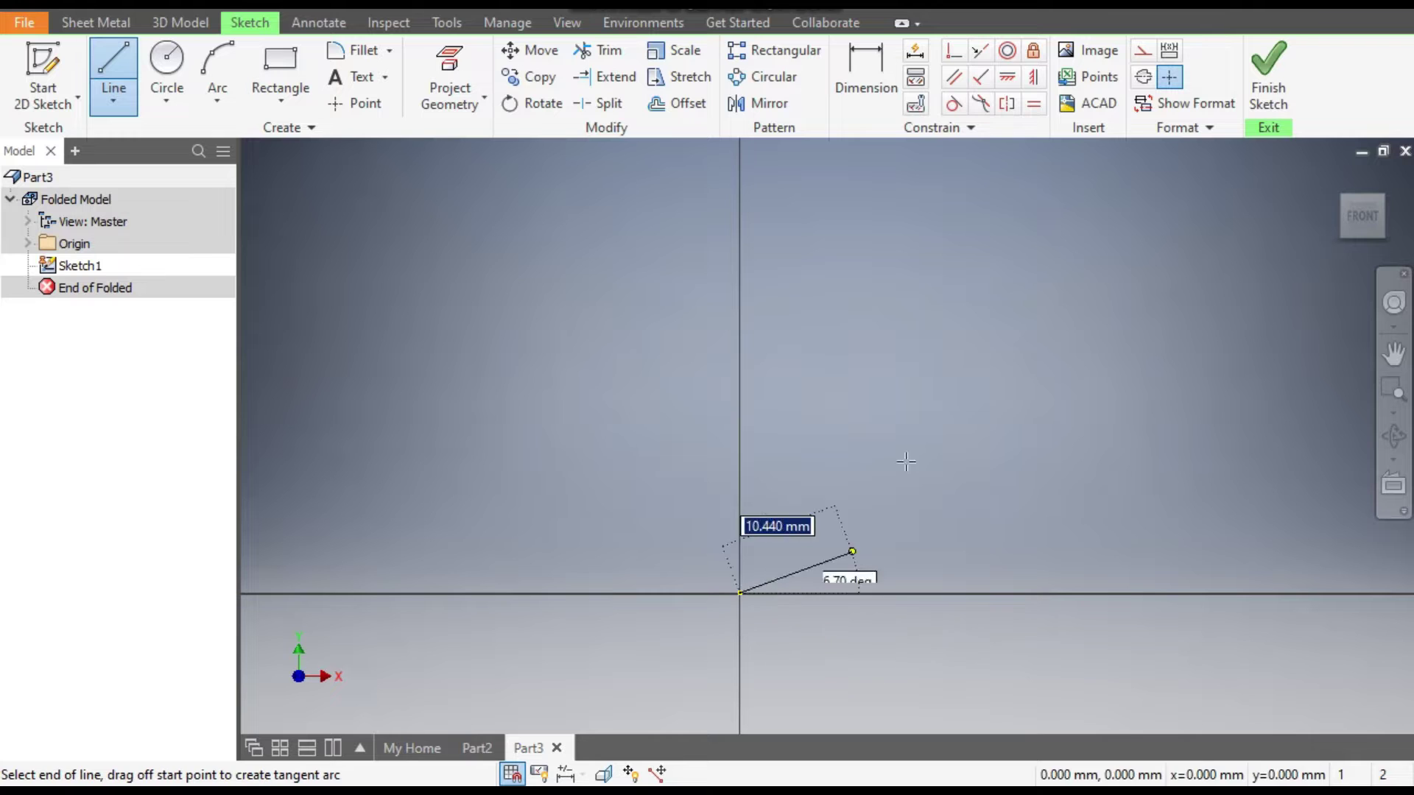
click(739, 196)
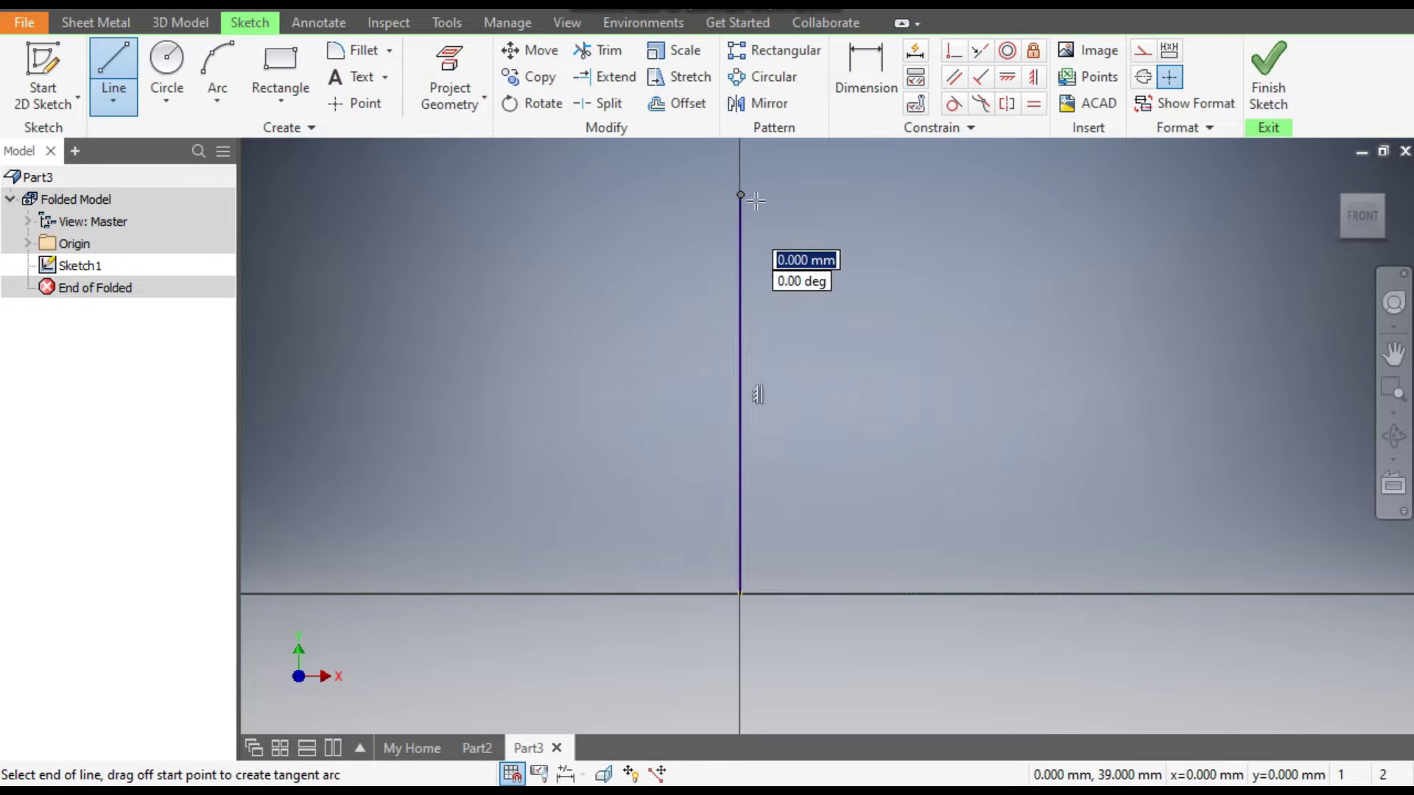
key(Escape)
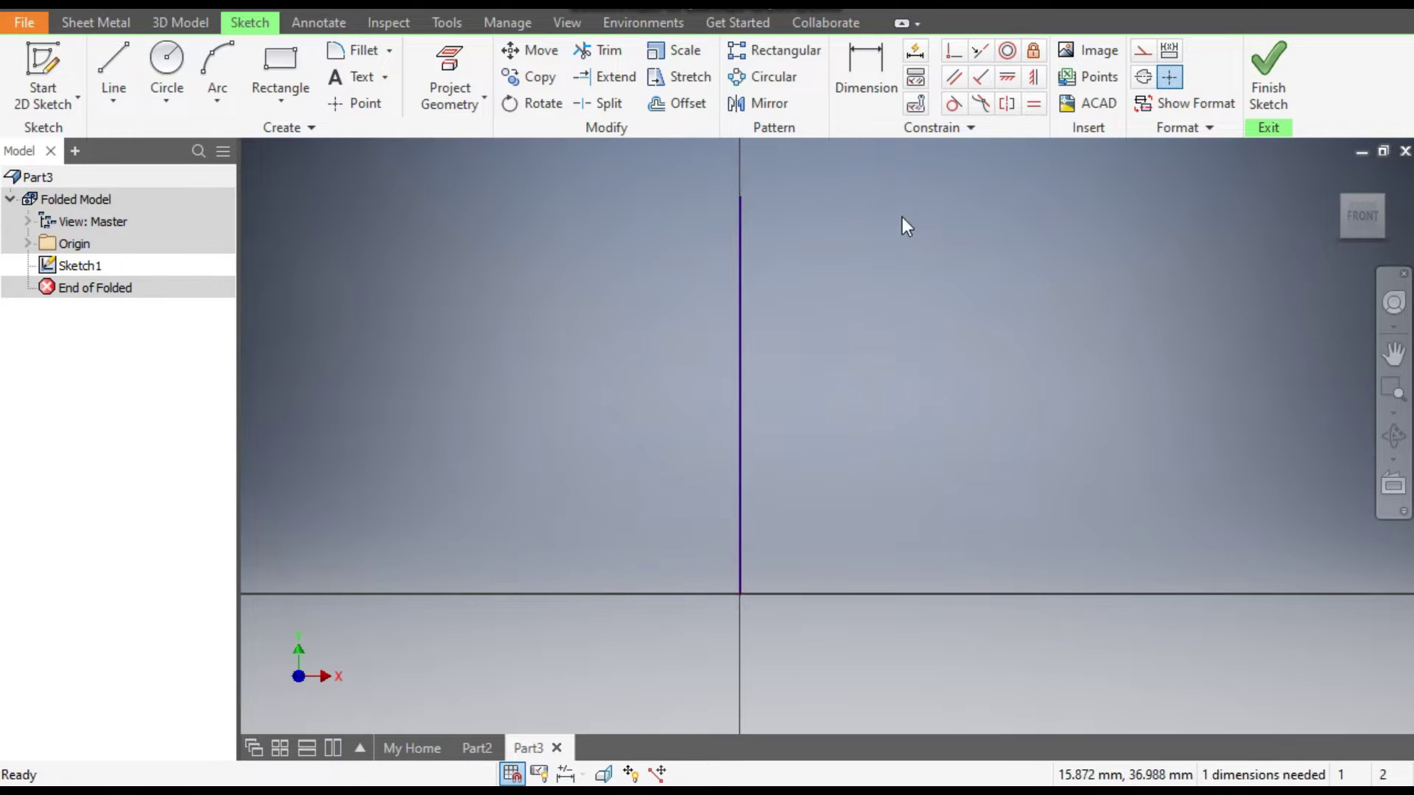
- Dimension the vertical line's length to 250 mm
click(866, 80)
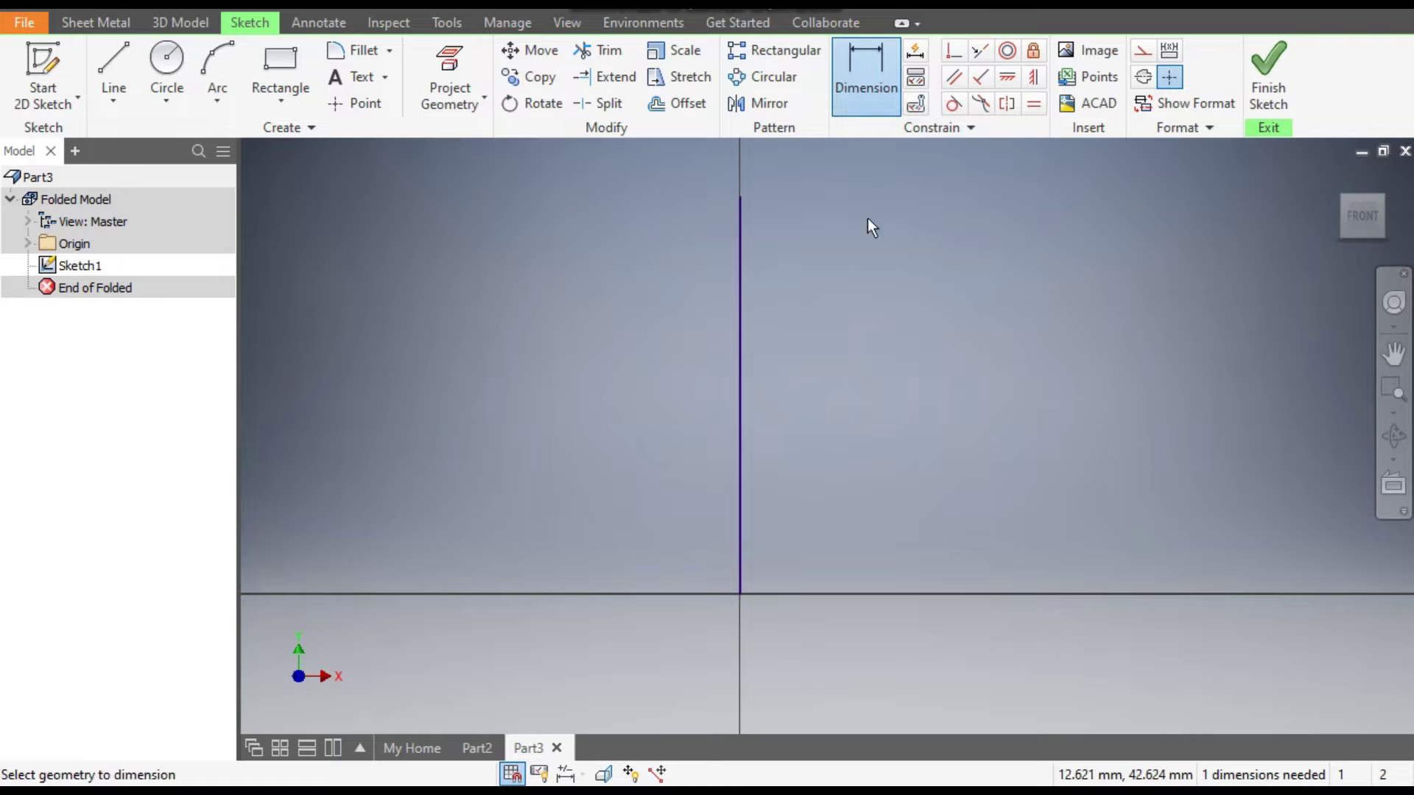
click(741, 350)
click(614, 385)
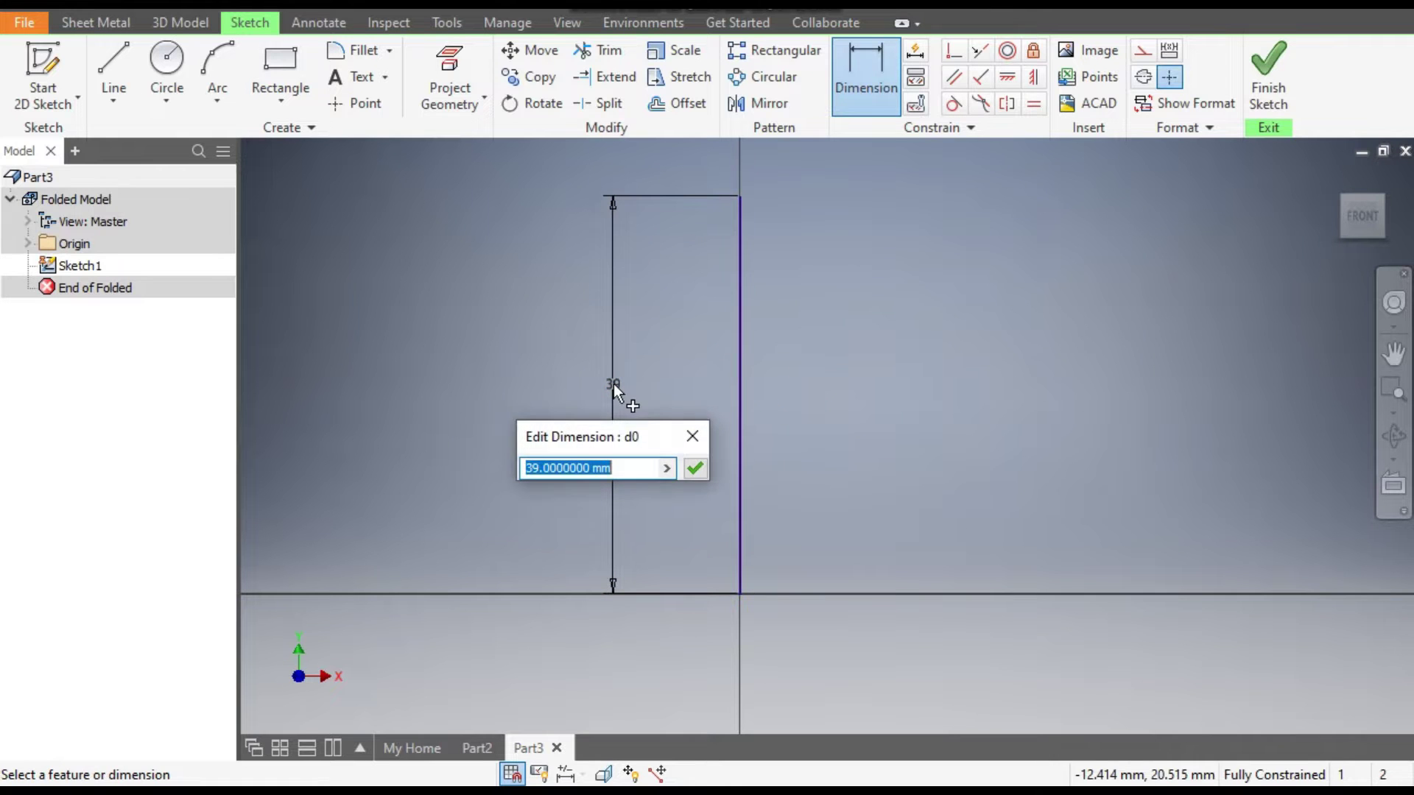
text(250)
key(Return)
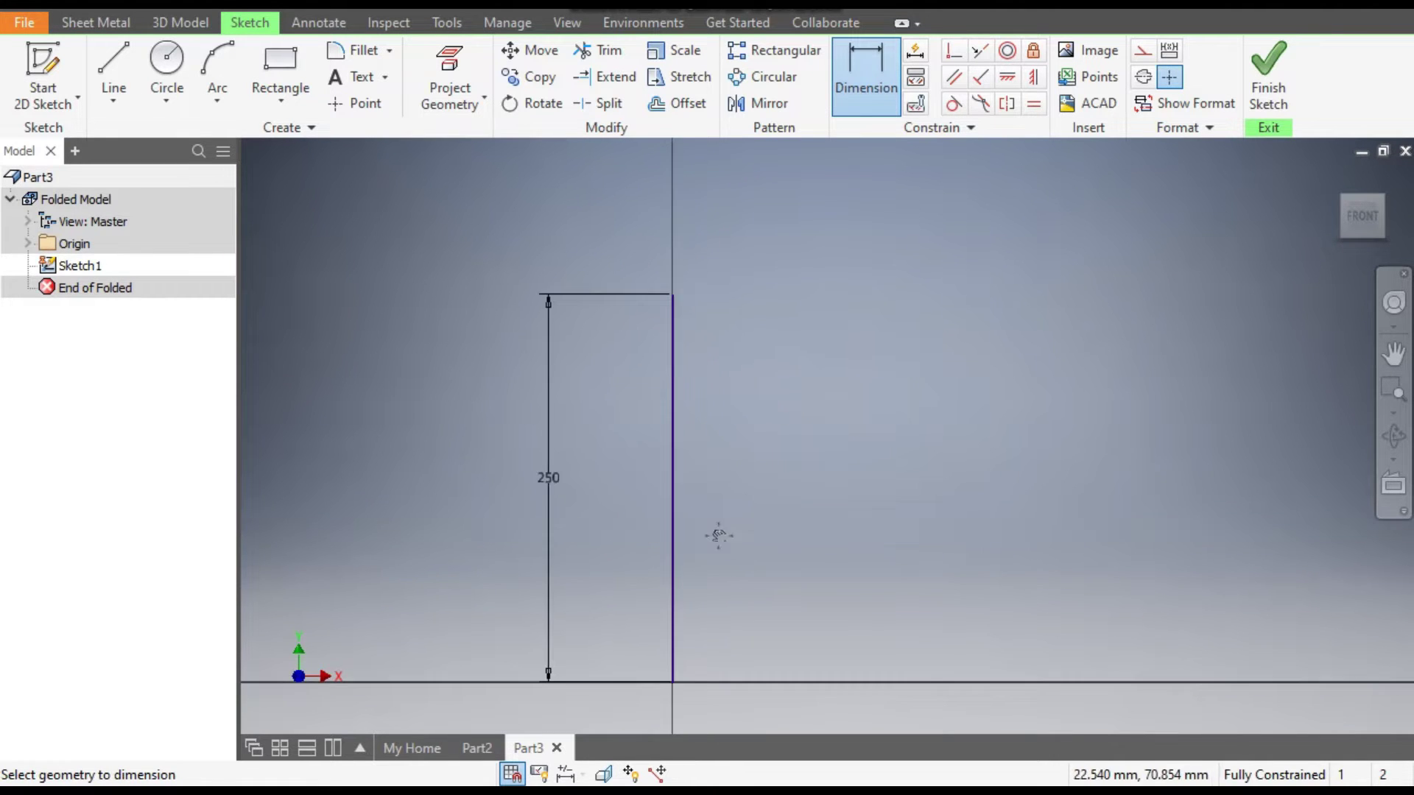
key(Escape)
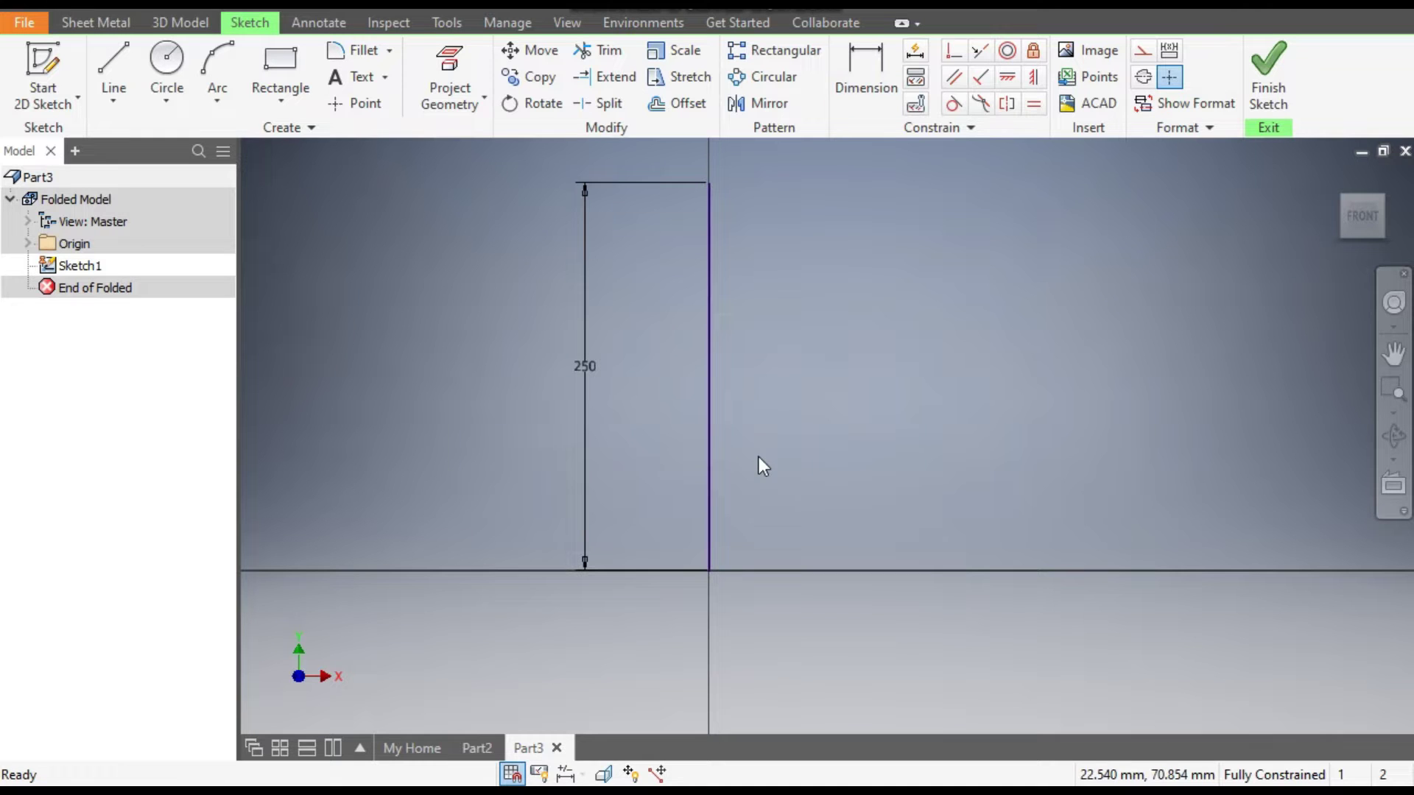
- Draw a second vertical line to the right and dimension it 250 mm
click(113, 74)
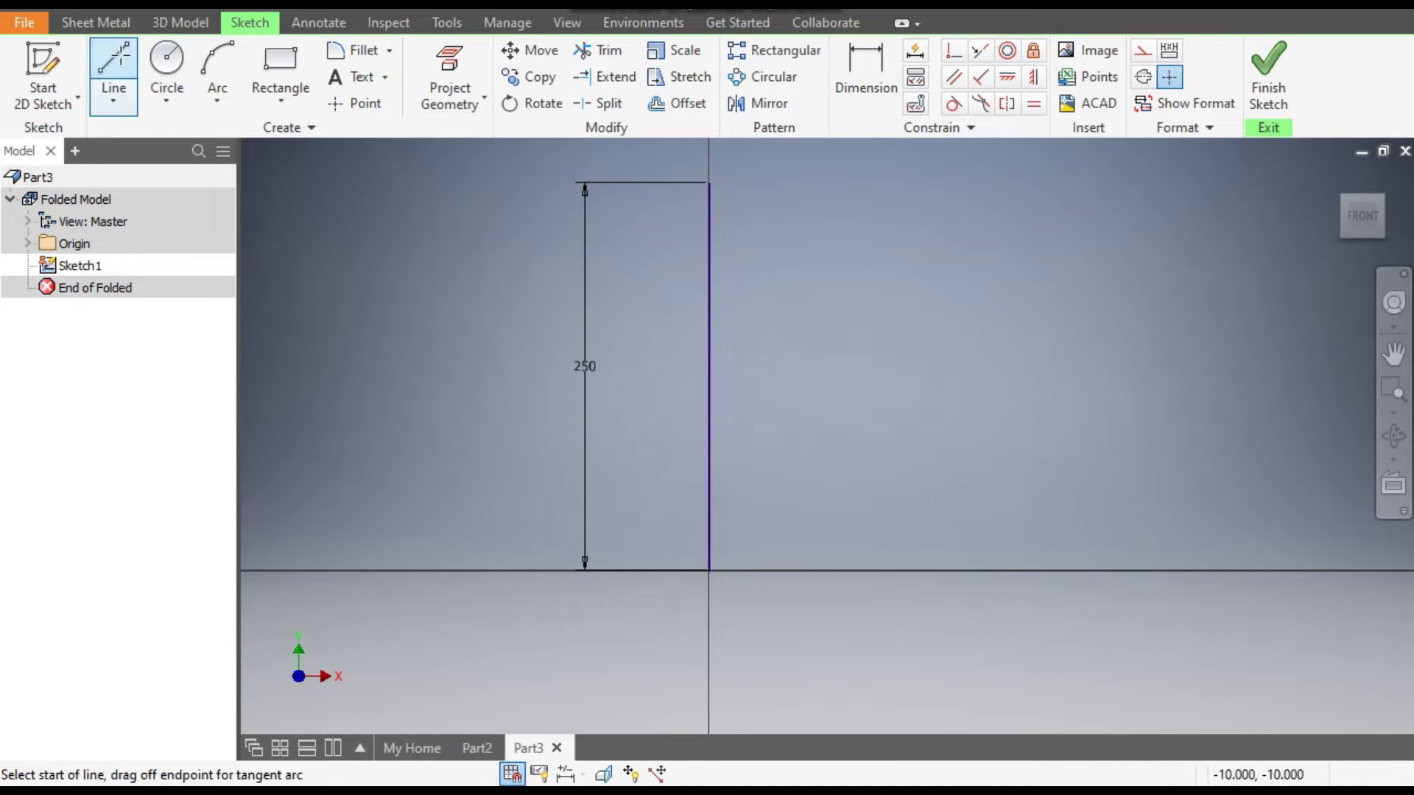
click(966, 183)
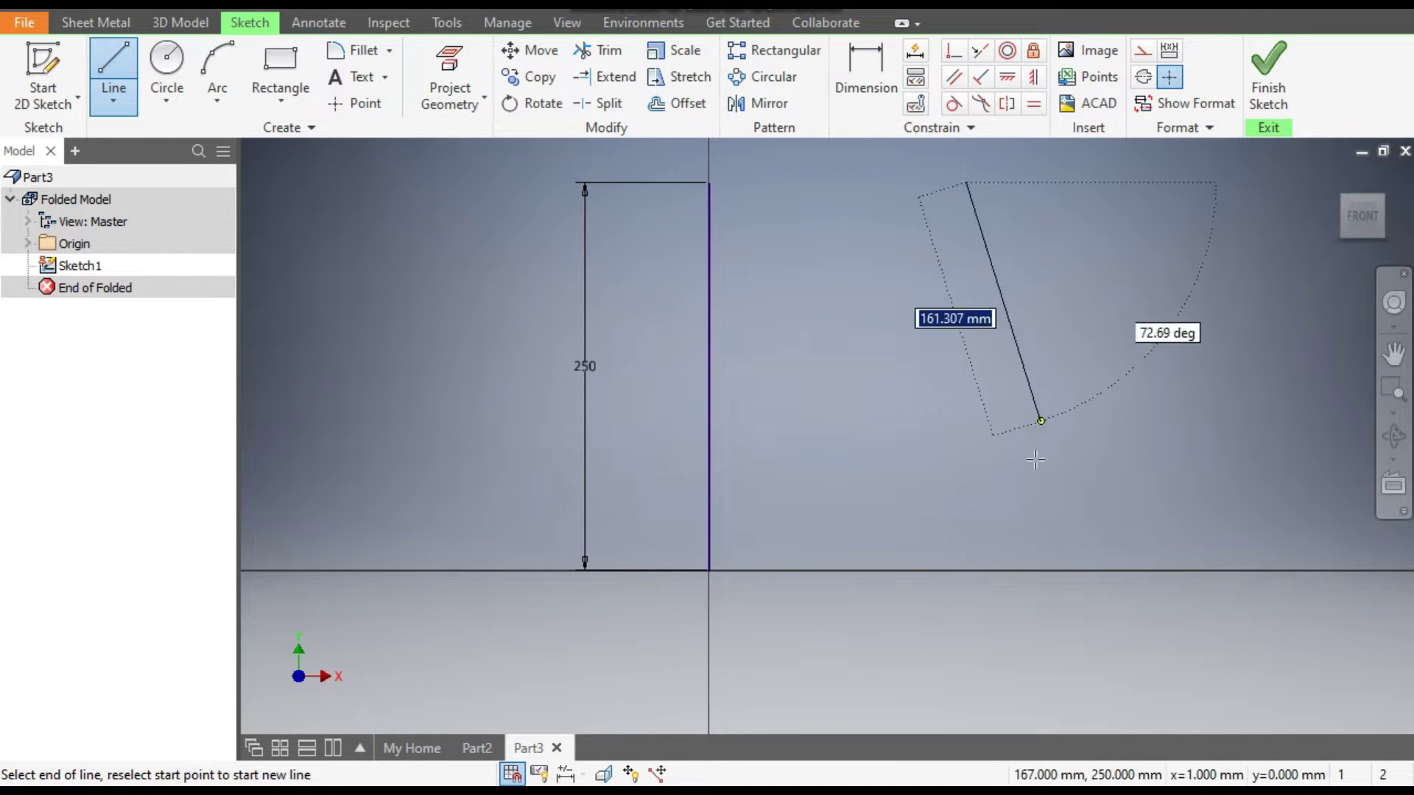
click(966, 570)
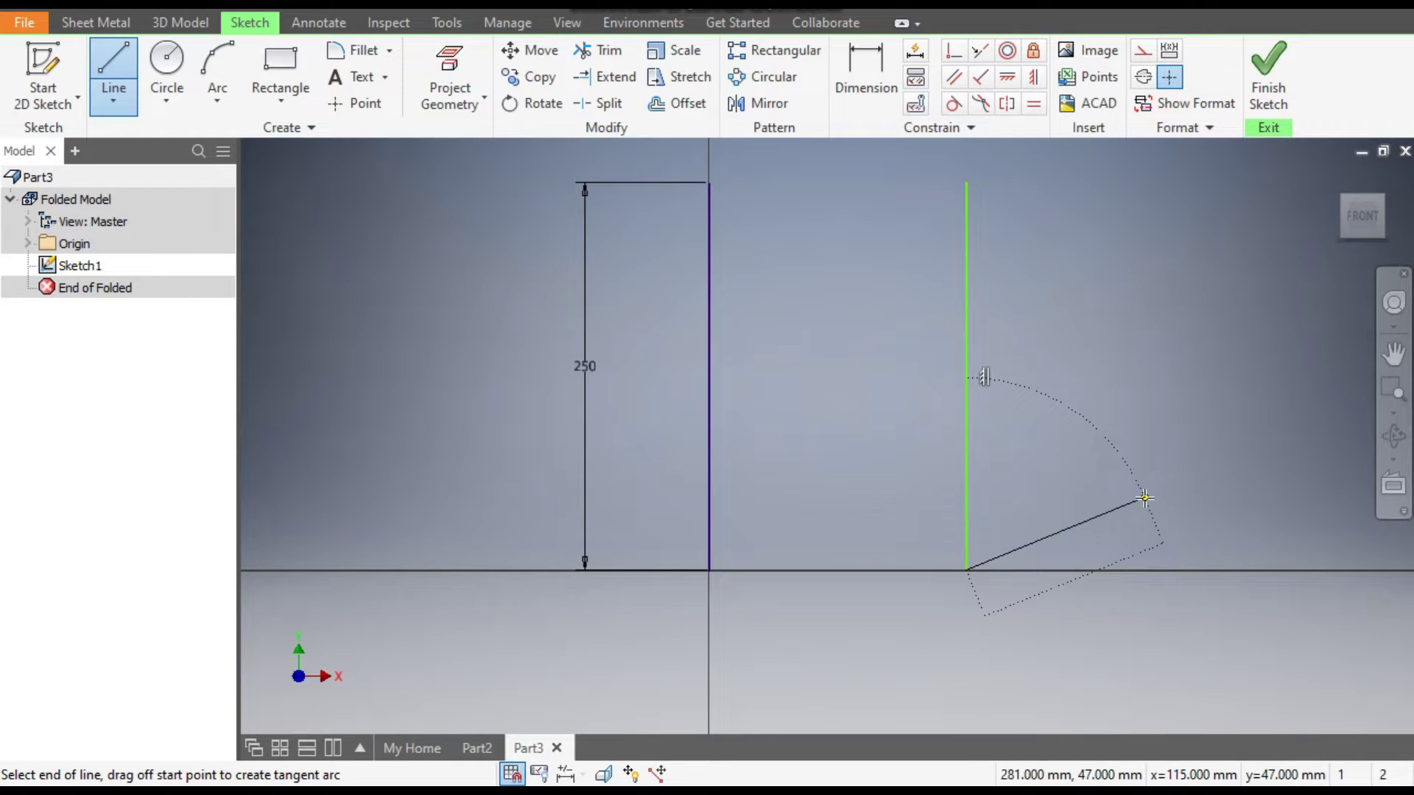
key(Escape)
click(863, 90)
click(967, 292)
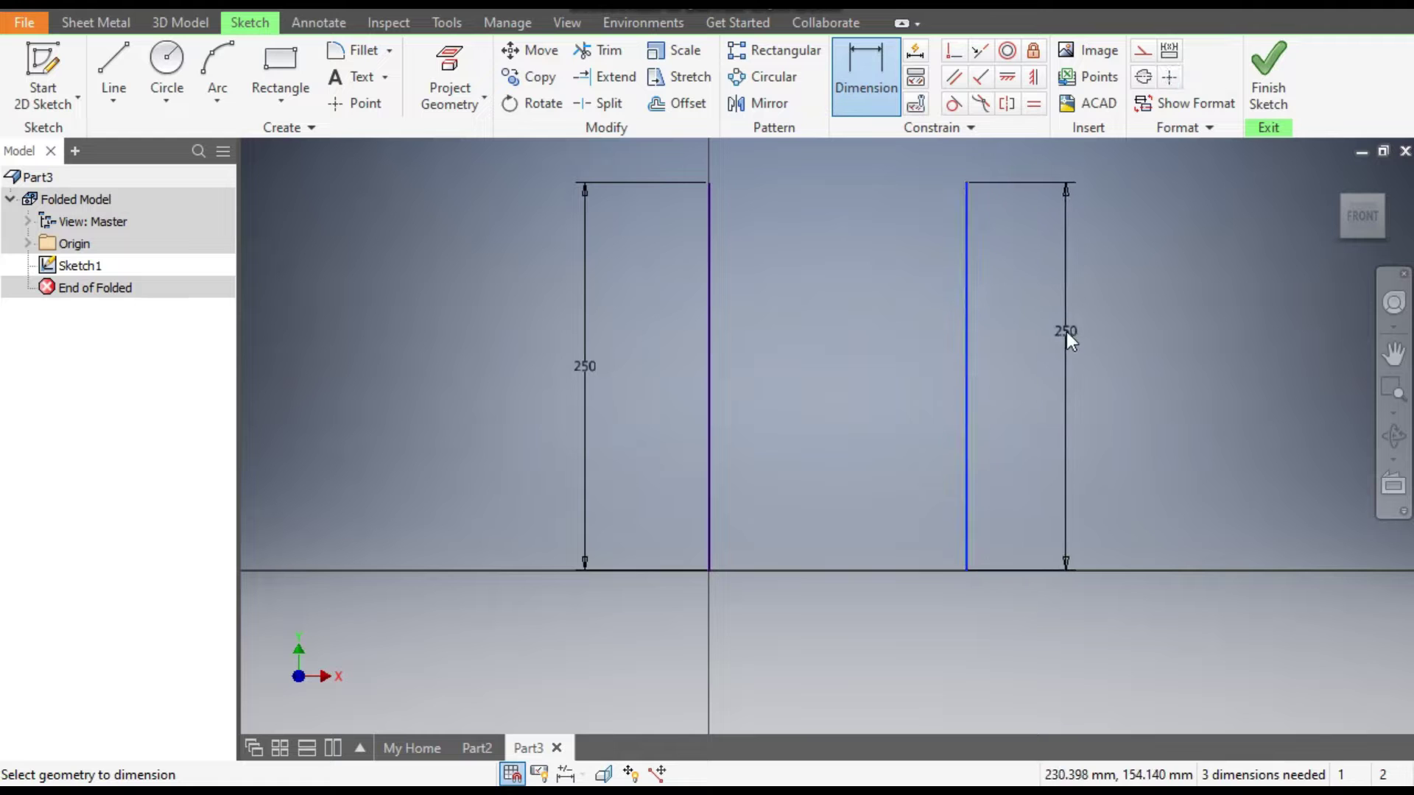
click(1066, 332)
click(1146, 415)
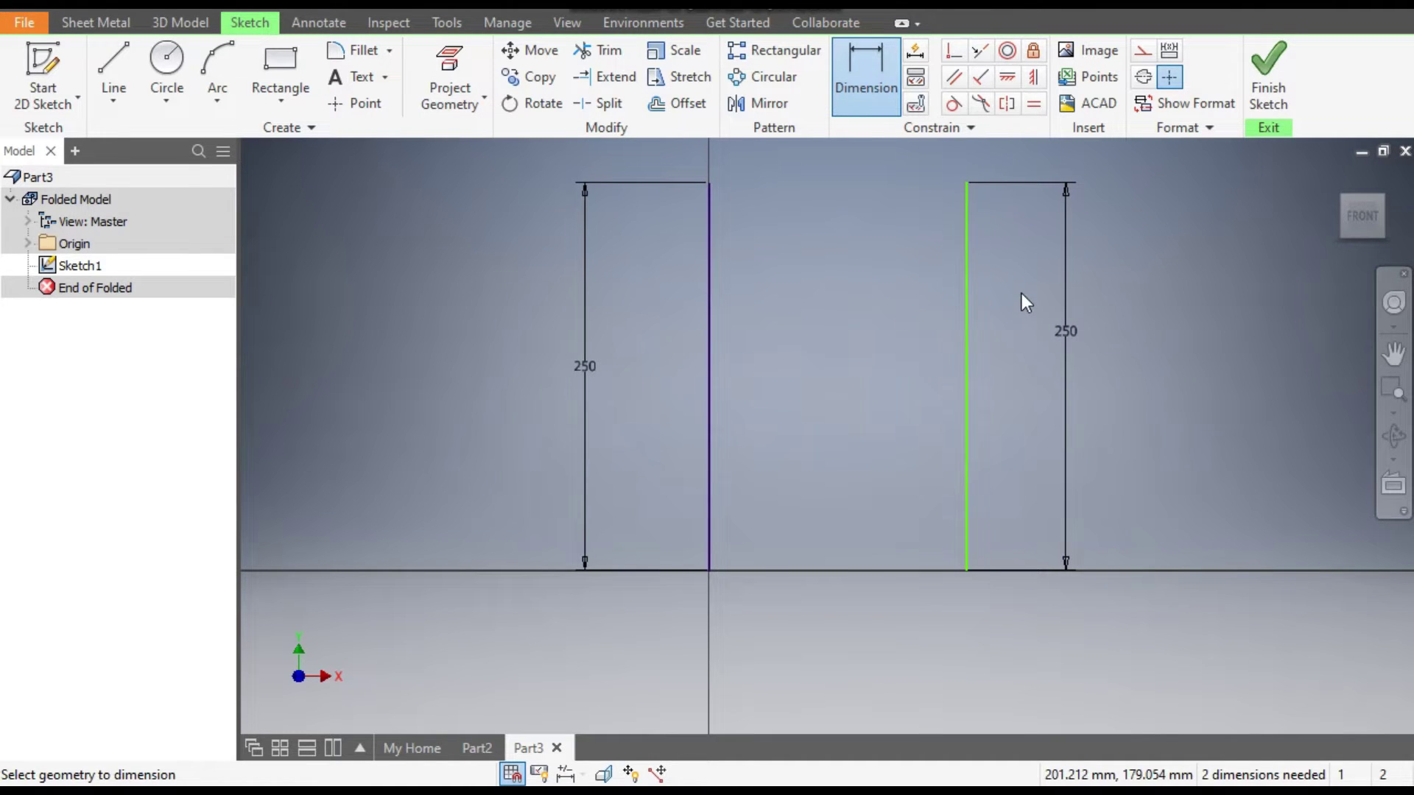
key(Escape)
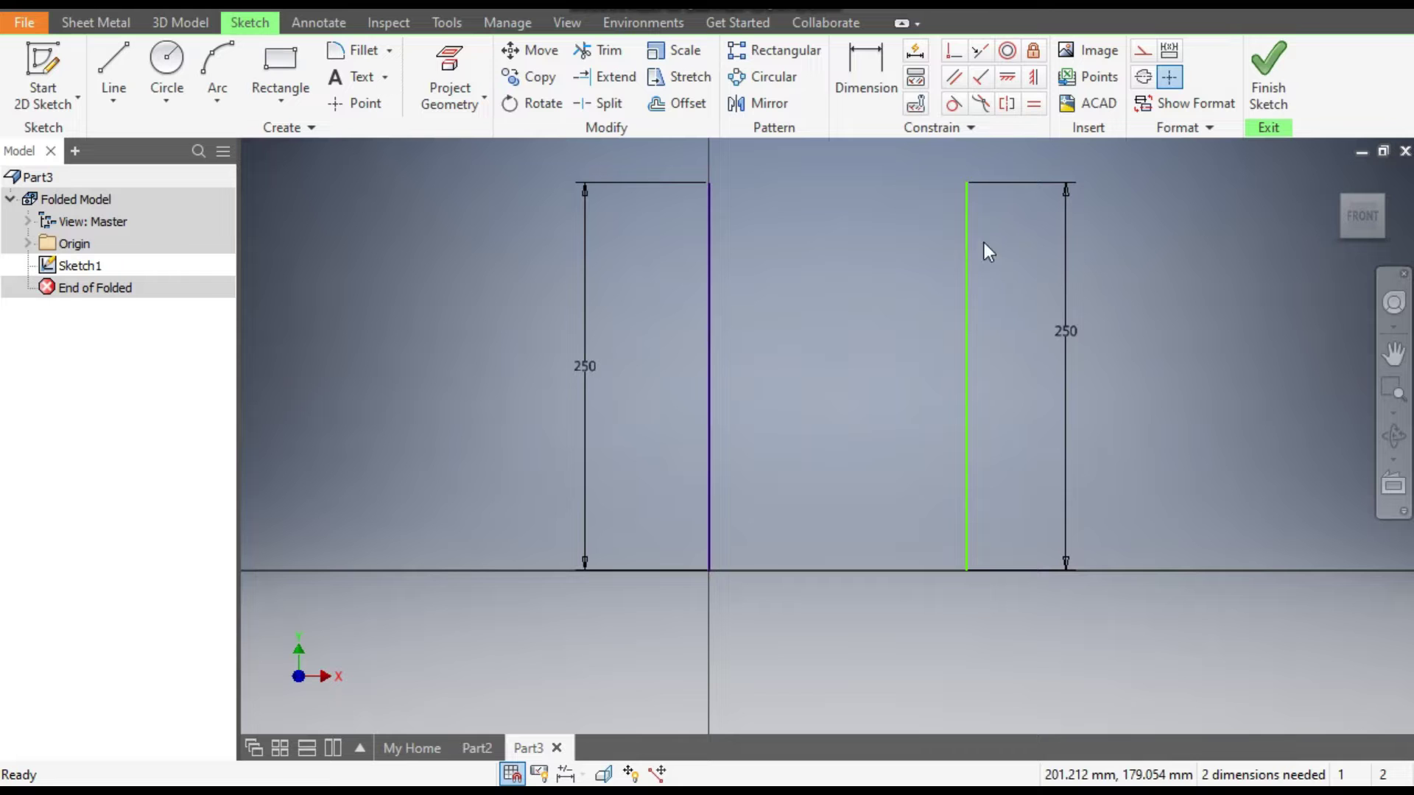
- Convert the origin line into a centerline
click(710, 302)
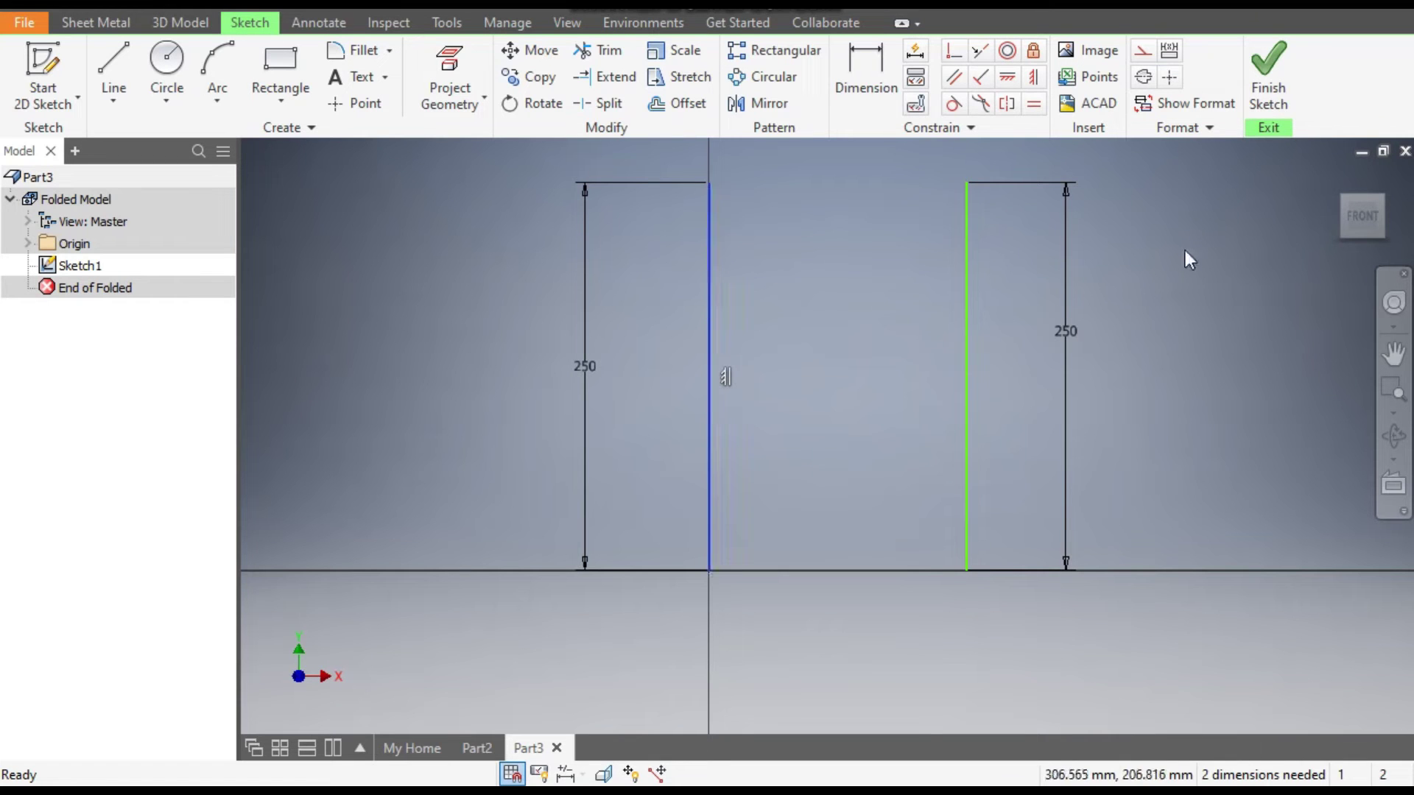
click(1145, 77)
click(816, 326)
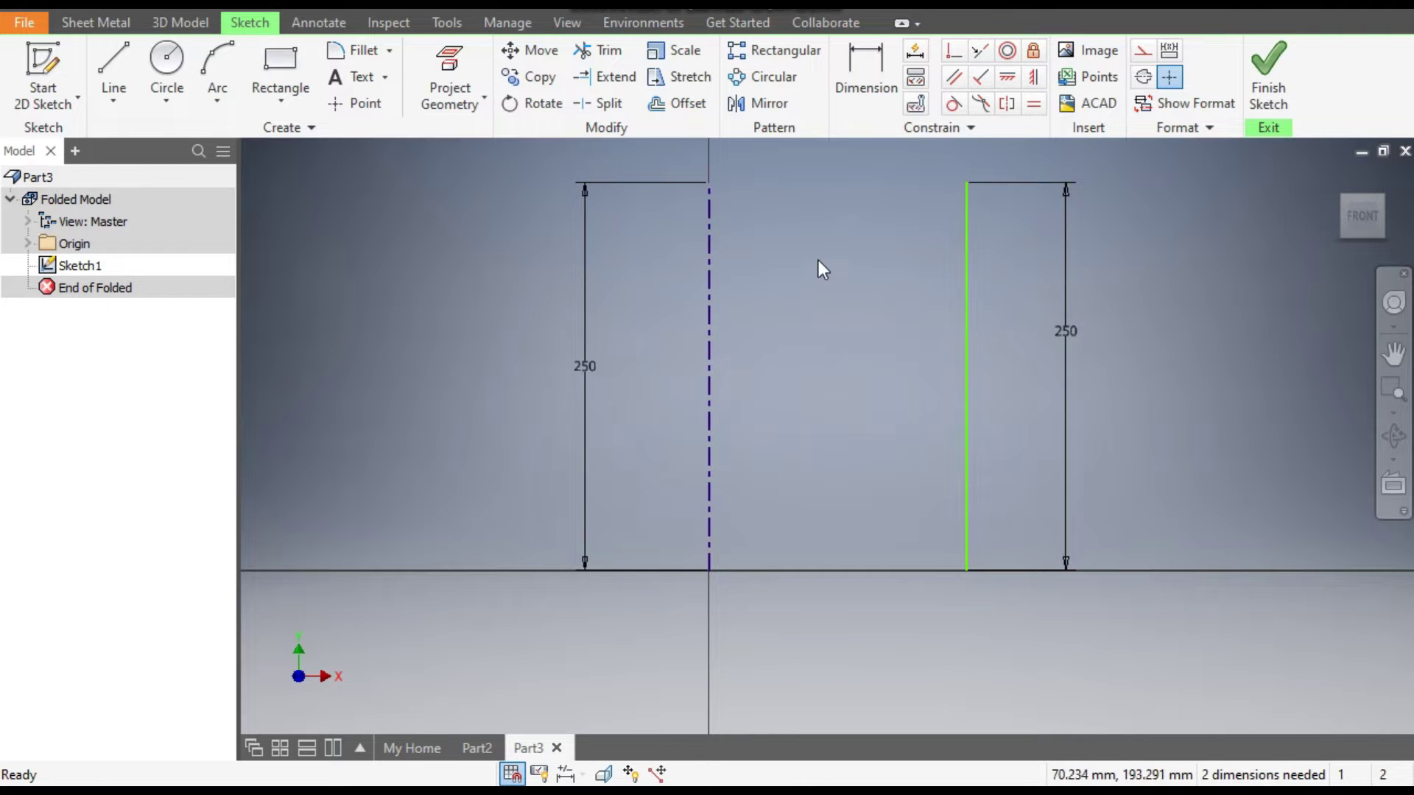
- Dimension the right line to the centerline as a Ø240 diameter
click(860, 70)
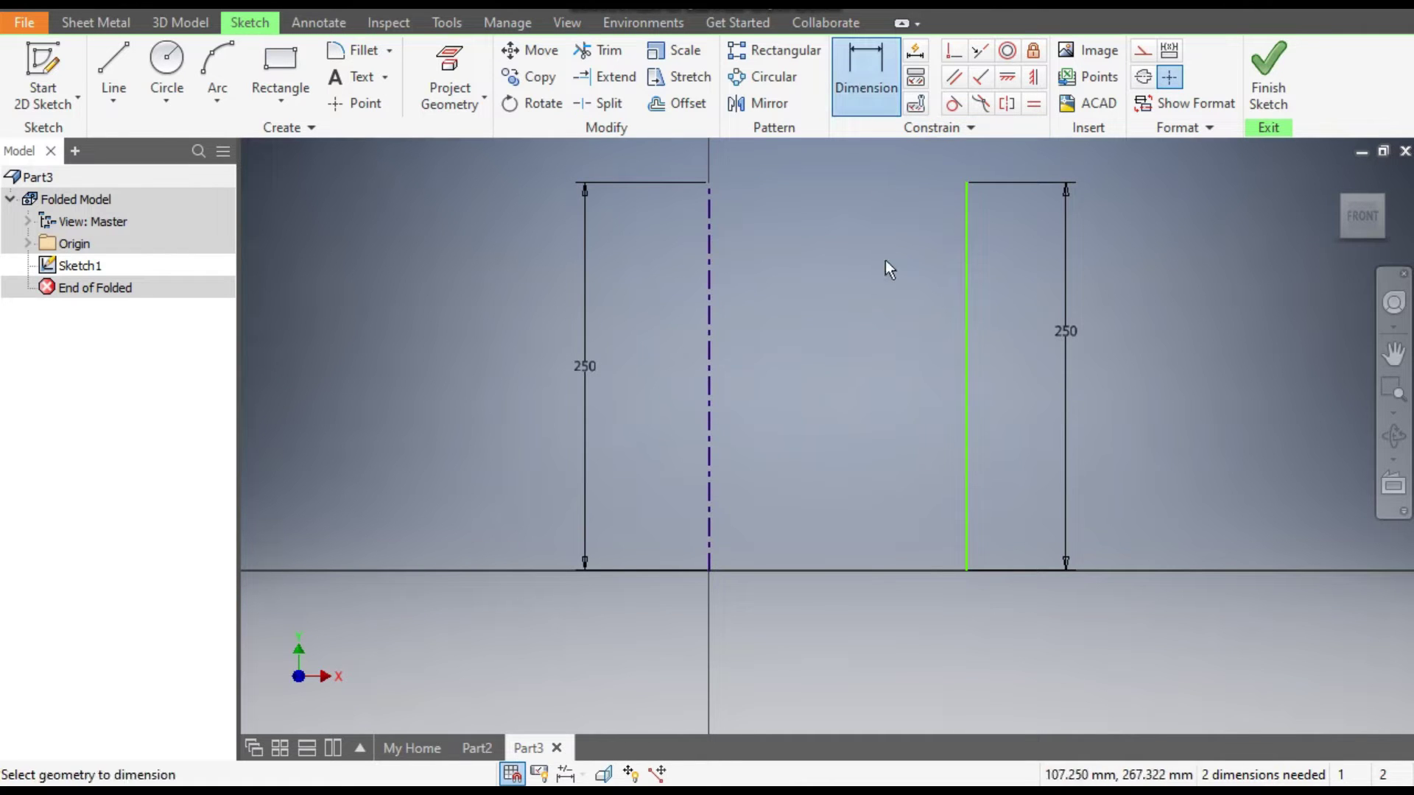
click(964, 332)
click(709, 370)
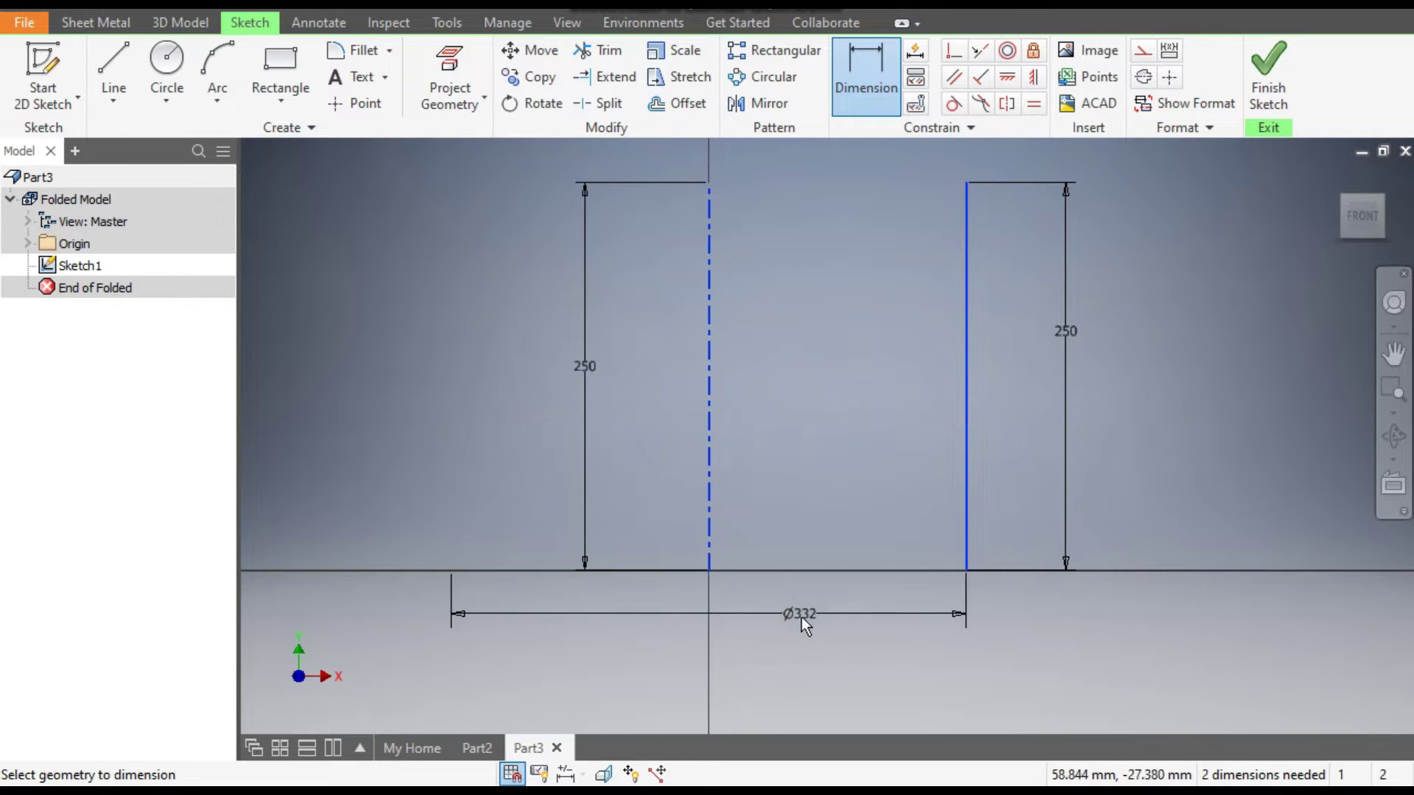
click(810, 616)
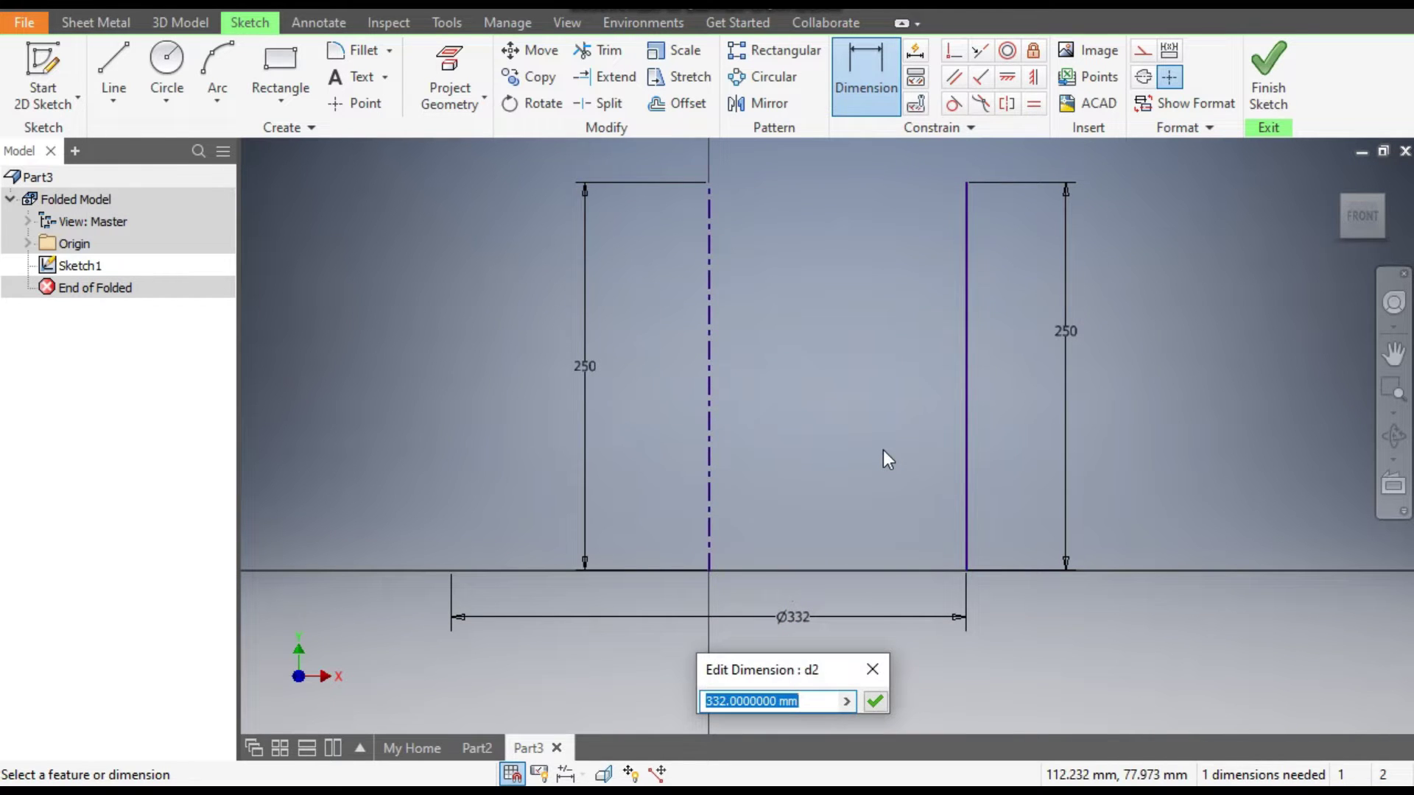
text(240)
key(Return)
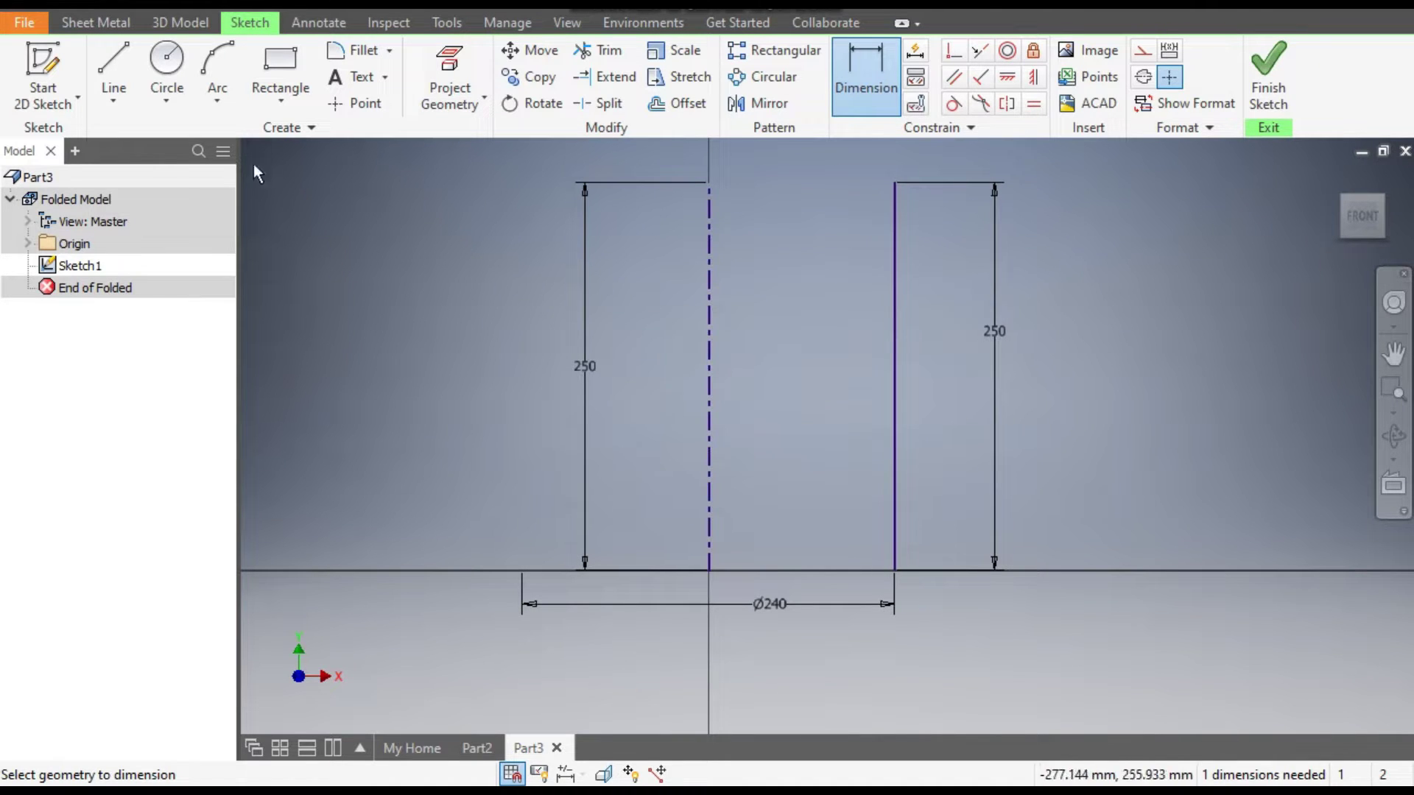
- Finish the sketch and set up a Contour Roll with a 360° rolled angle
click(1263, 78)
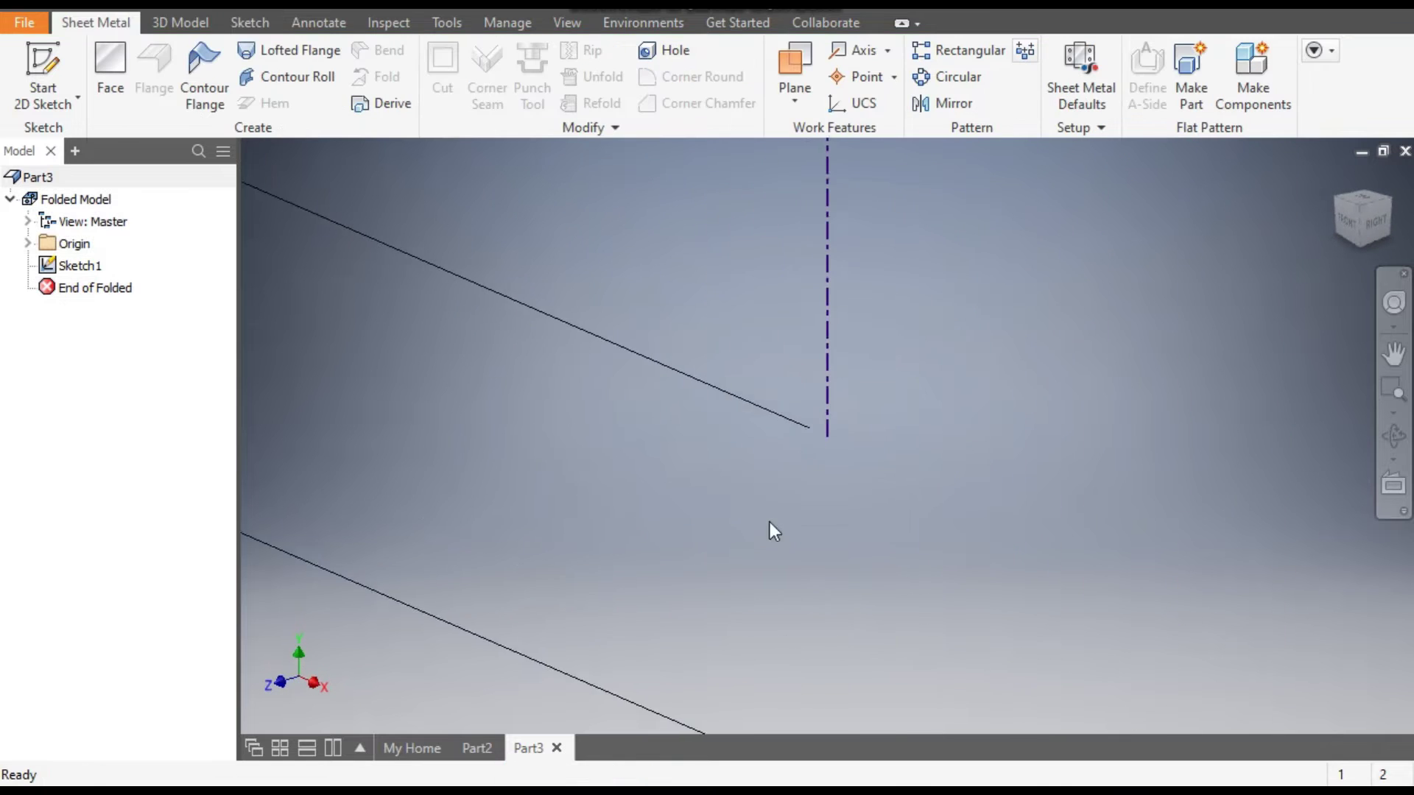
scroll(798, 555, down, 5)
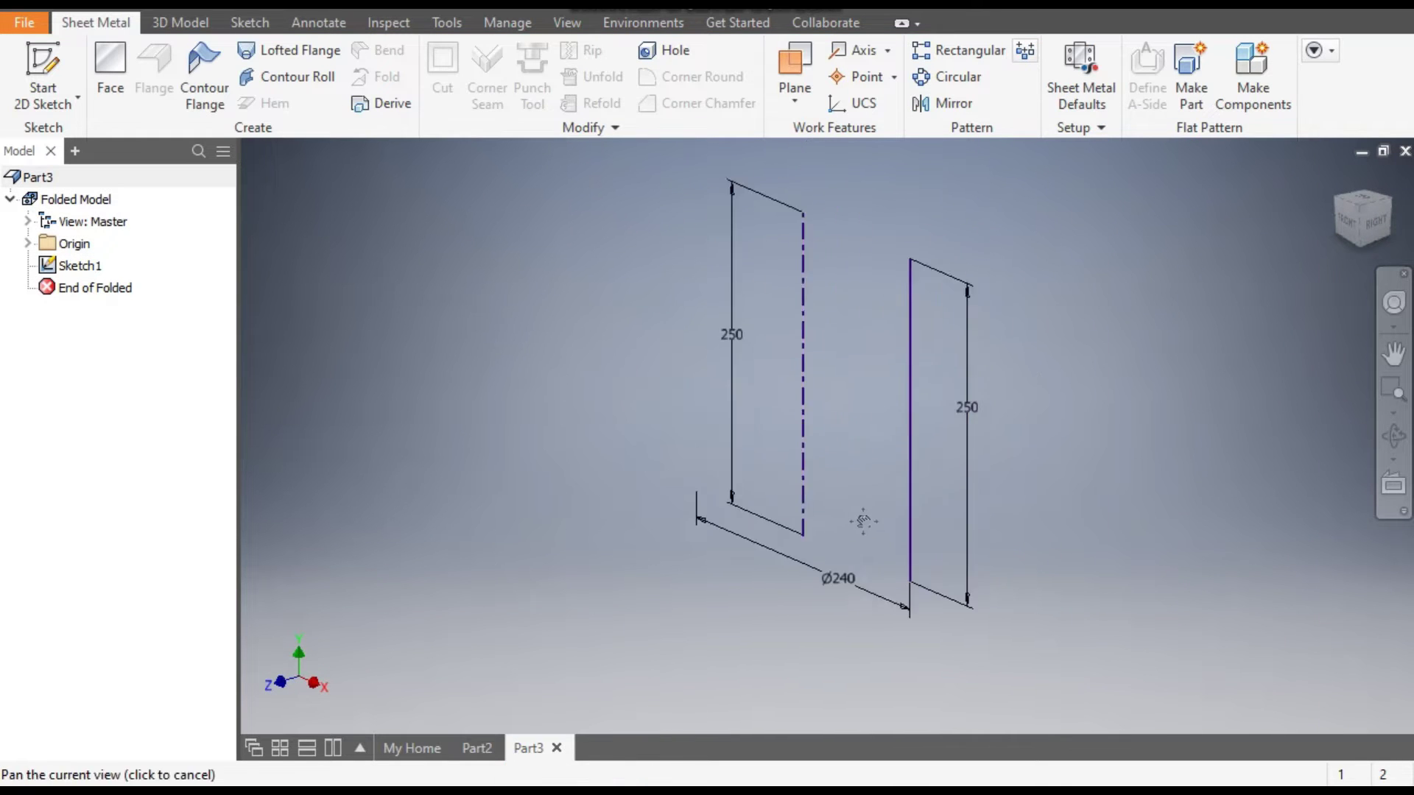
click(300, 76)
middle_drag(934, 306, 1182, 295)
double_click(528, 226)
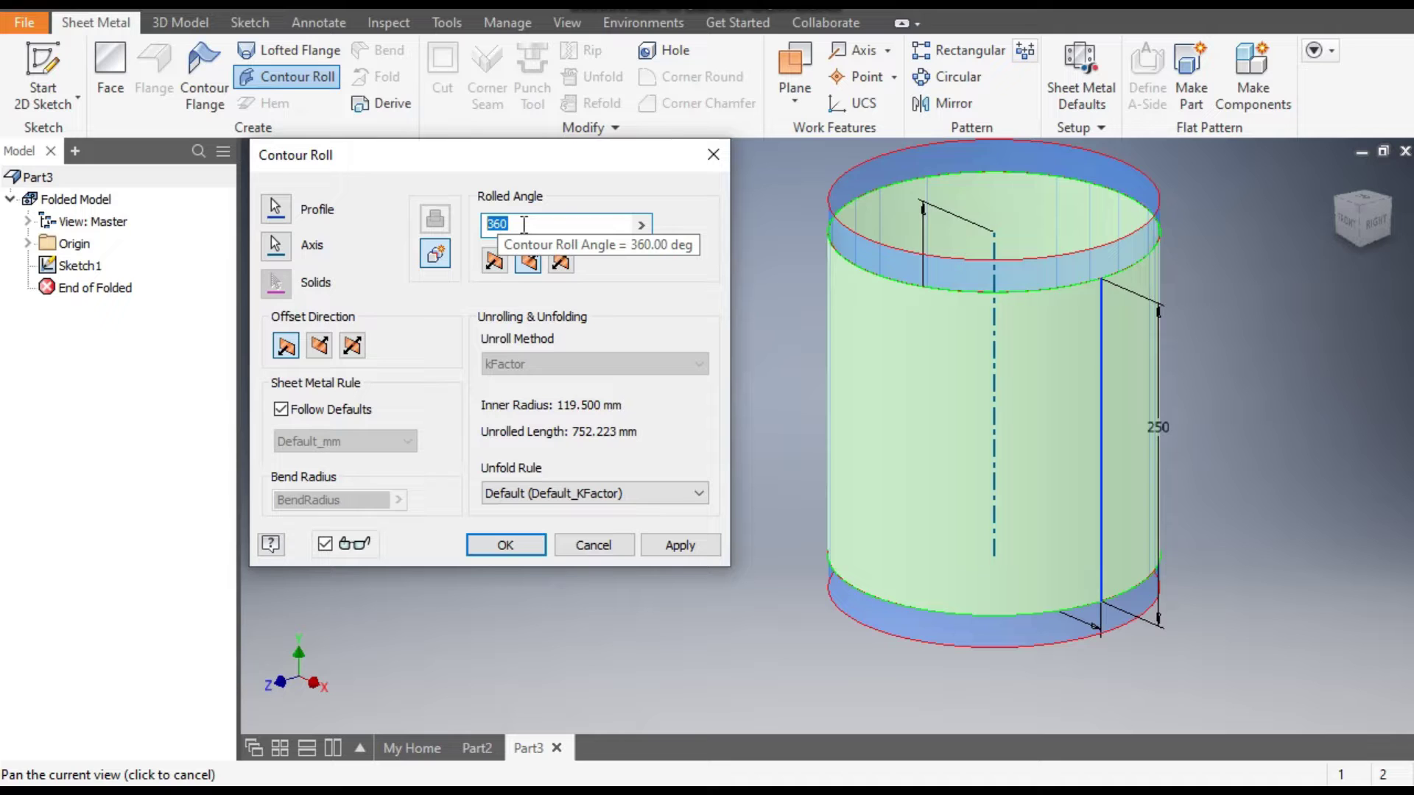
text(90)
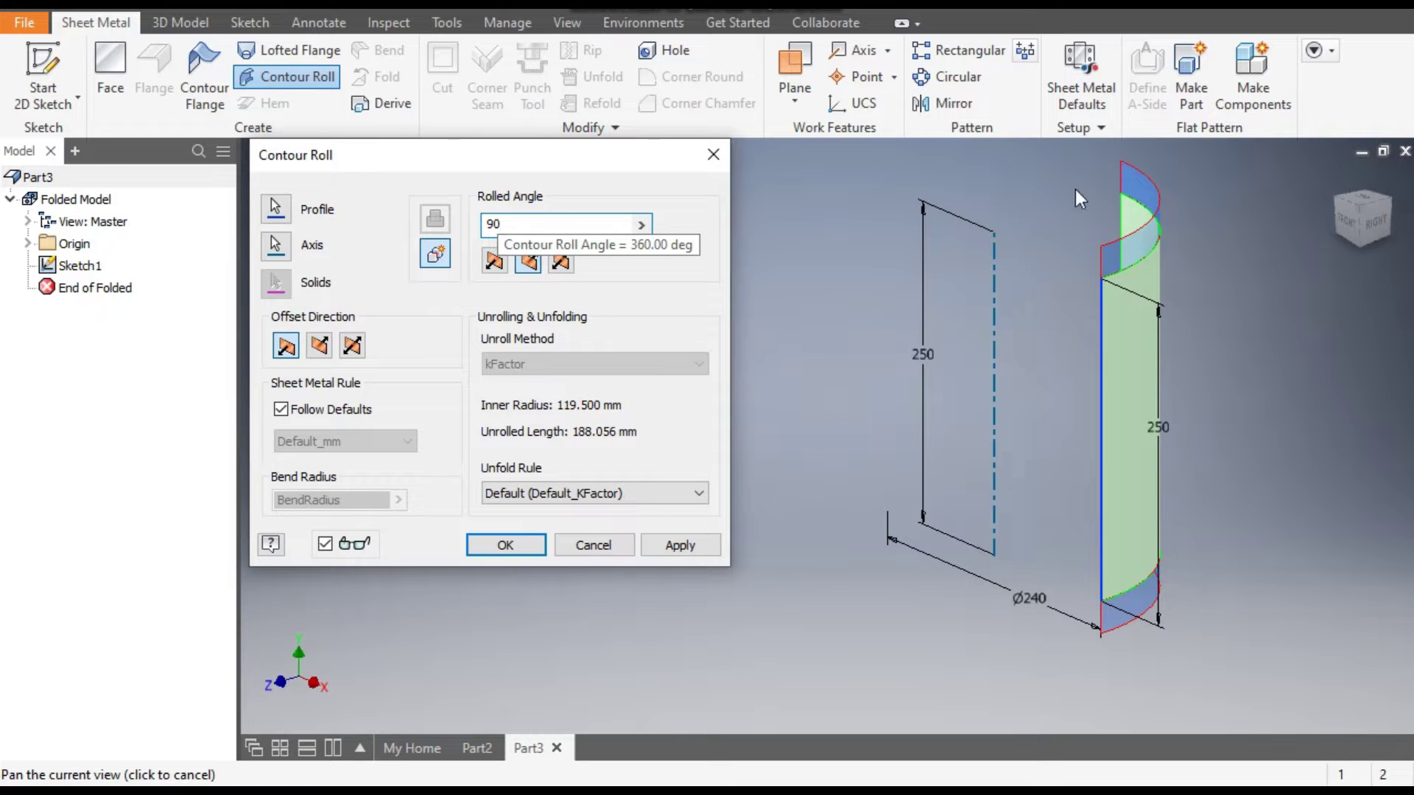
double_click(516, 231)
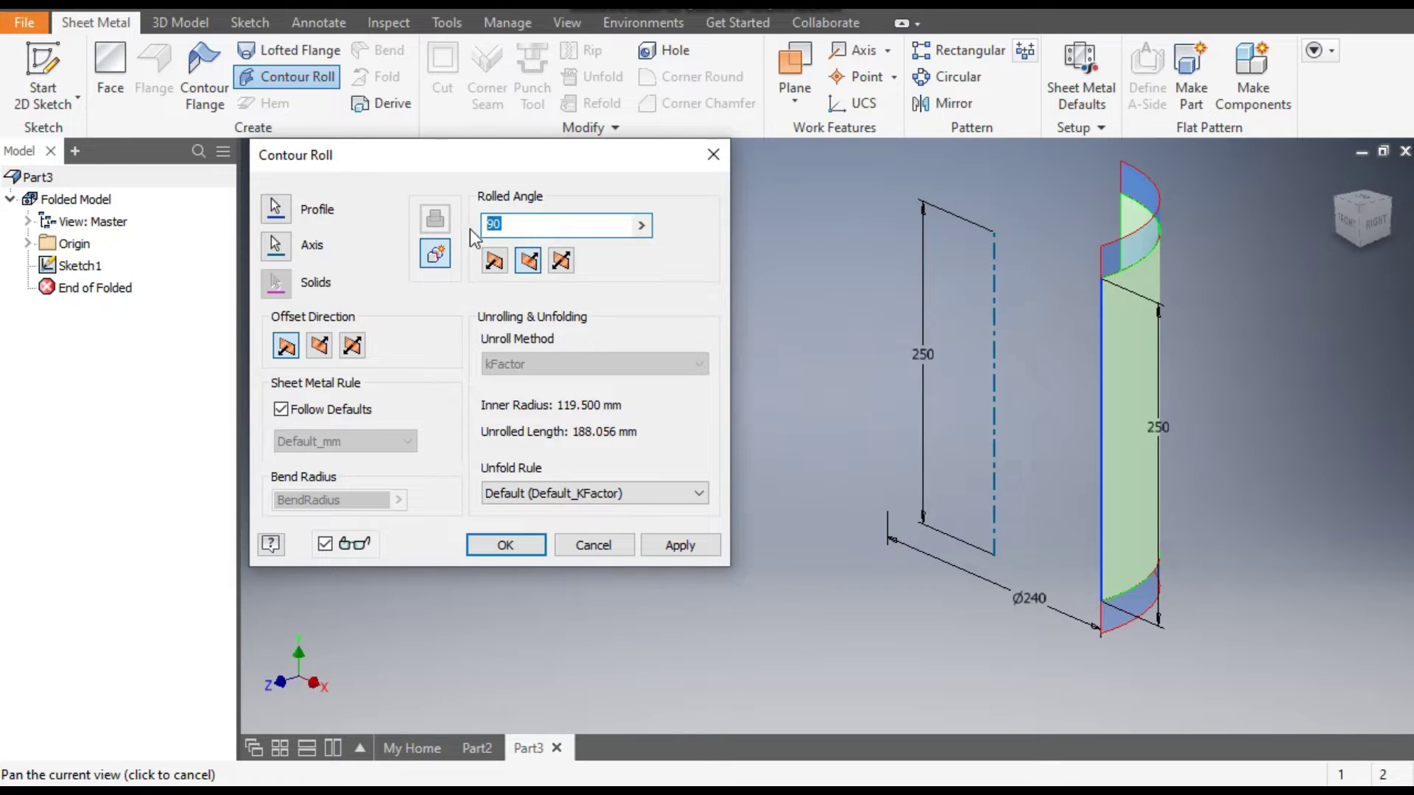
text(125)
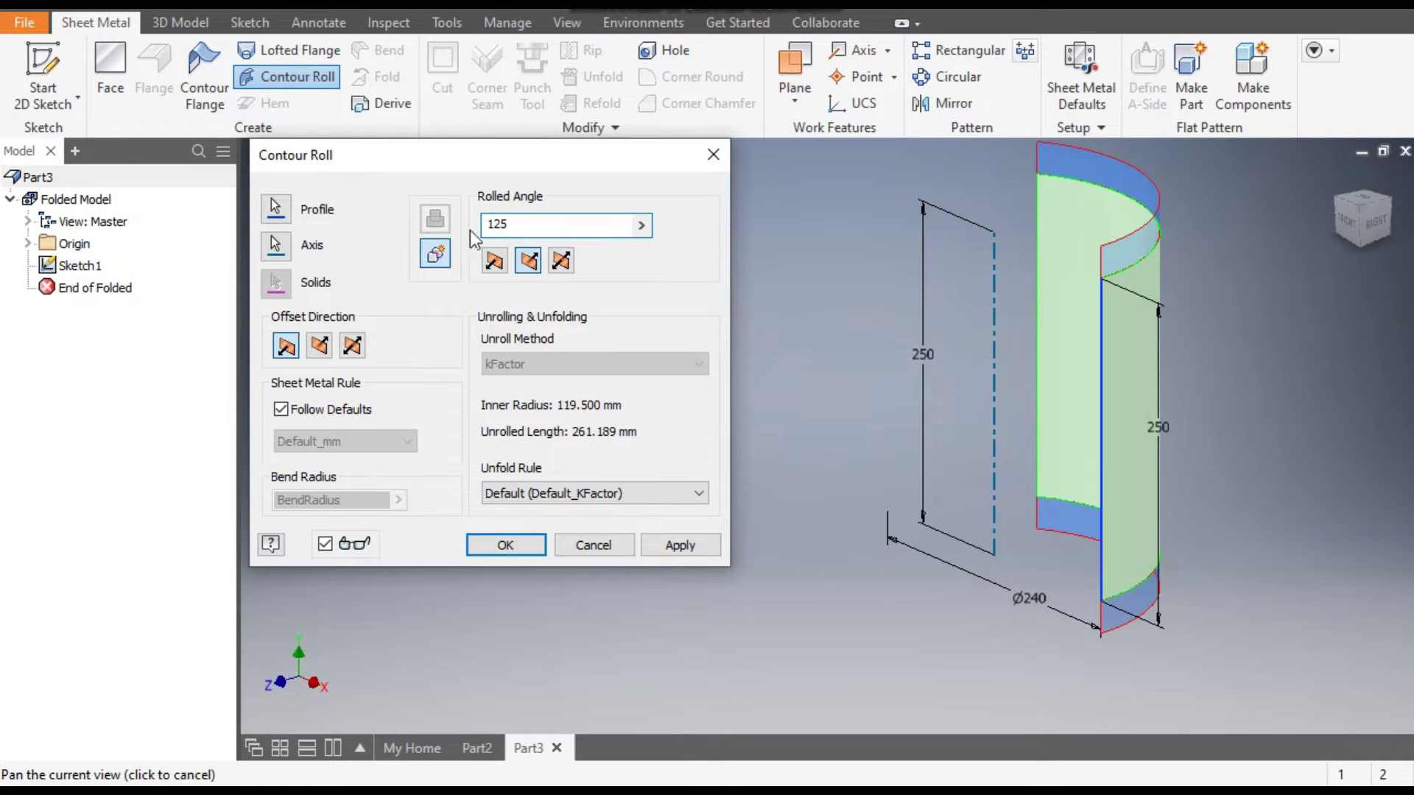
double_click(521, 224)
text(175)
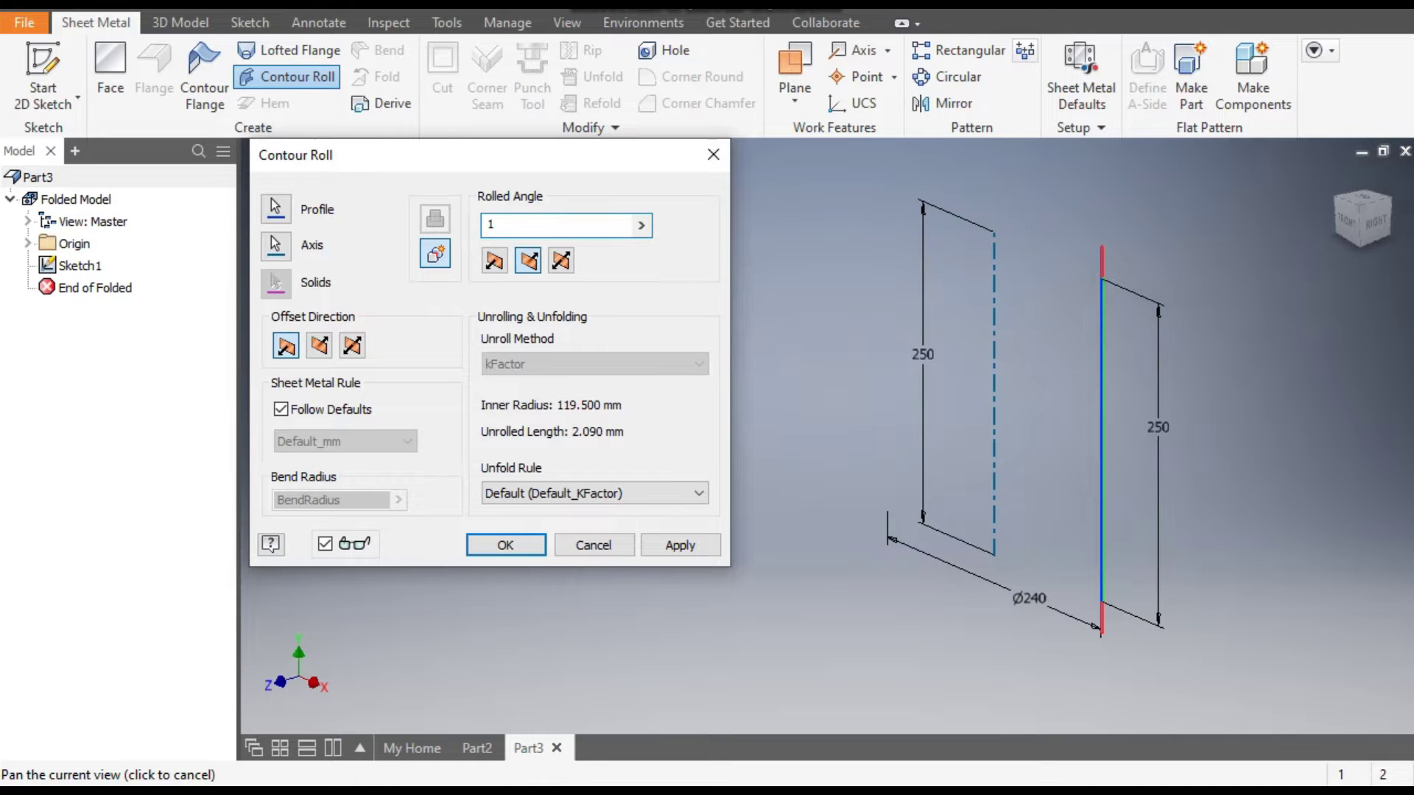
double_click(539, 219)
text(360)
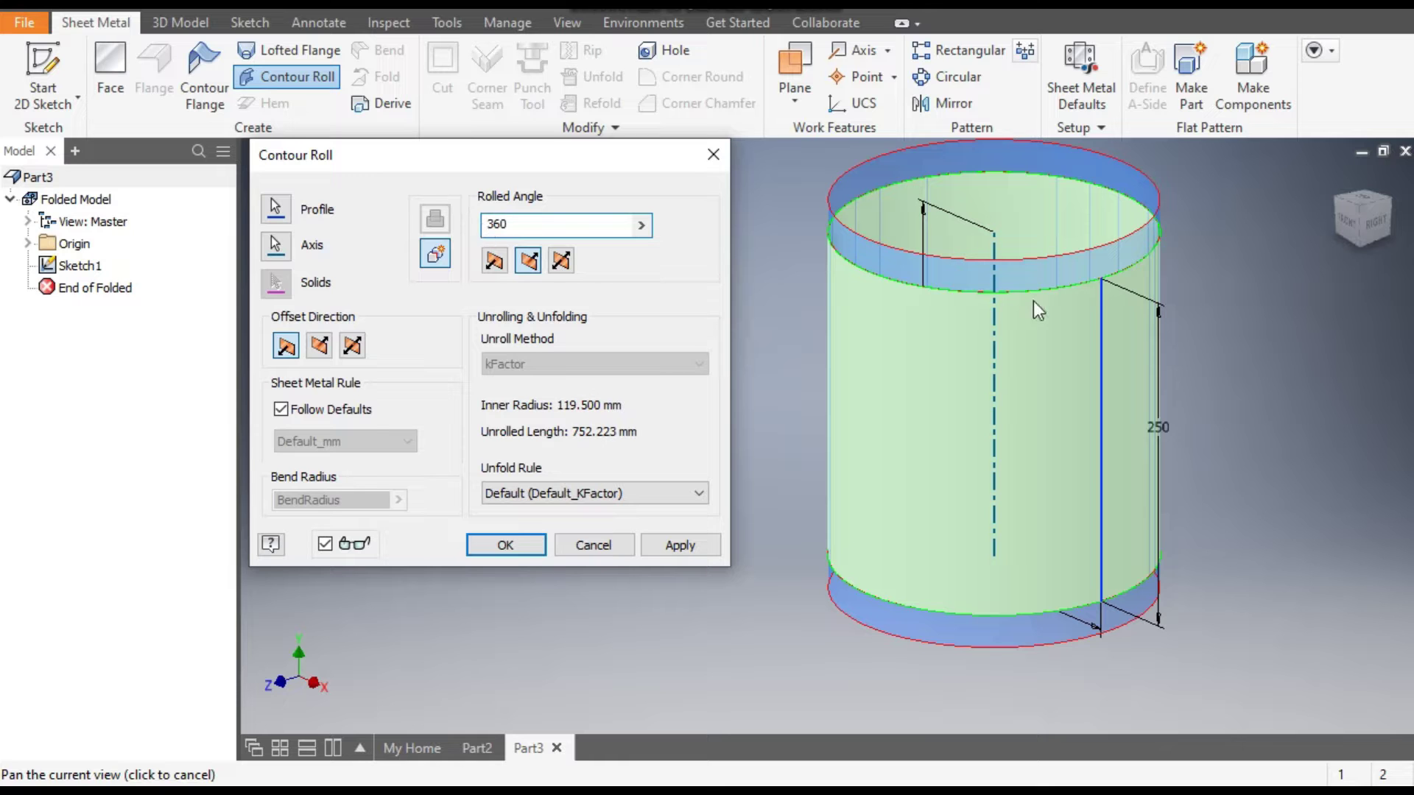
- Apply the 360° contour roll and return to the home isometric view
click(1362, 199)
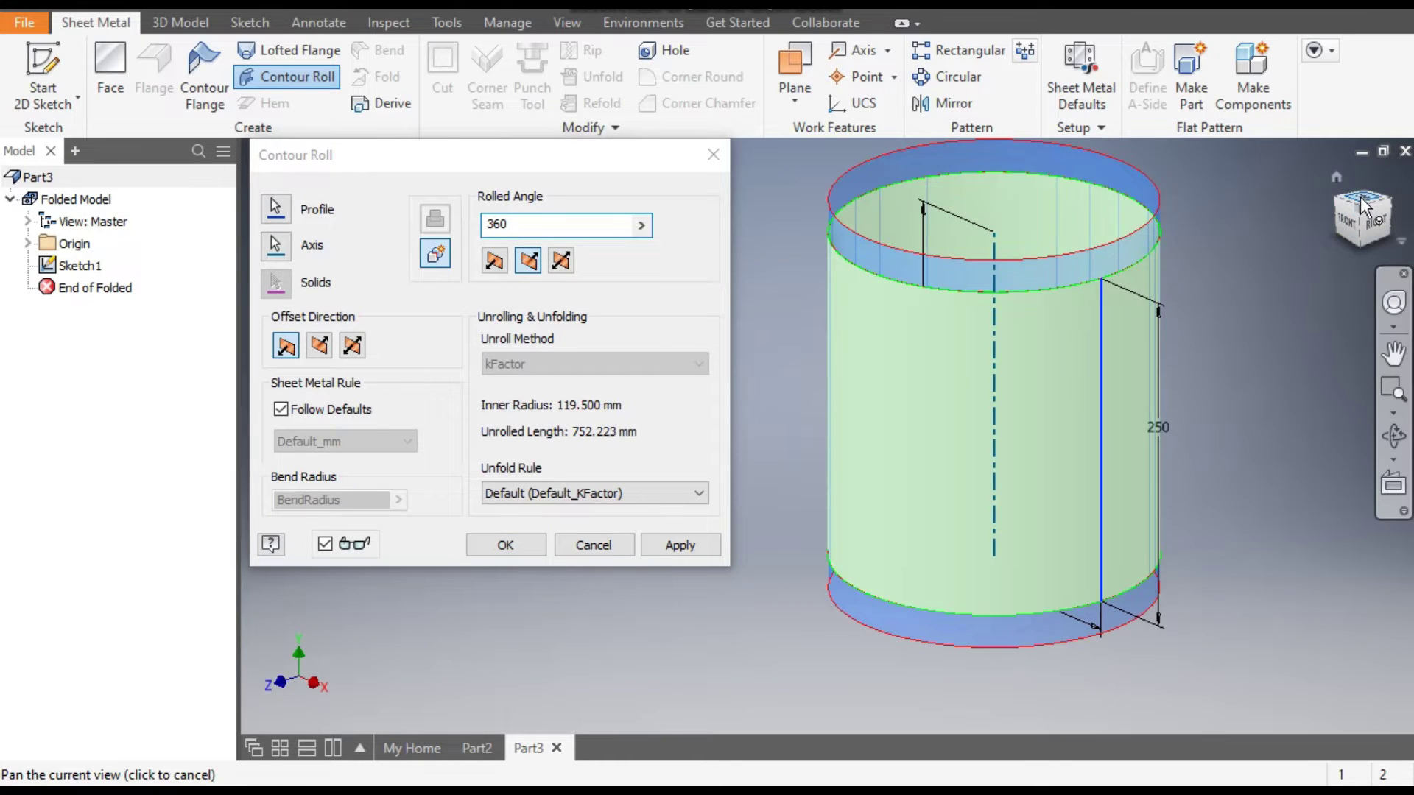
scroll(868, 265, up, 5)
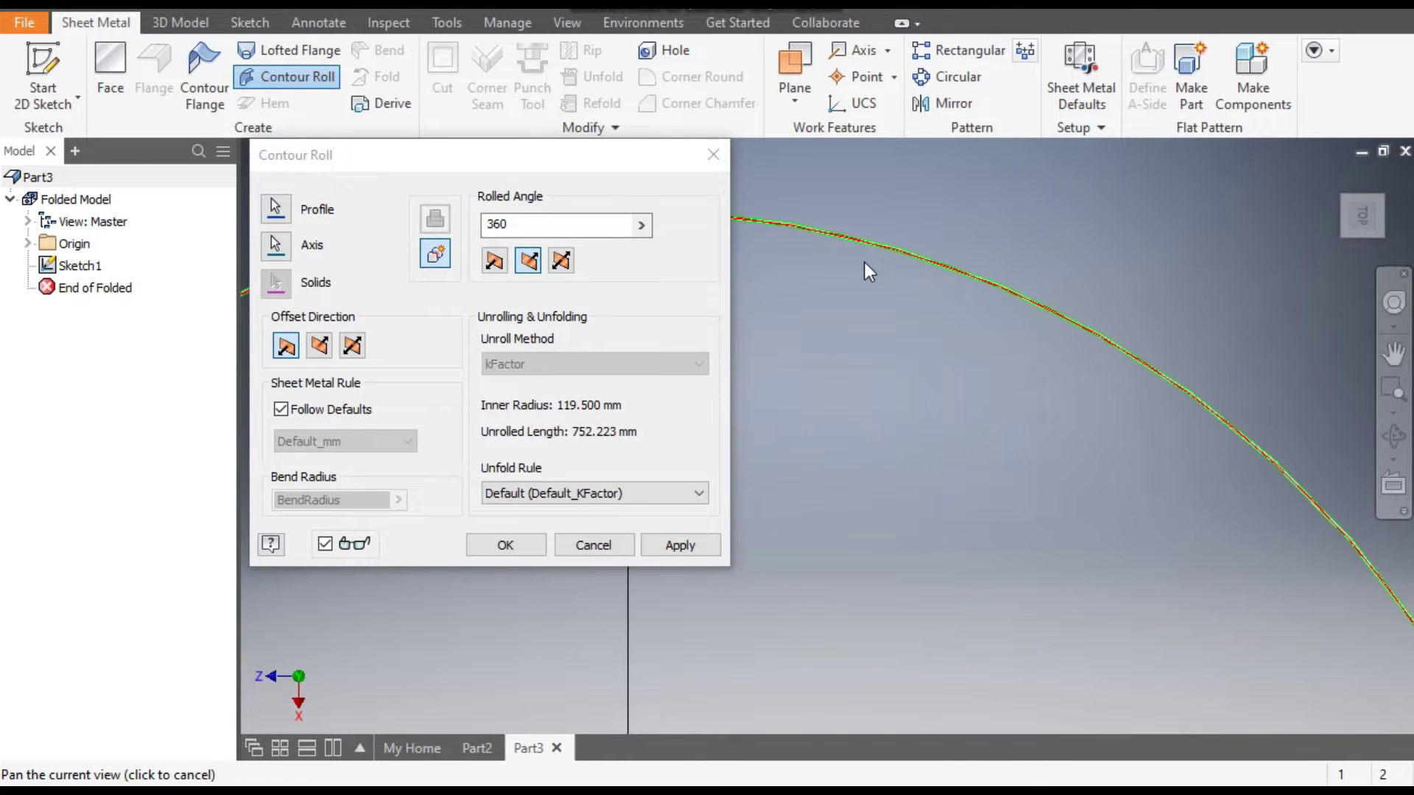
scroll(1028, 273, down, 4)
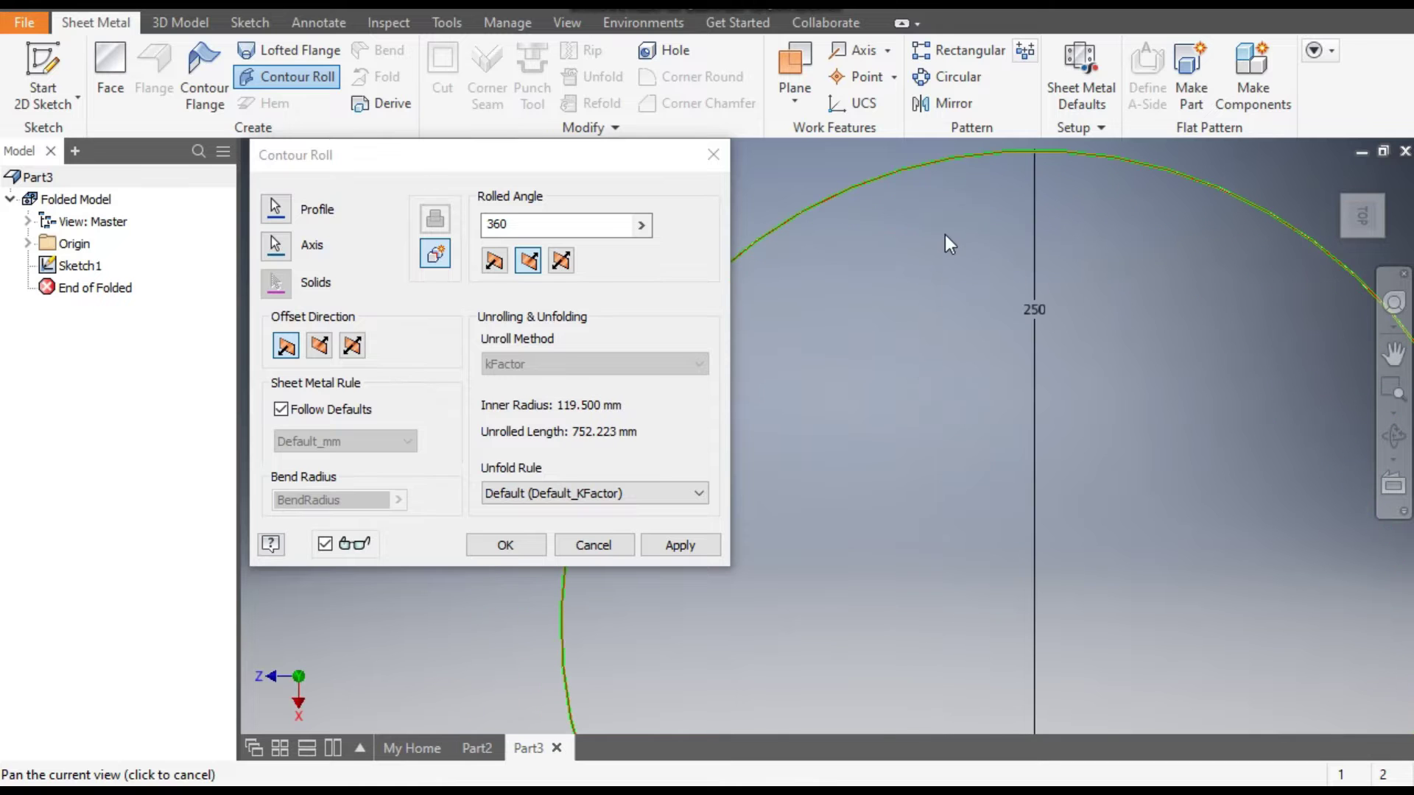
scroll(942, 284, down, 2)
click(677, 545)
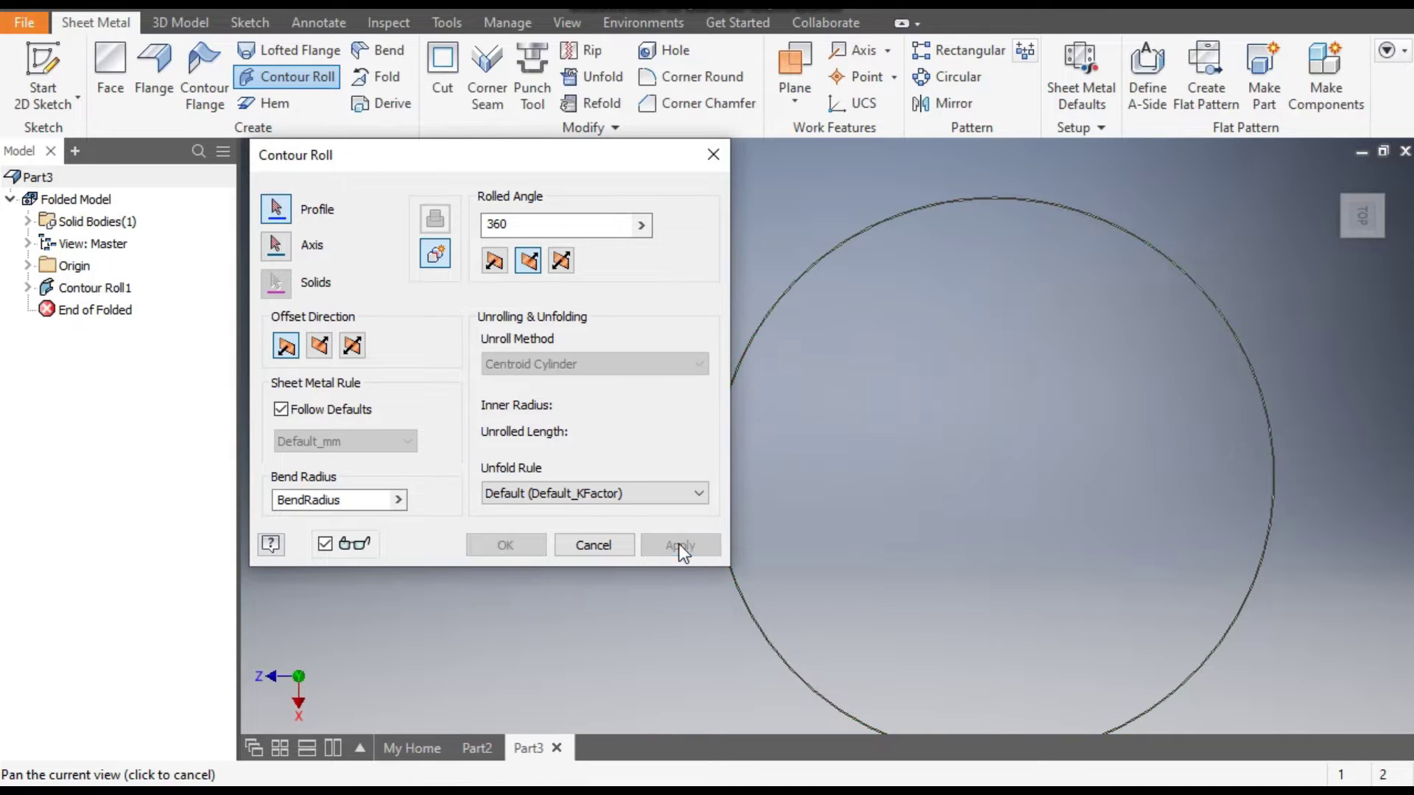
click(712, 153)
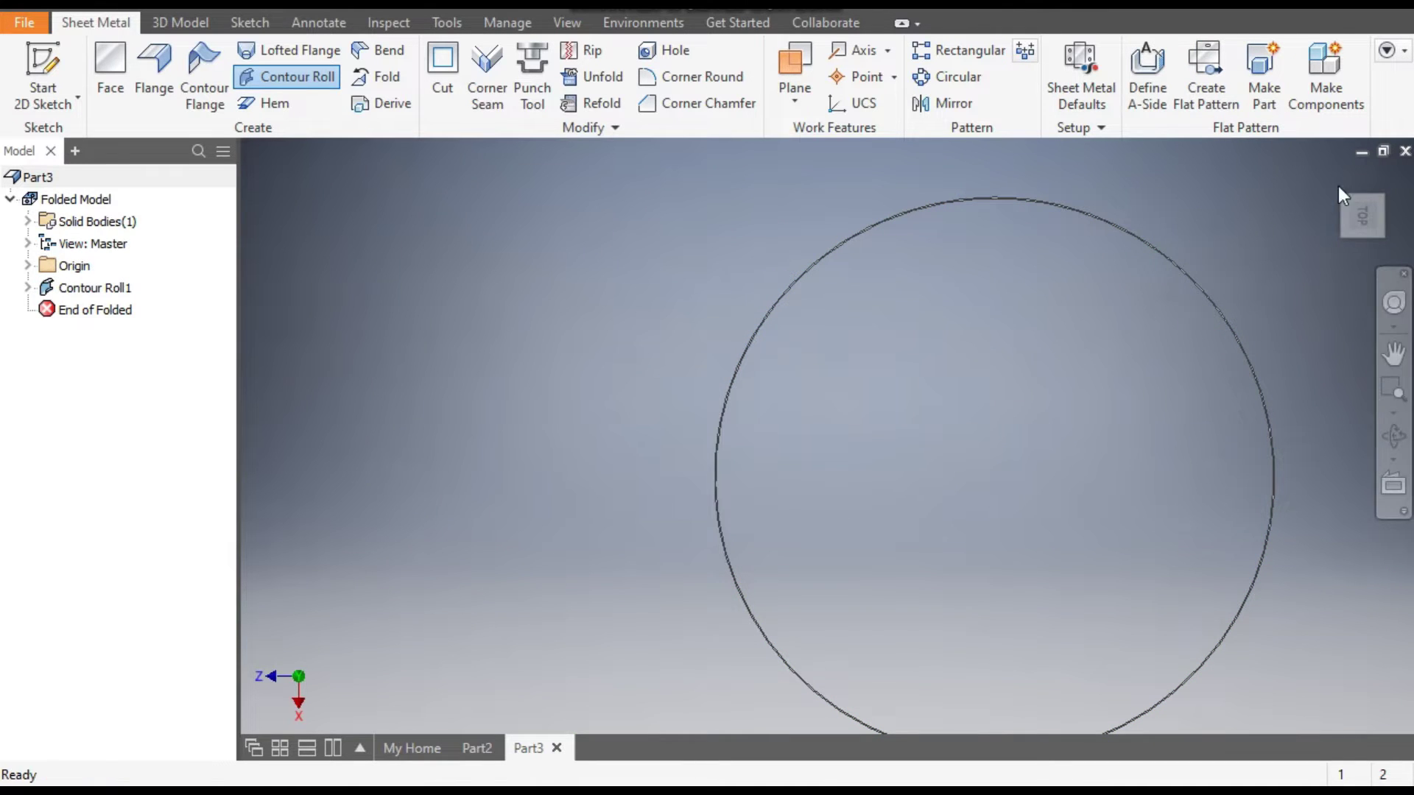
click(1337, 177)
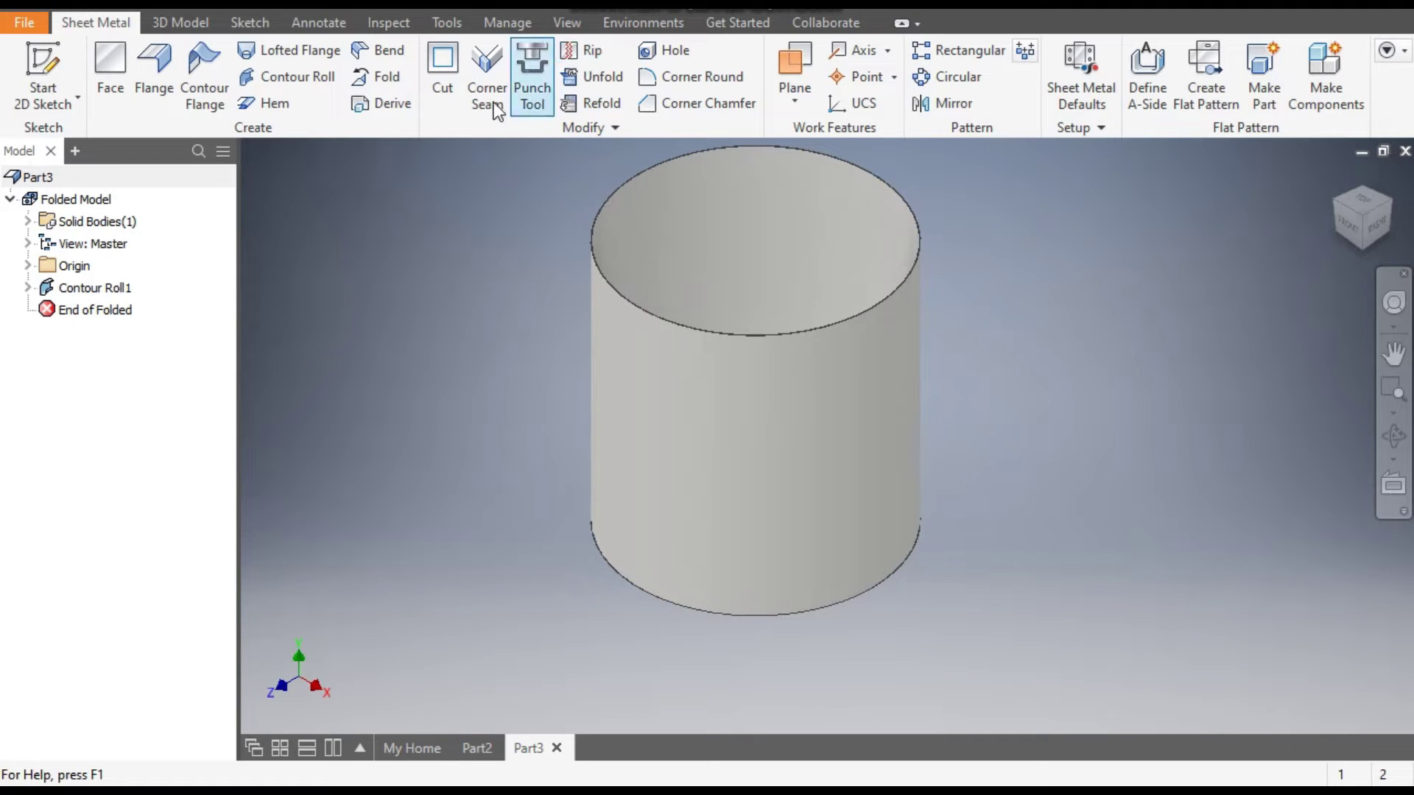
- Start Sketch2 on the XY plane and project the cylinder's side seam edge into it
click(38, 60)
click(28, 266)
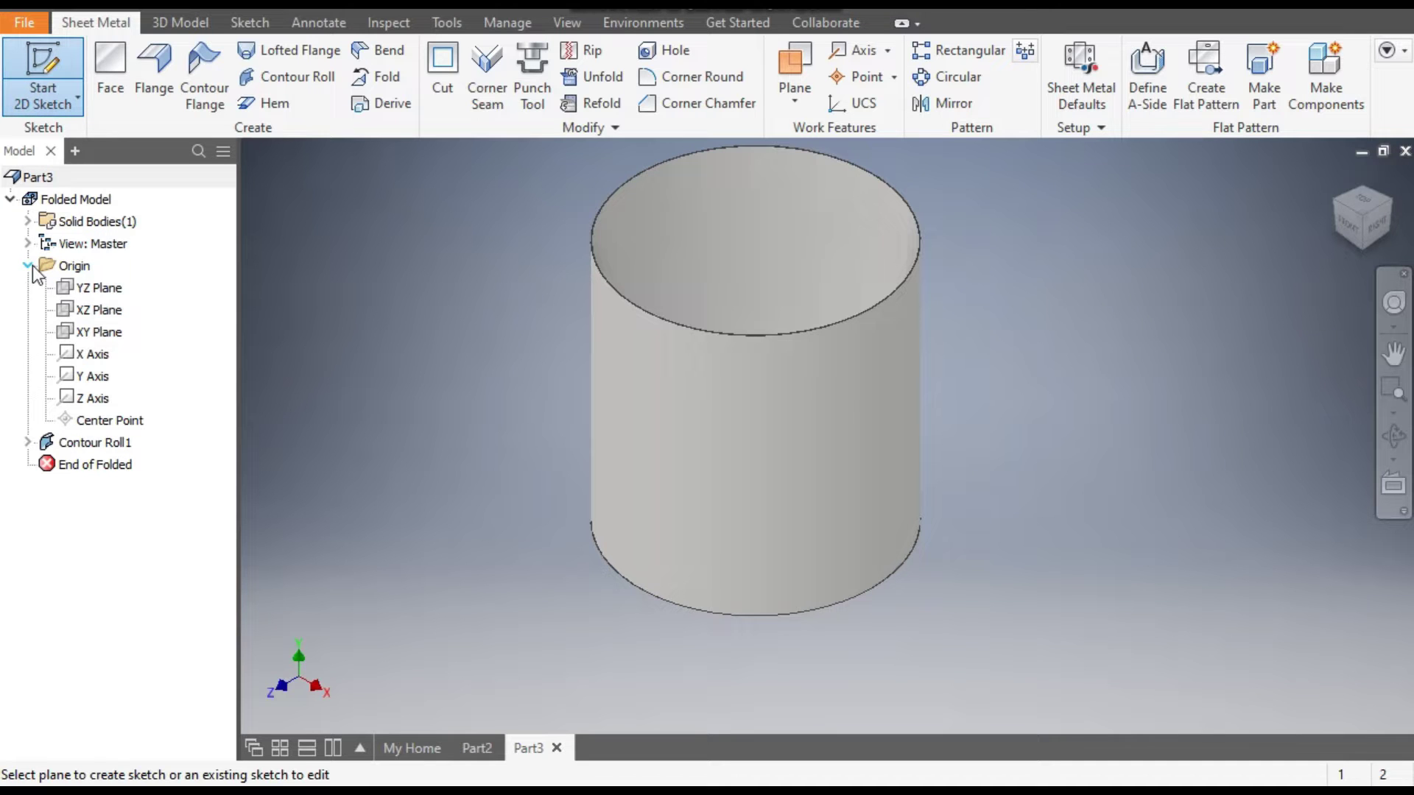
click(100, 333)
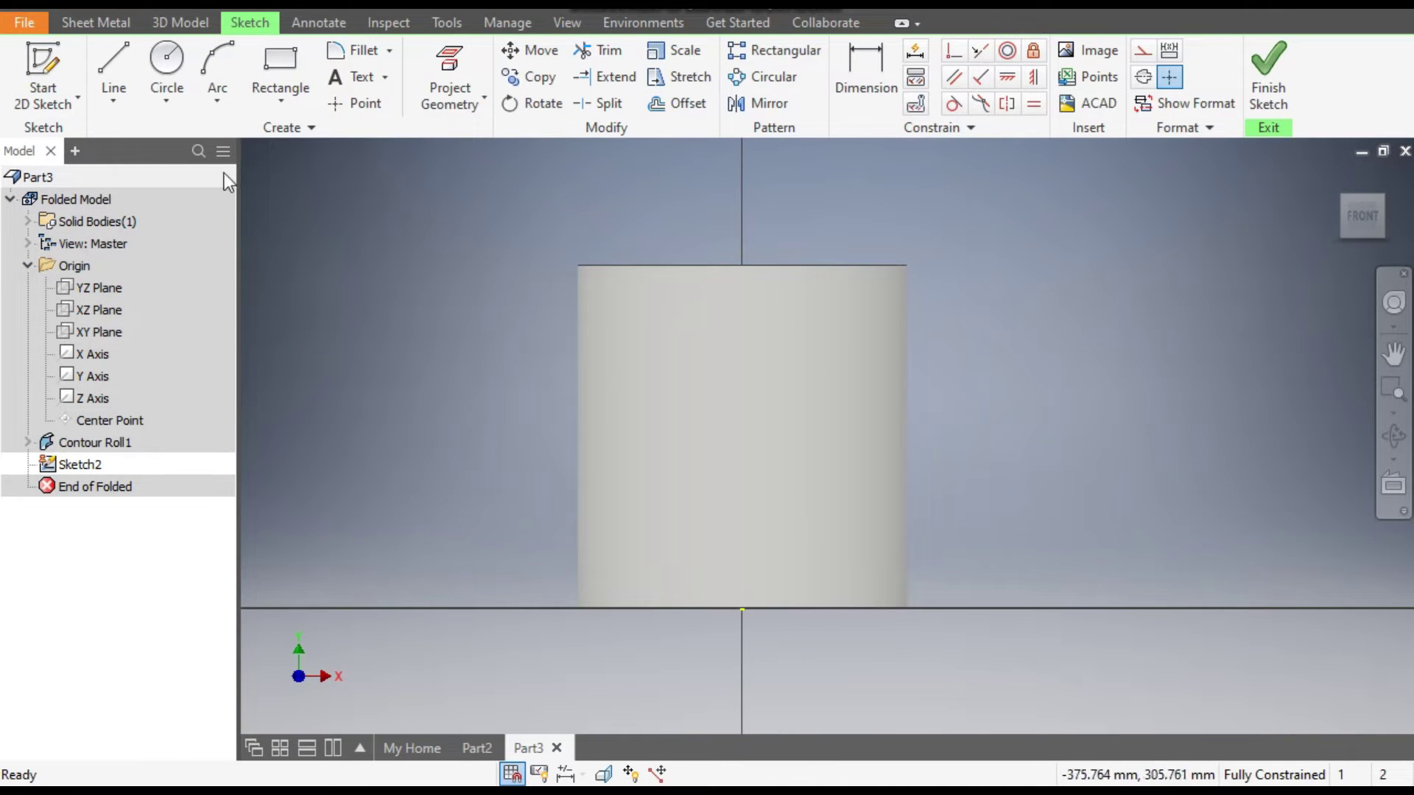
click(452, 70)
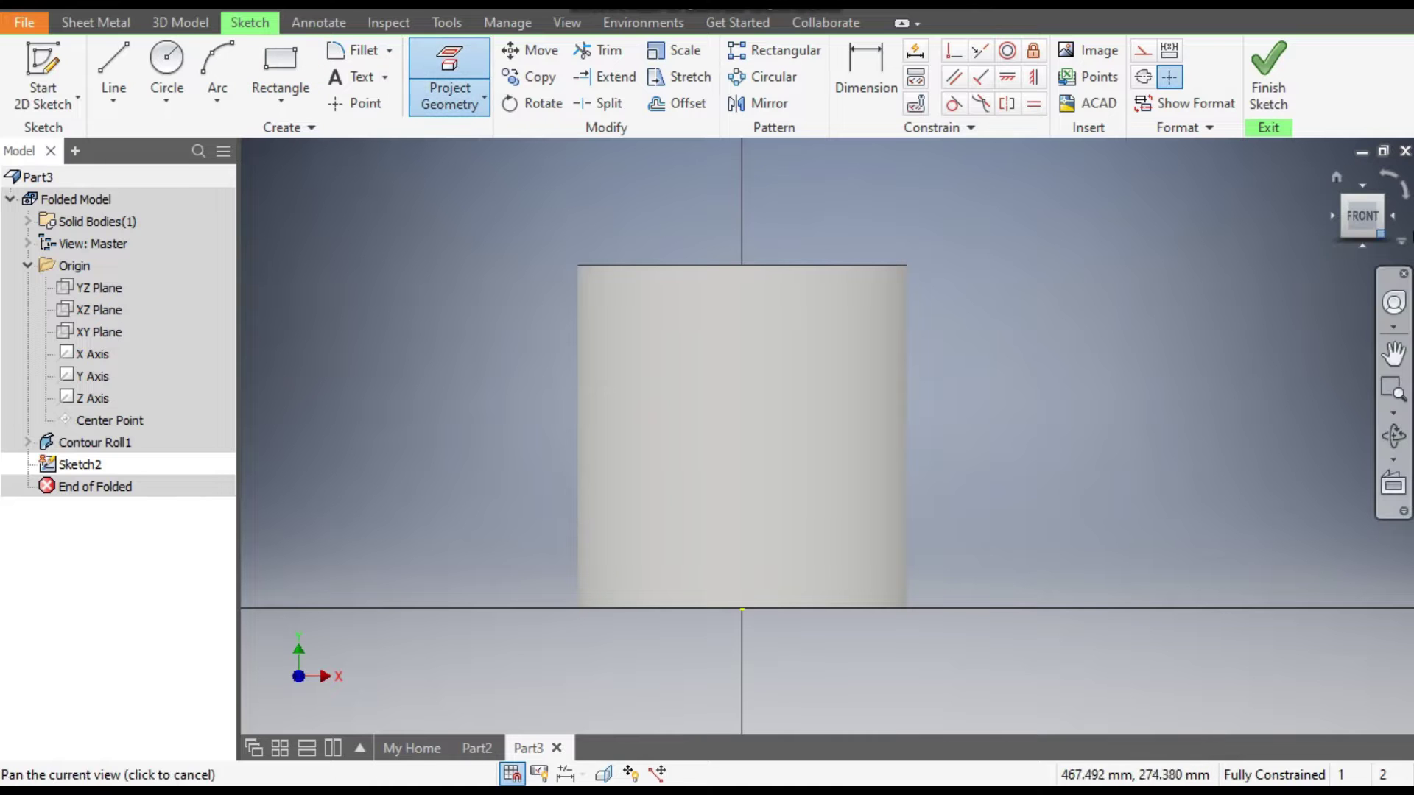
click(1344, 195)
click(929, 379)
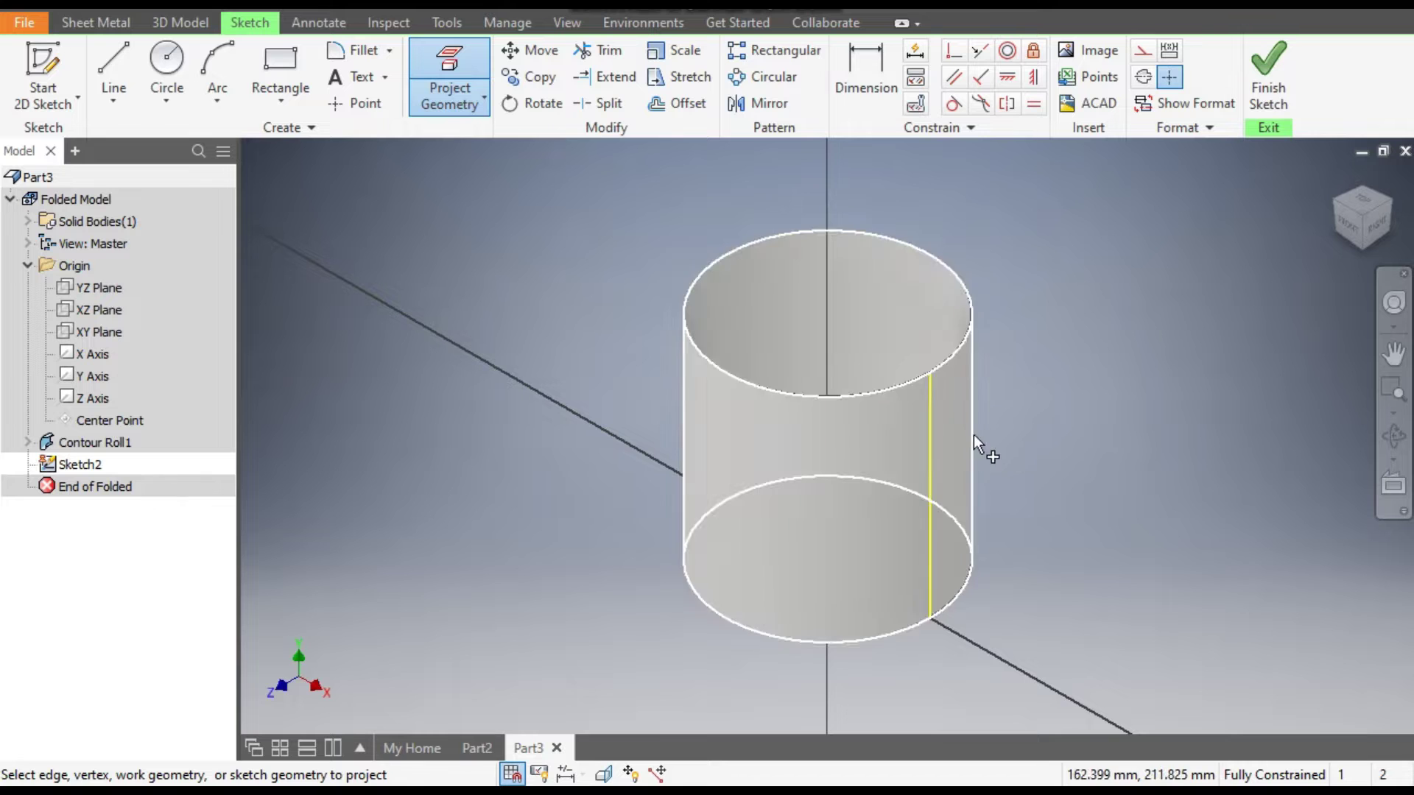
click(27, 443)
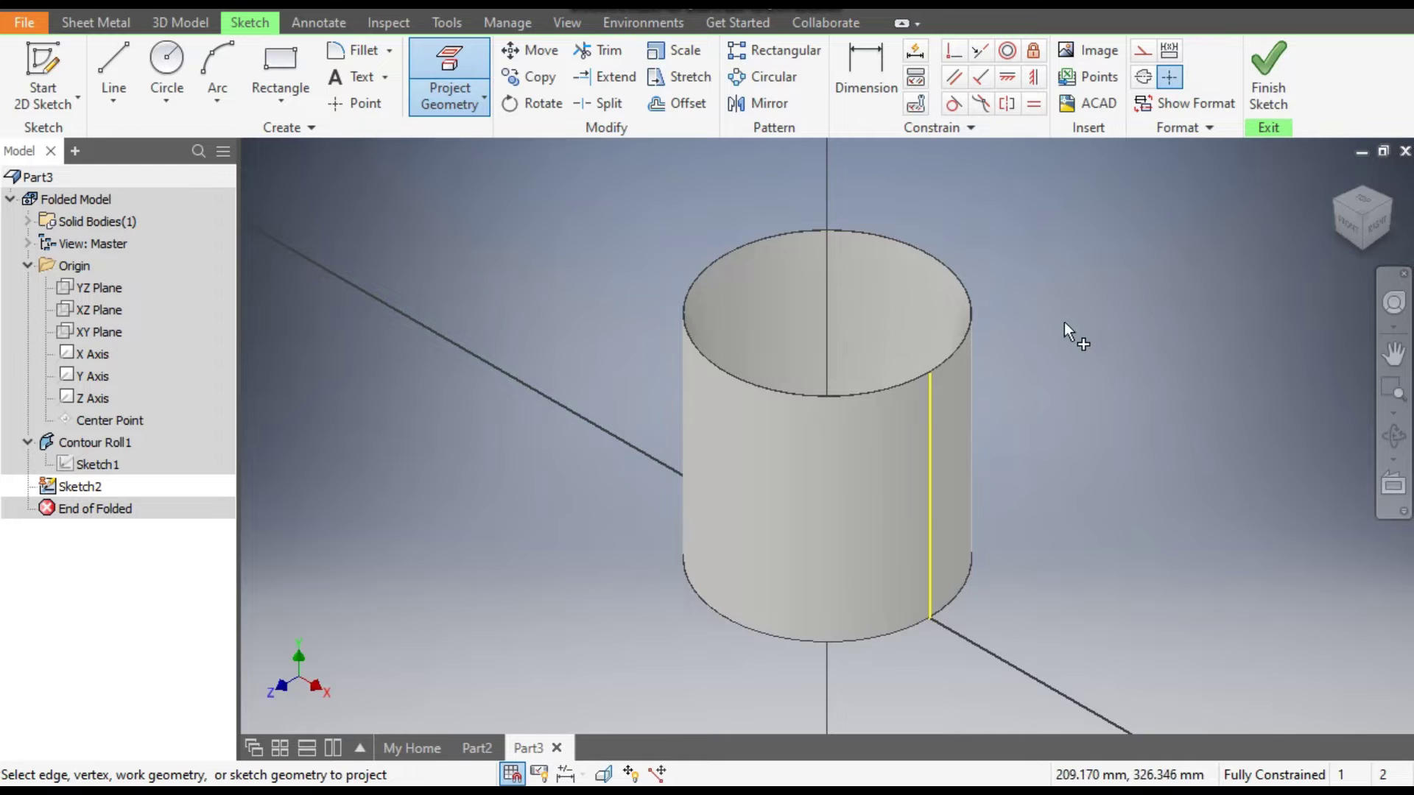
key(Escape)
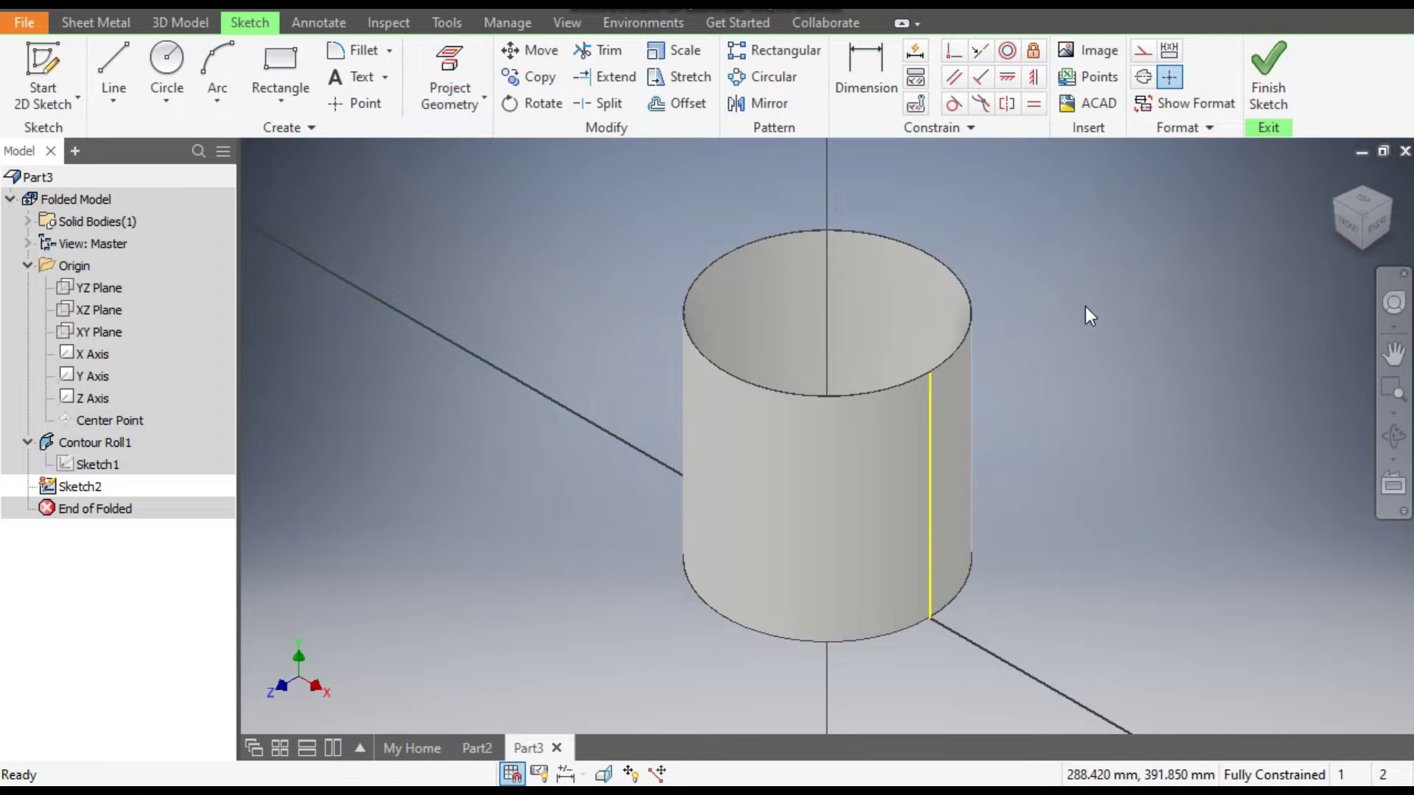
- In Sheet Metal Defaults, disable Use Thickness from Rule and set thickness to 5 mm
click(1281, 62)
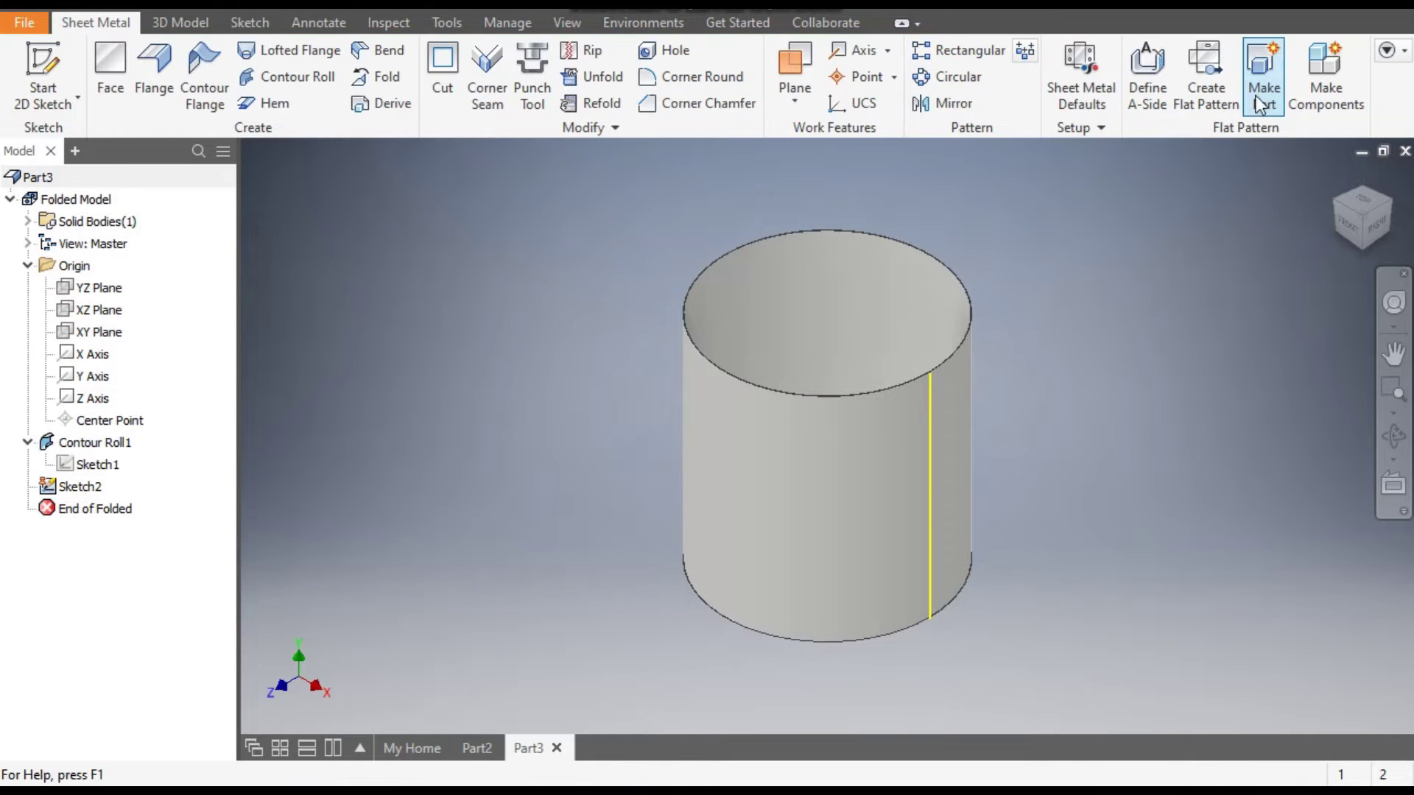
scroll(930, 387, up, 5)
scroll(944, 268, down, 5)
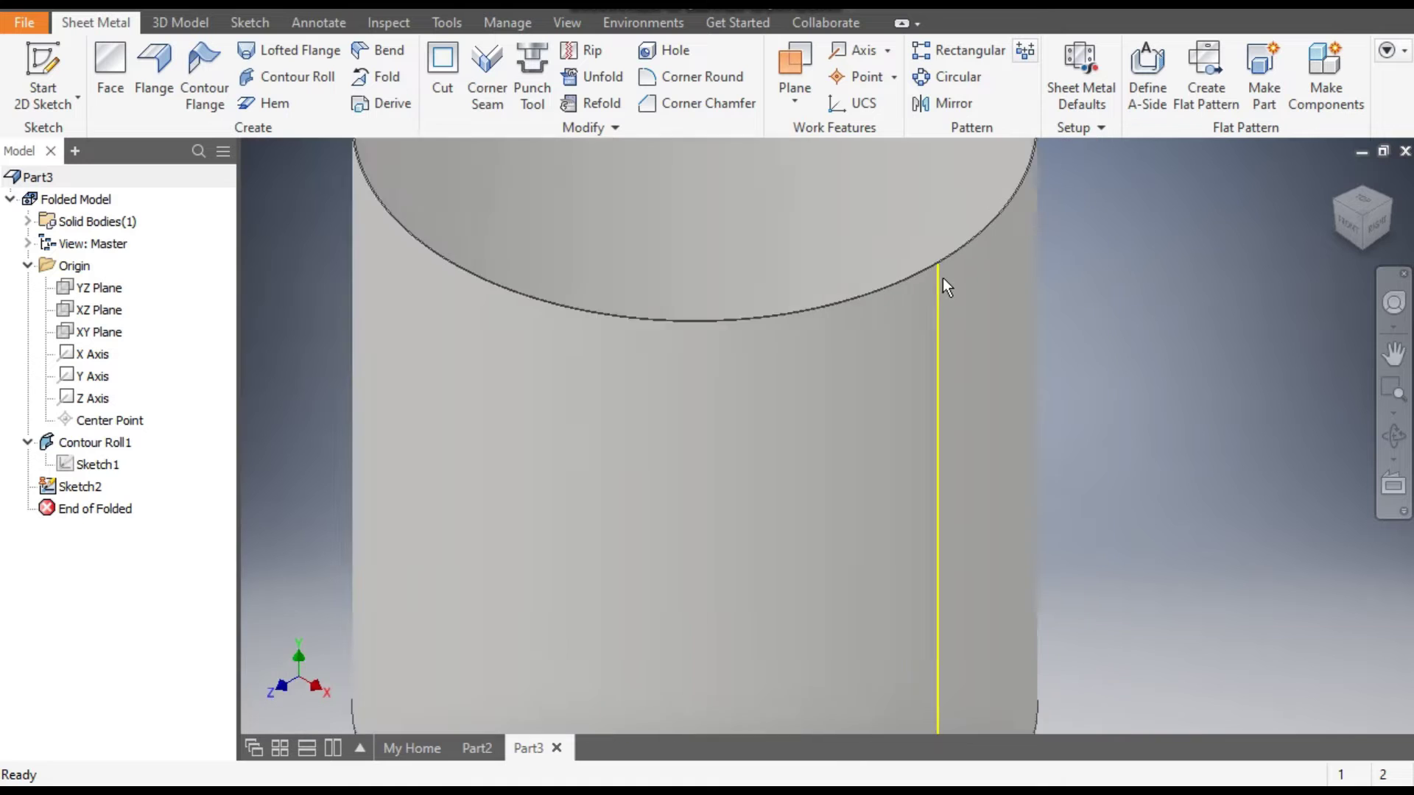
scroll(1075, 265, down, 2)
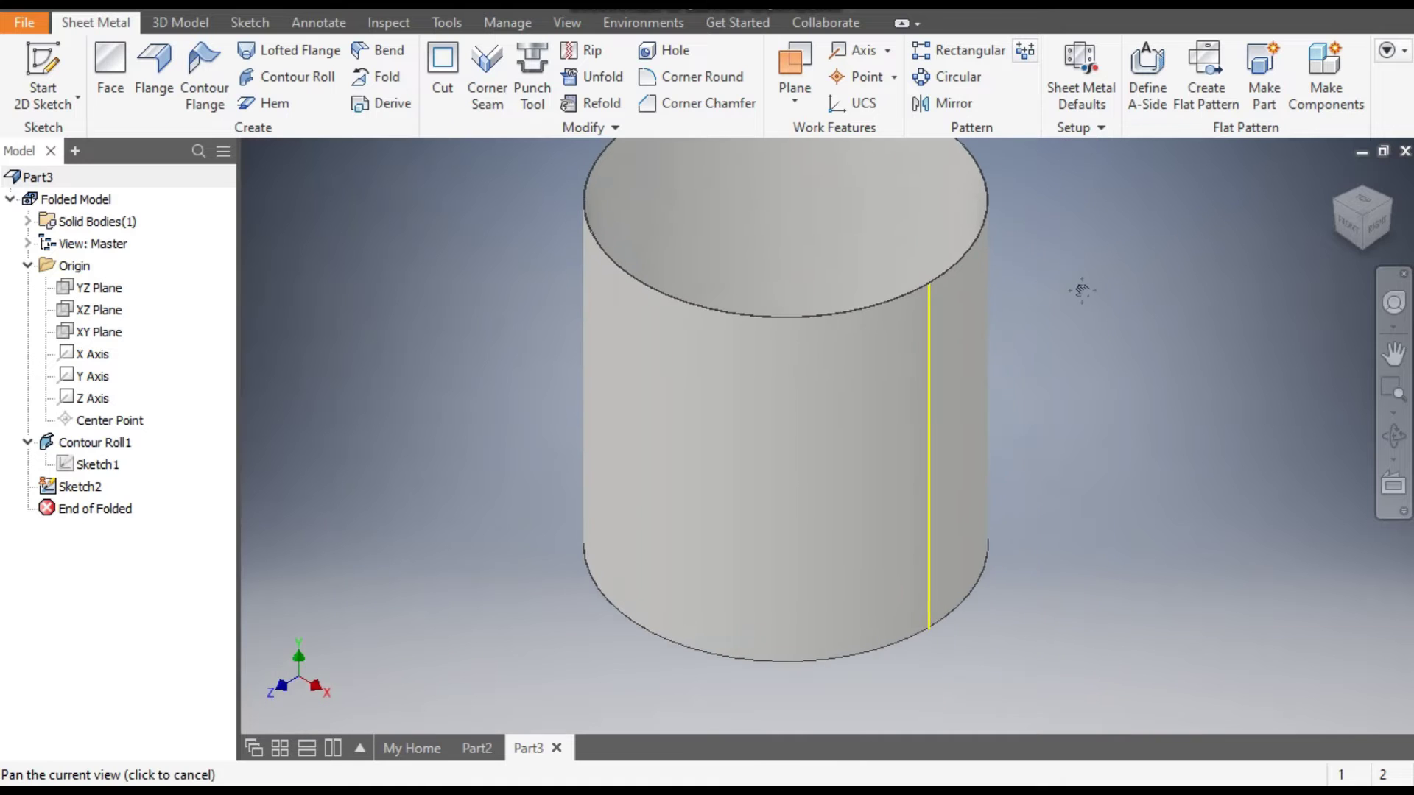
click(1083, 77)
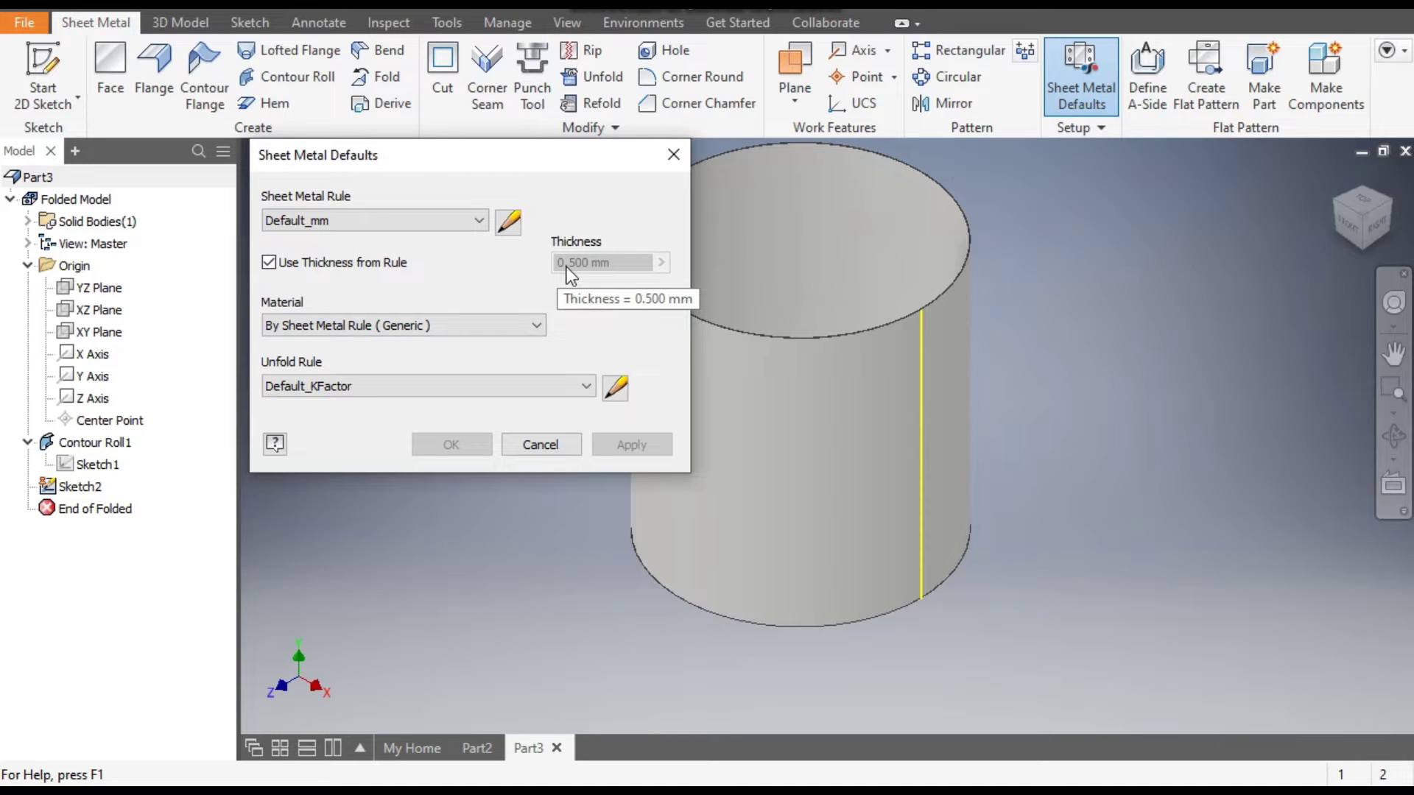
click(269, 263)
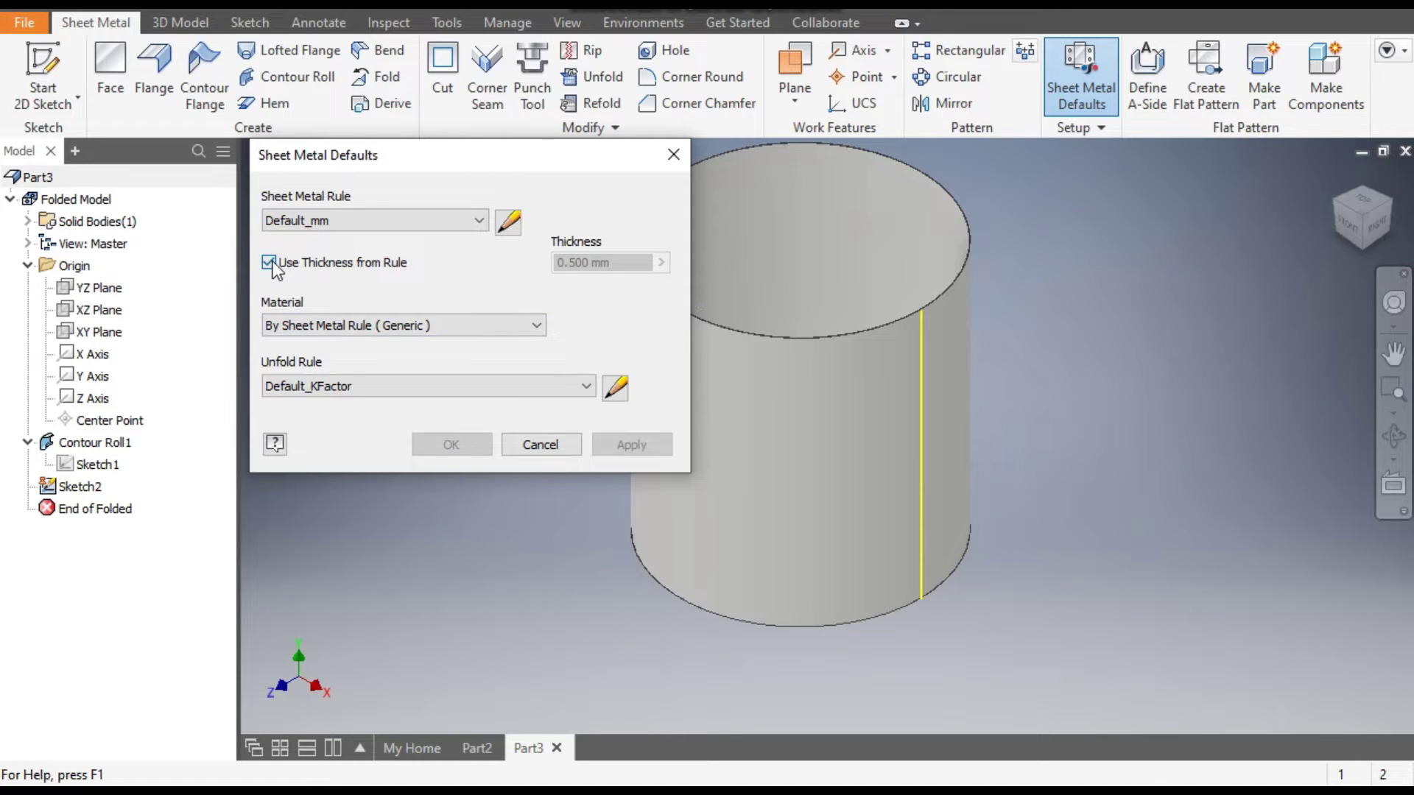
drag(589, 264, 583, 264)
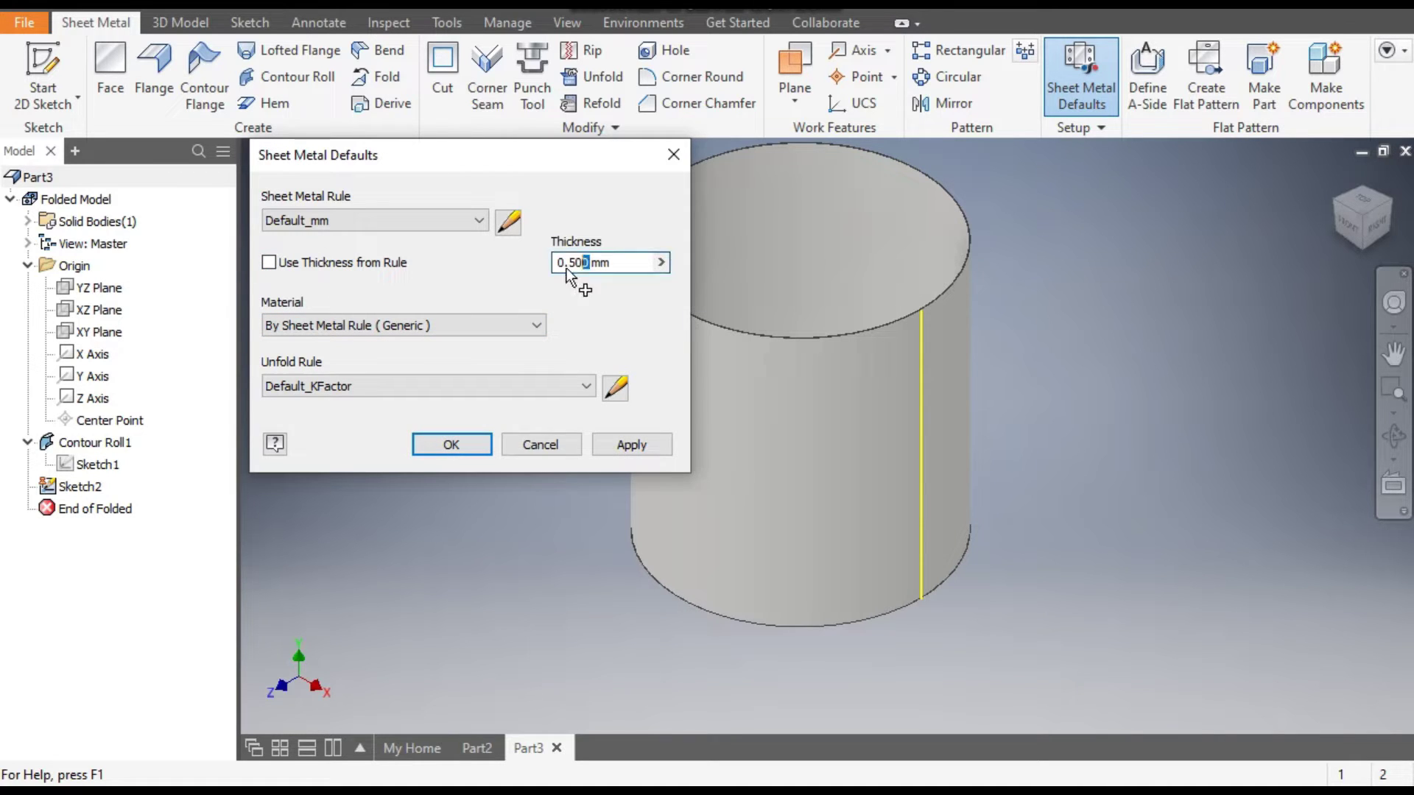
text(5)
click(637, 450)
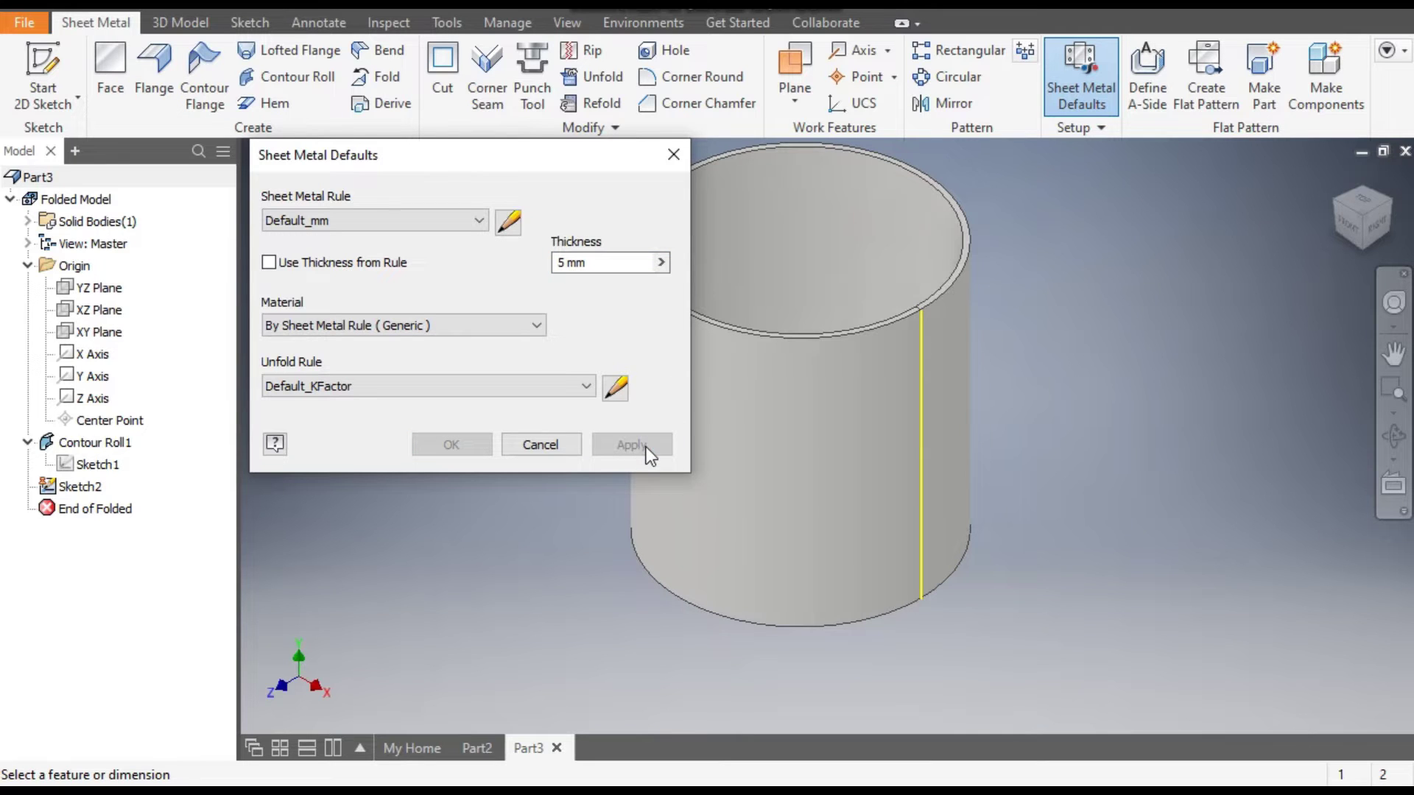
scroll(929, 306, up, 3)
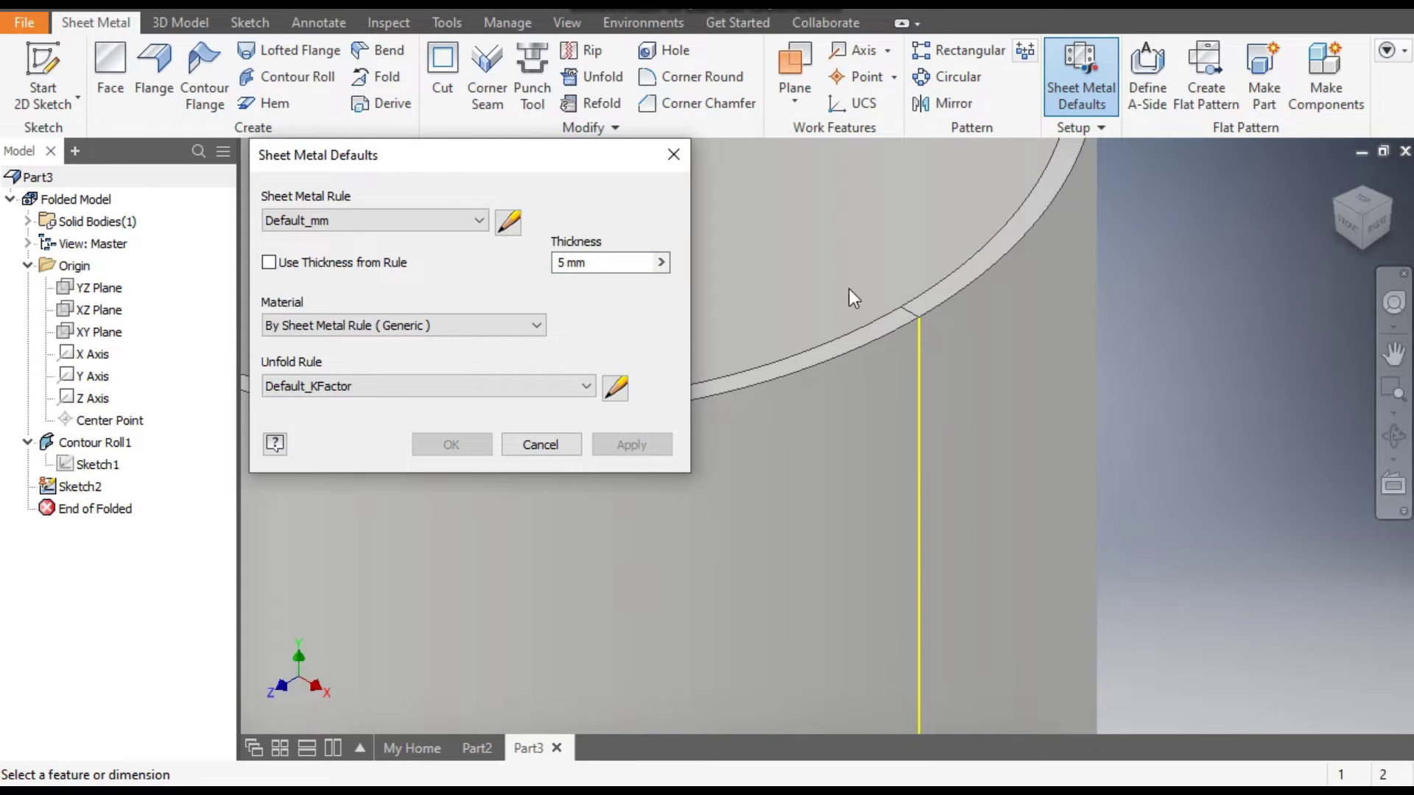
click(672, 154)
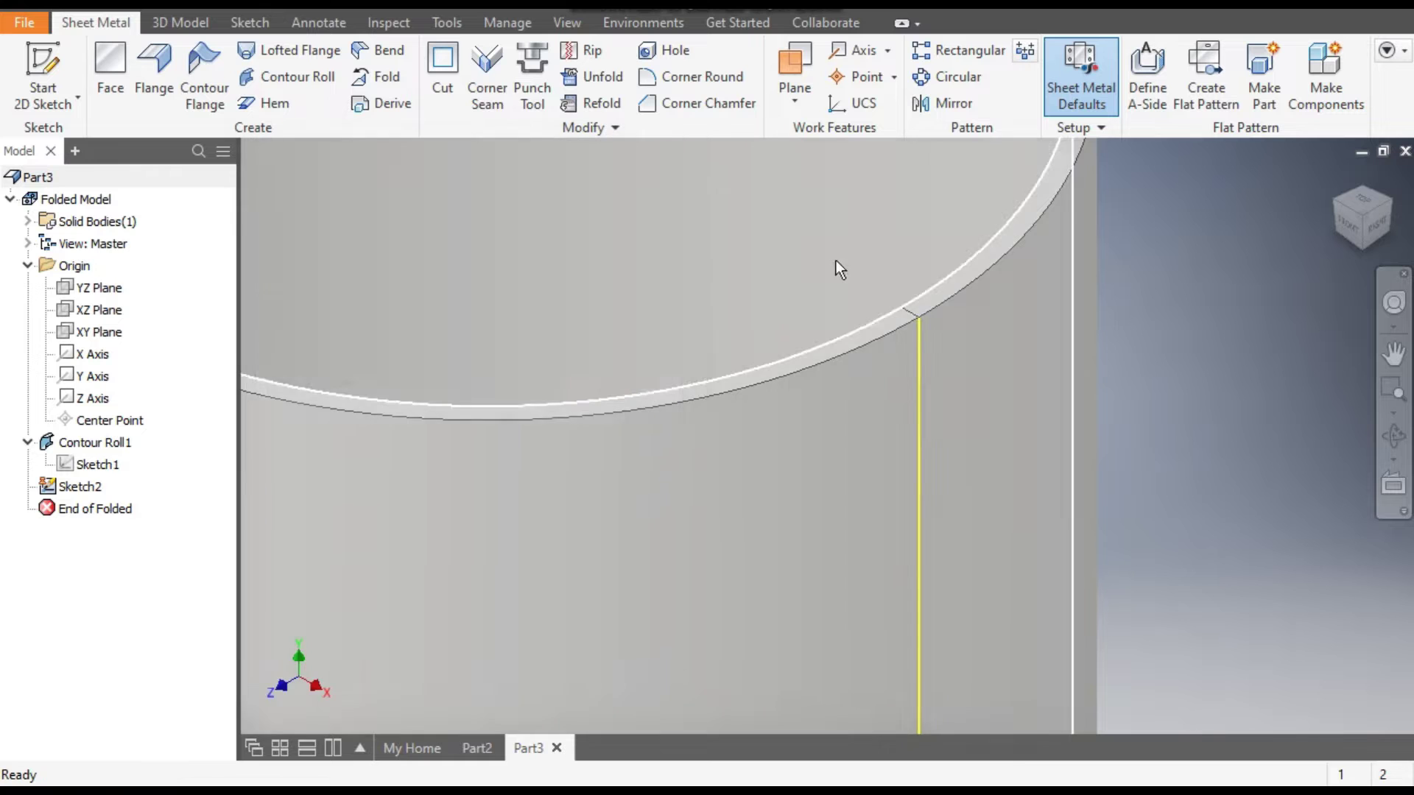
scroll(958, 354, down, 3)
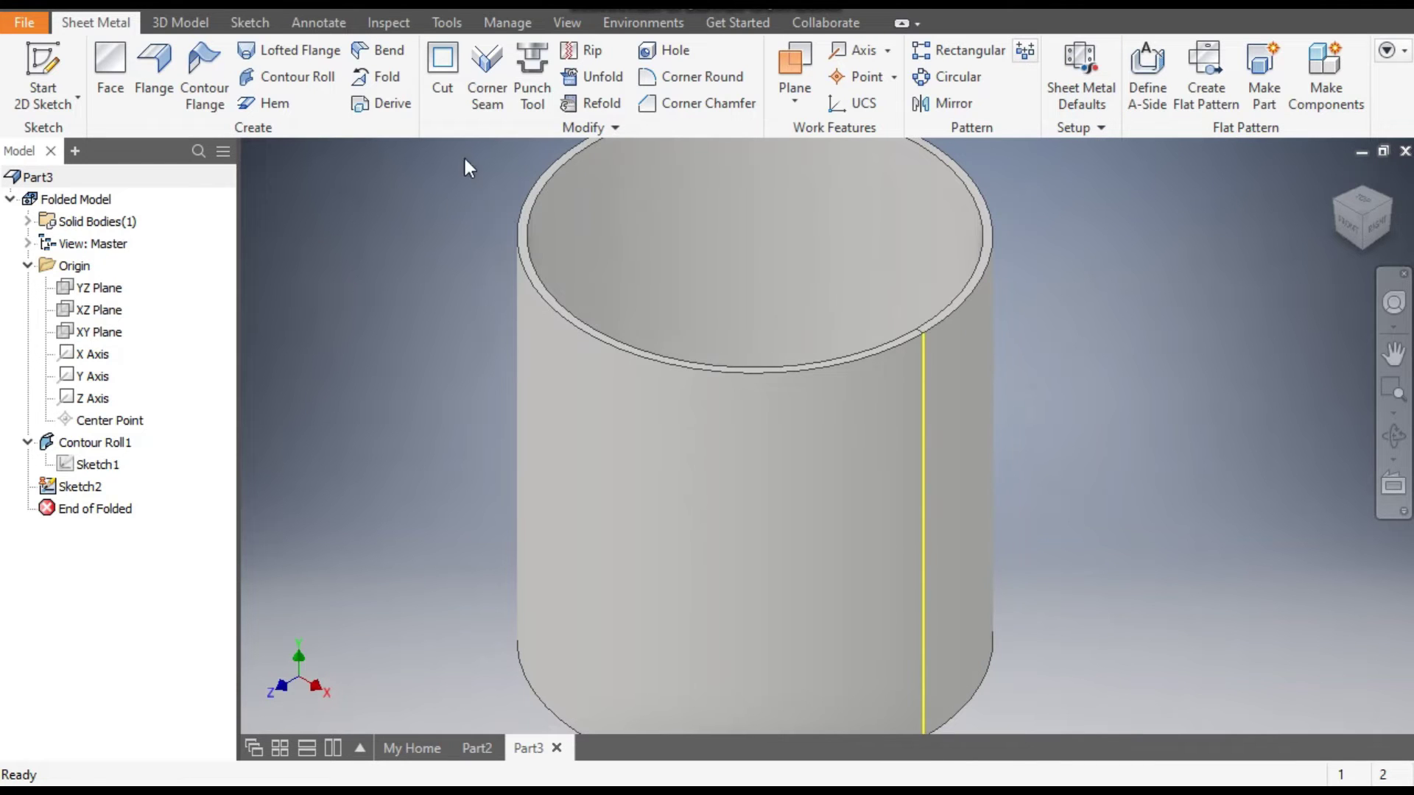
- Rip the cylinder face at the top point of the projected seam line
click(581, 54)
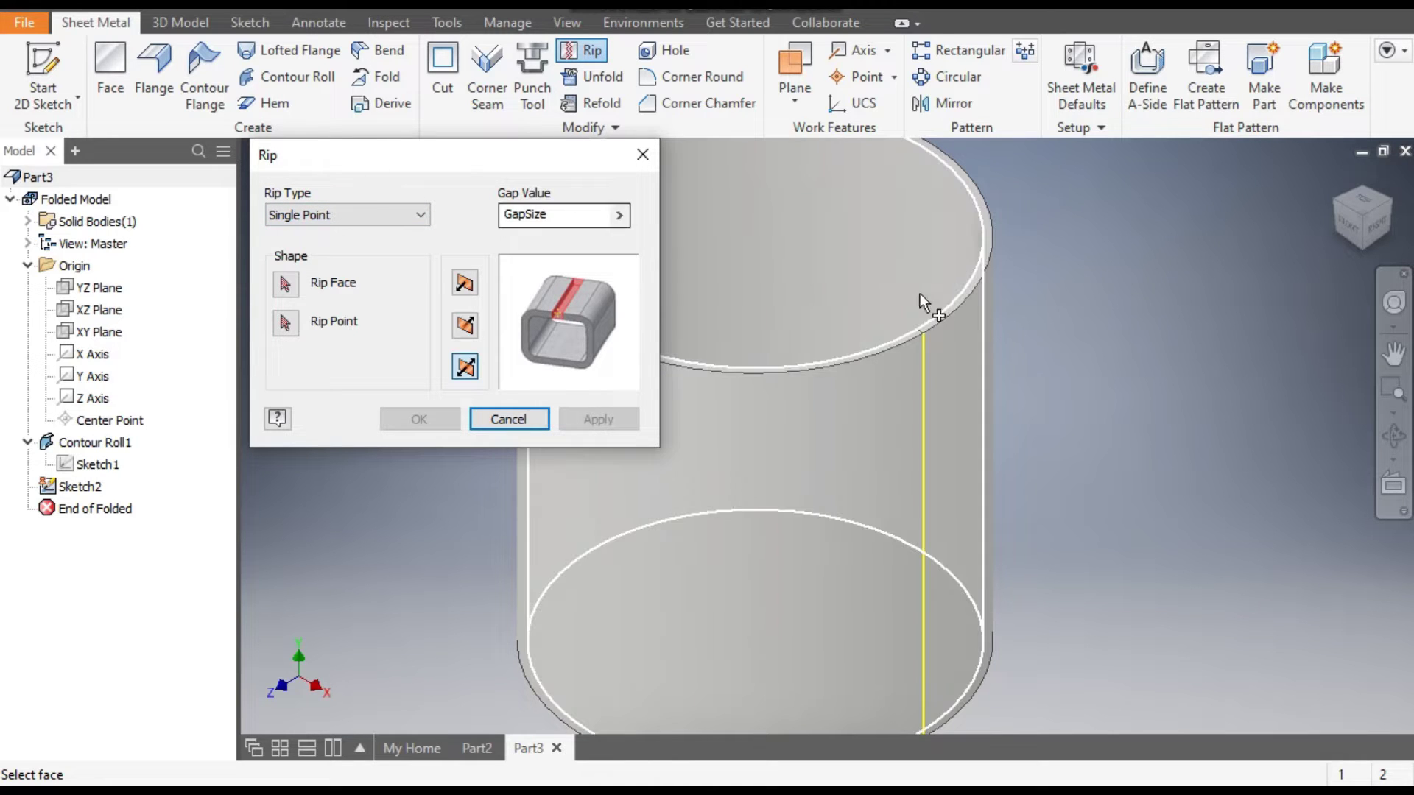
click(955, 357)
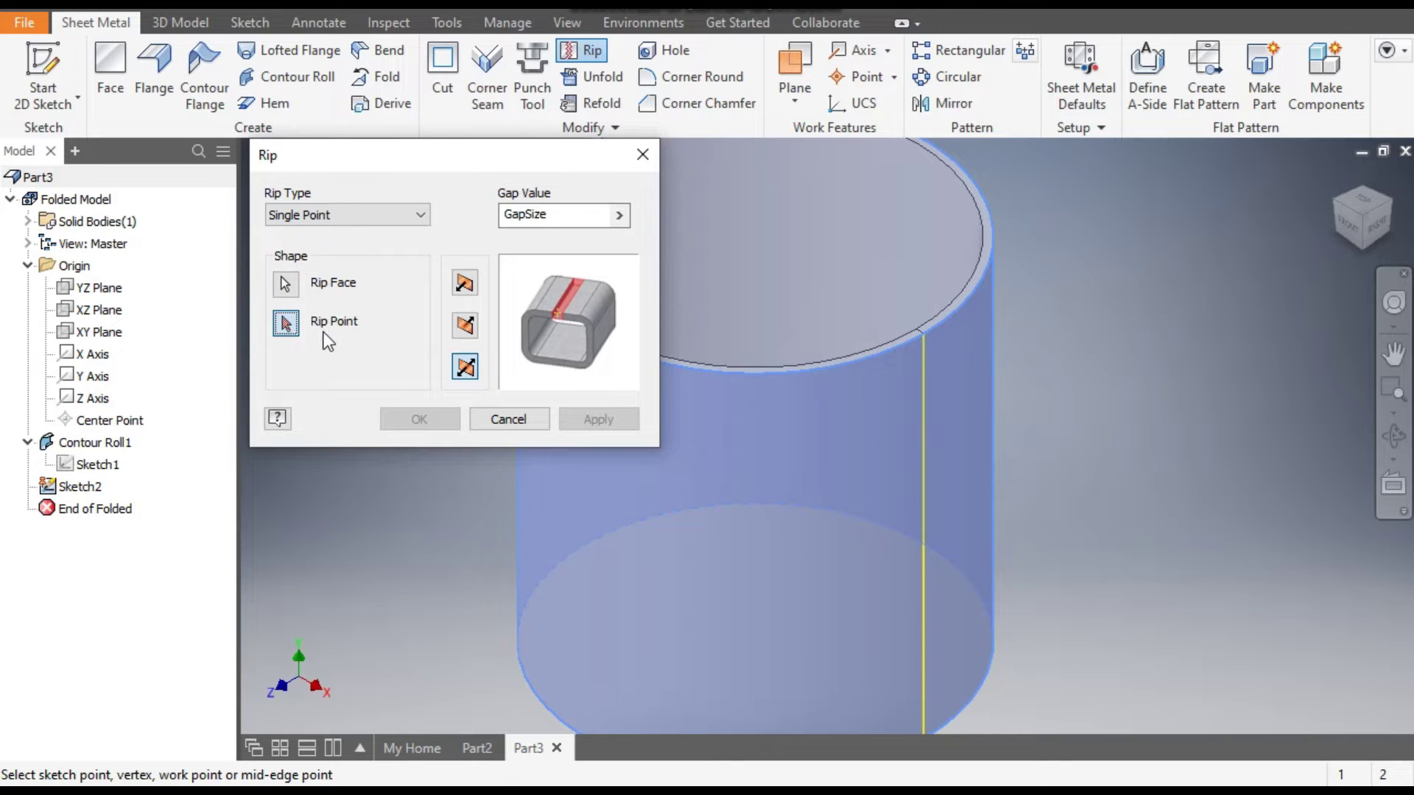
click(924, 333)
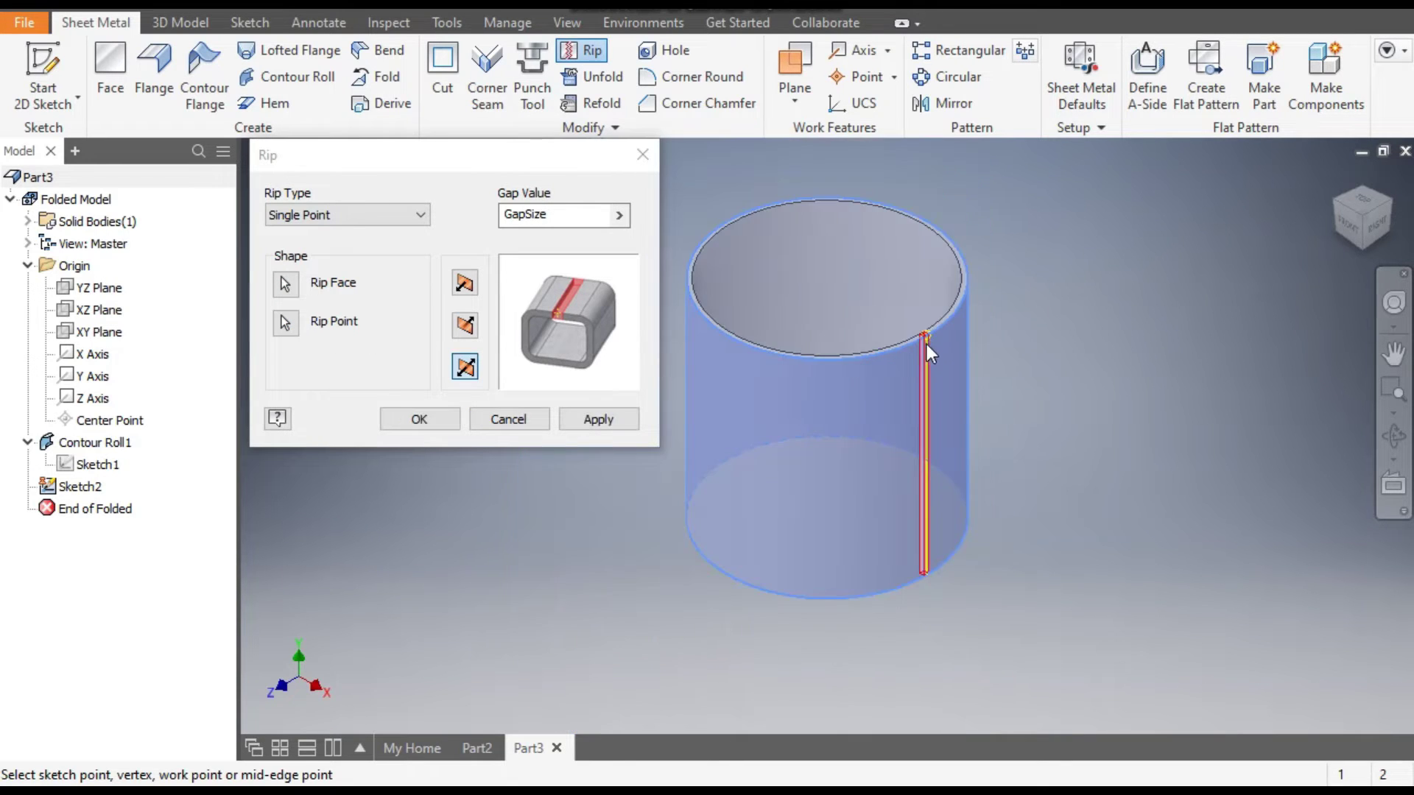
scroll(928, 341, up, 3)
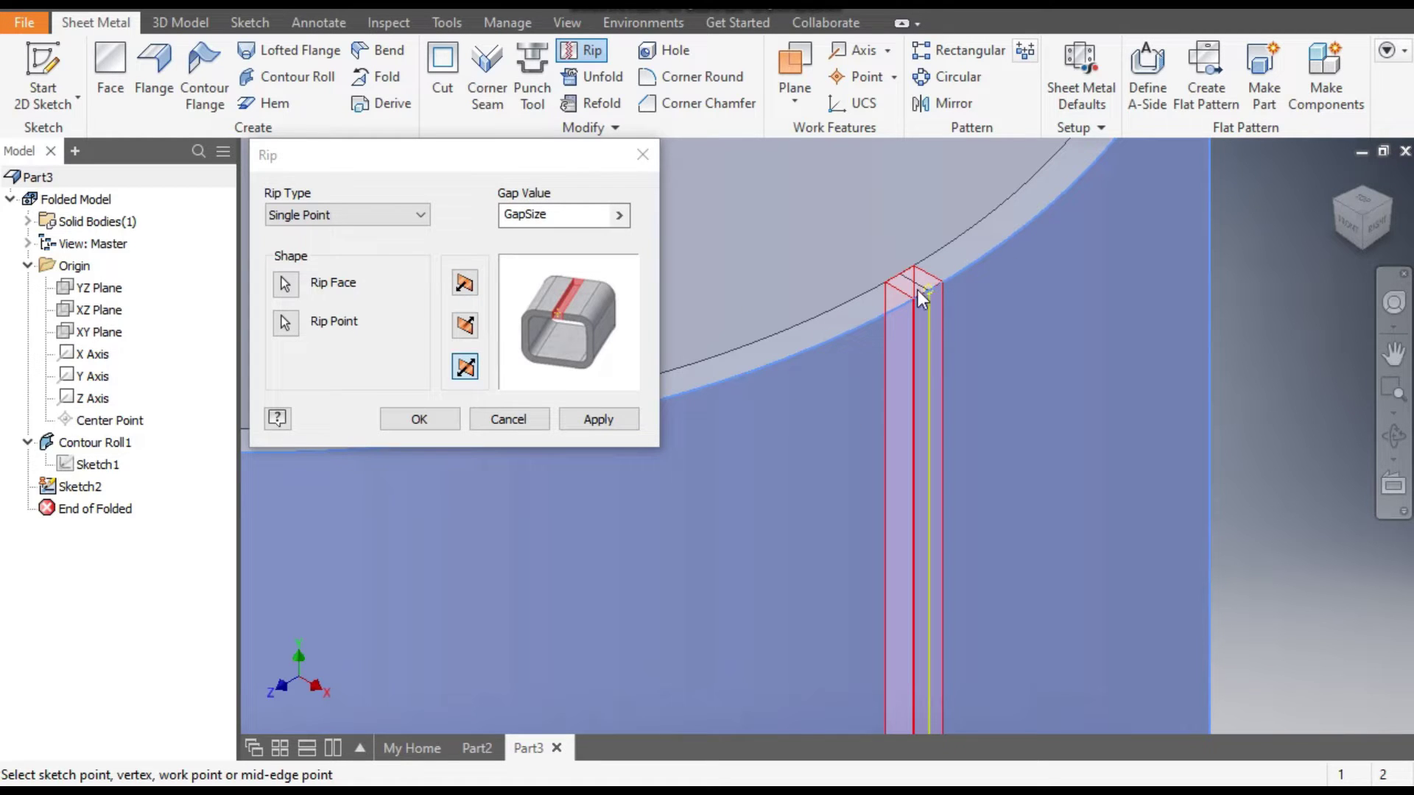
click(598, 418)
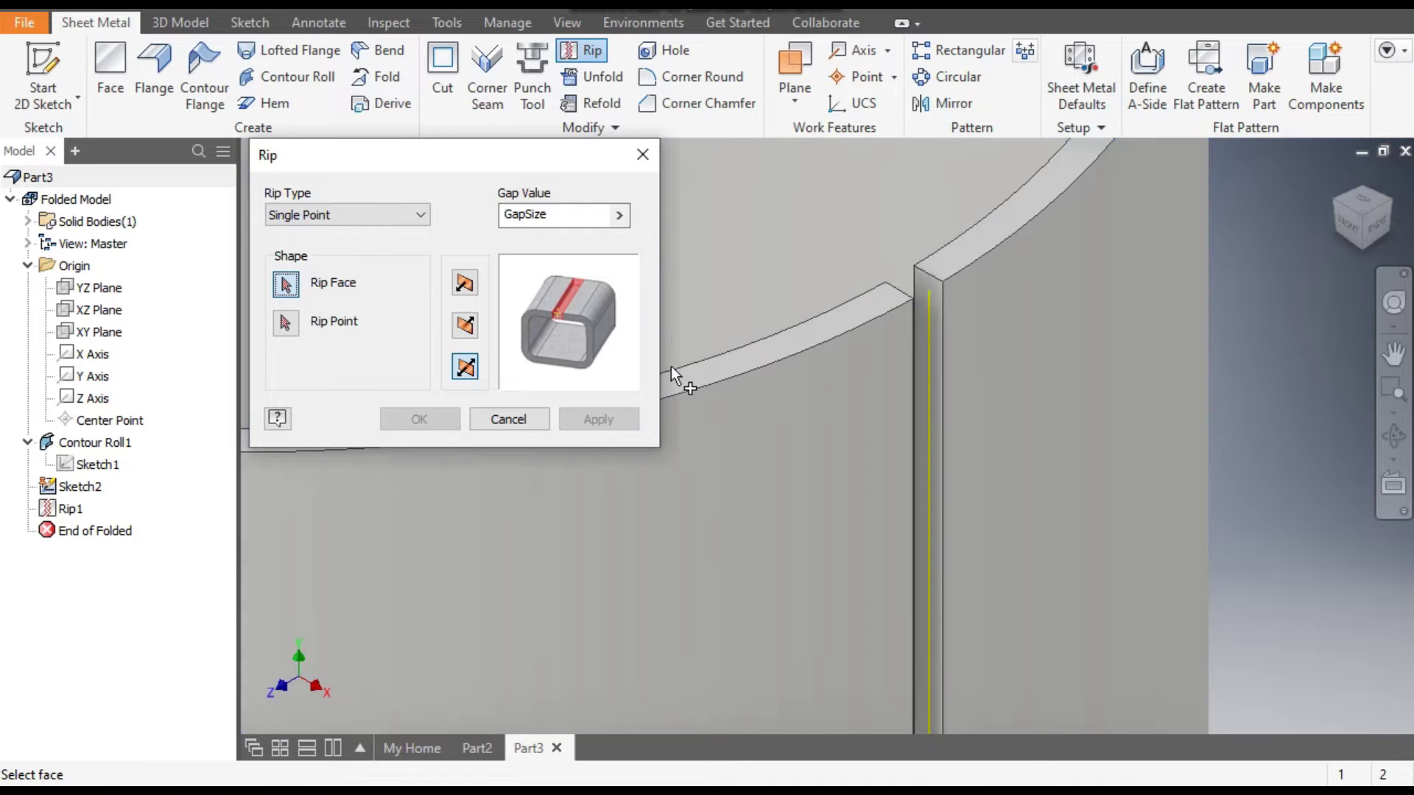
click(642, 154)
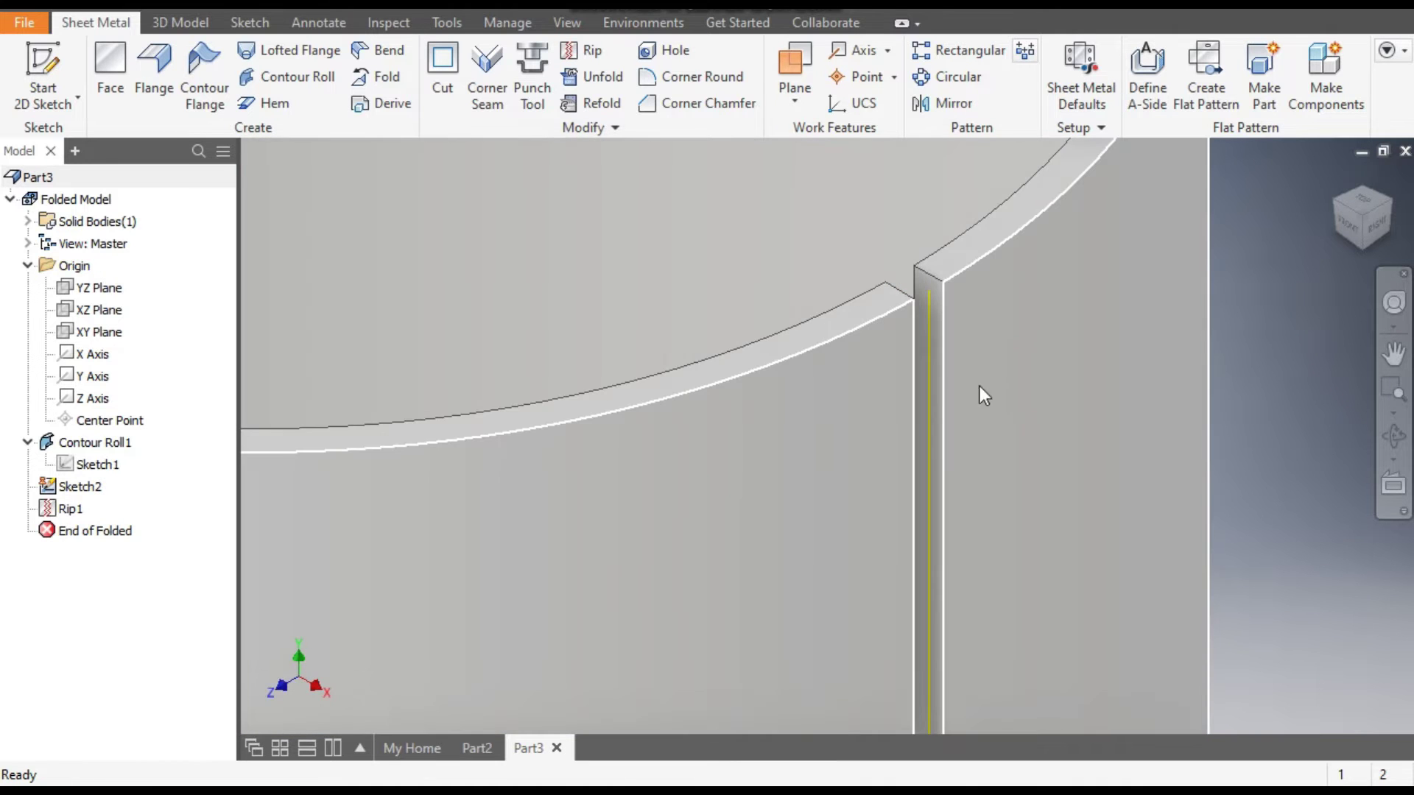
key(F6)
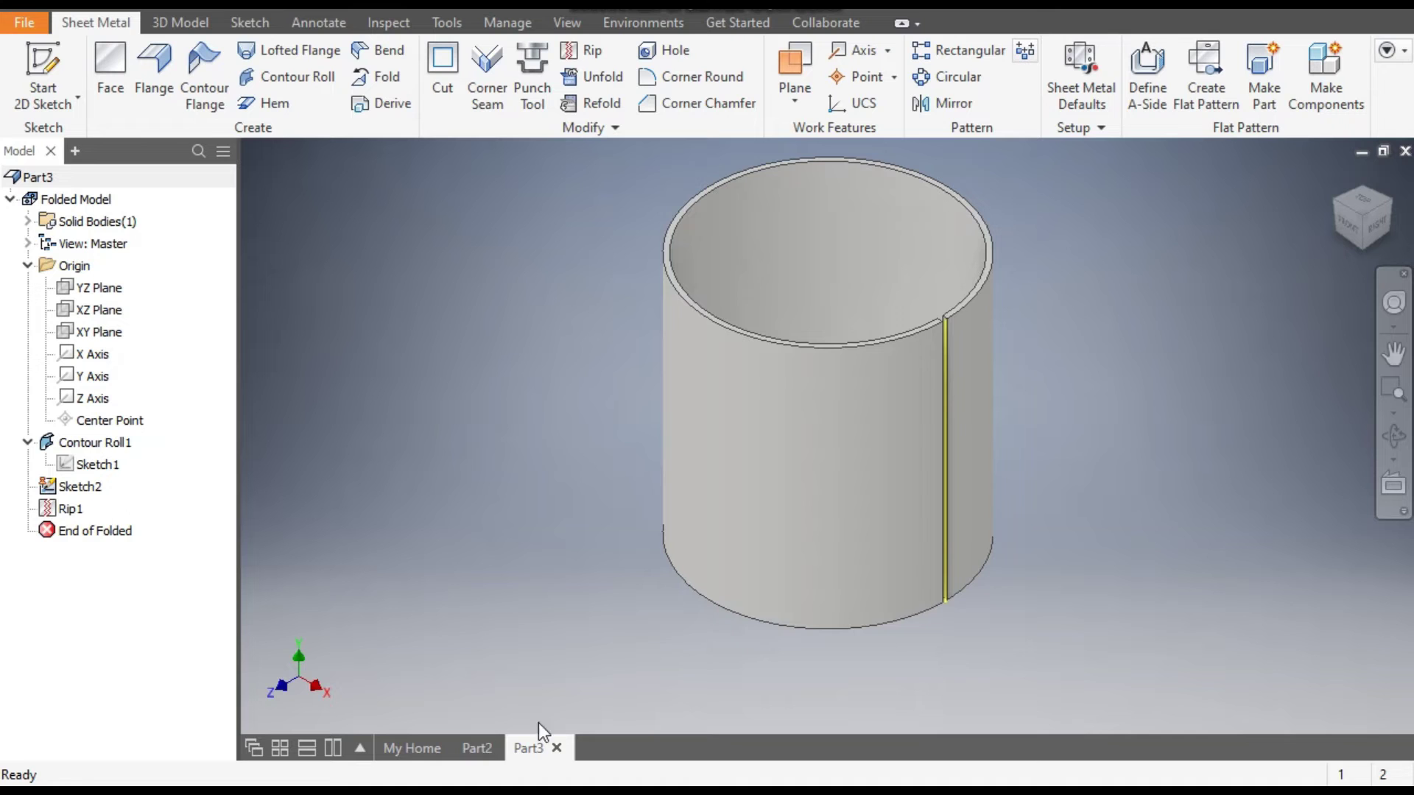
- Unfold the Part3 cylinder with the rip-seam face fixed and all bends included
click(476, 748)
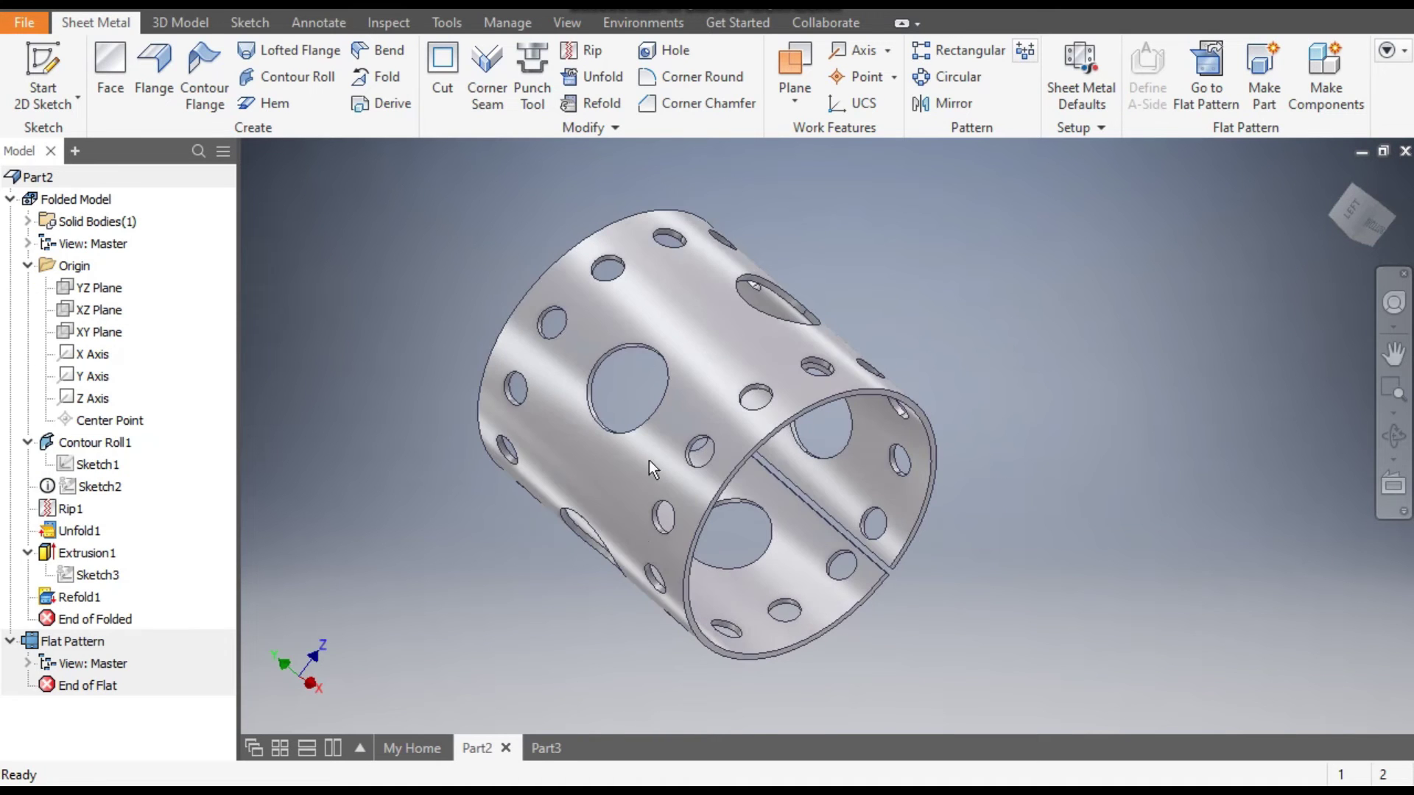
click(537, 745)
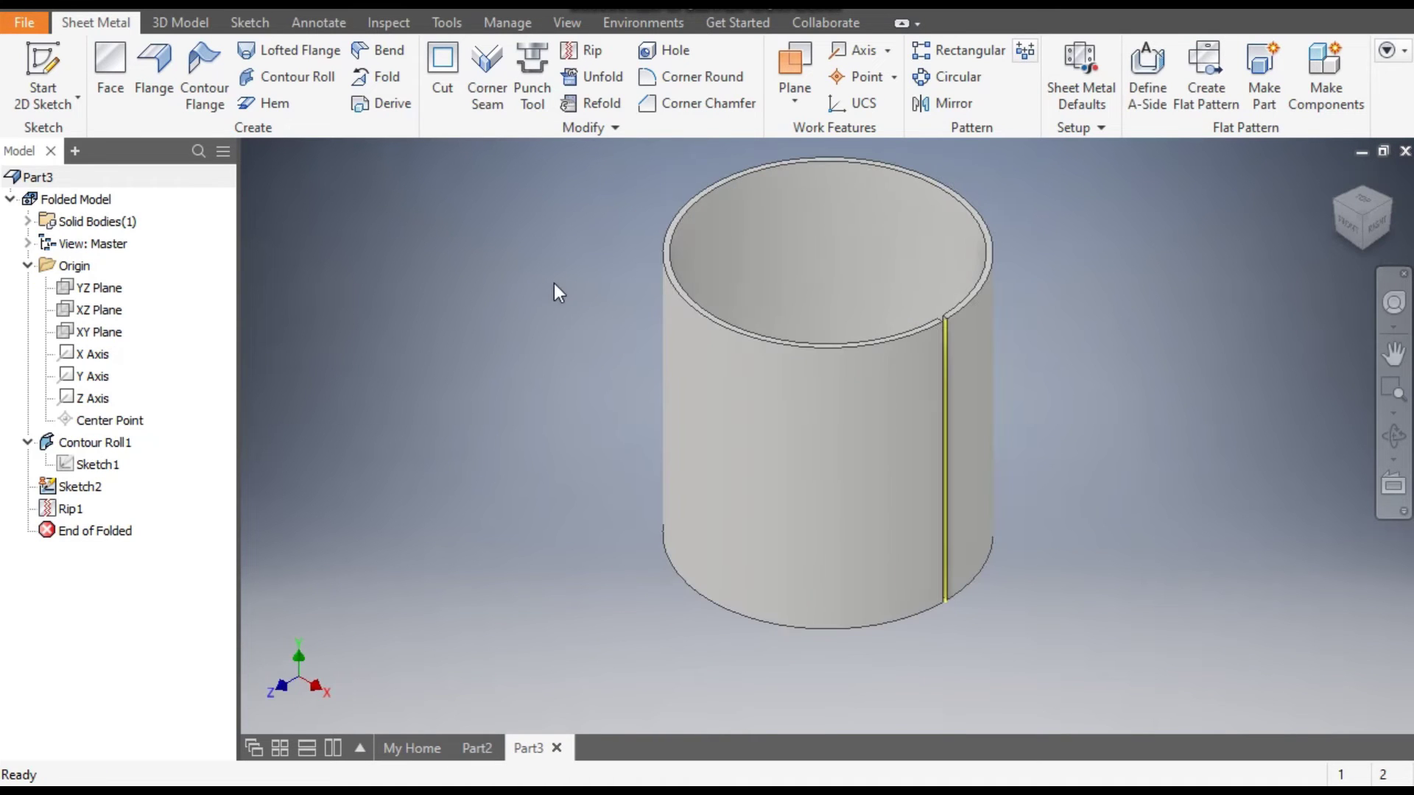
click(596, 79)
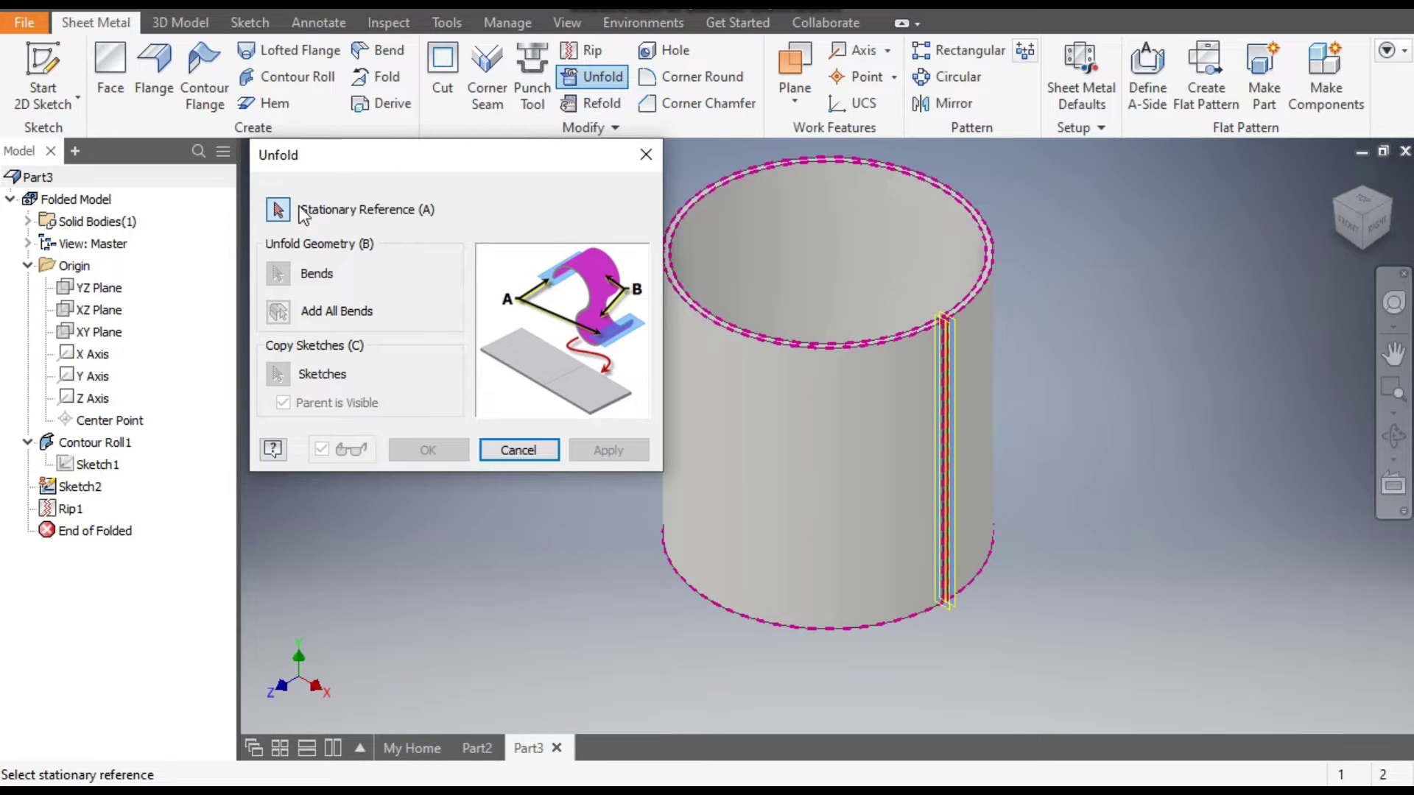
scroll(1016, 316, up, 5)
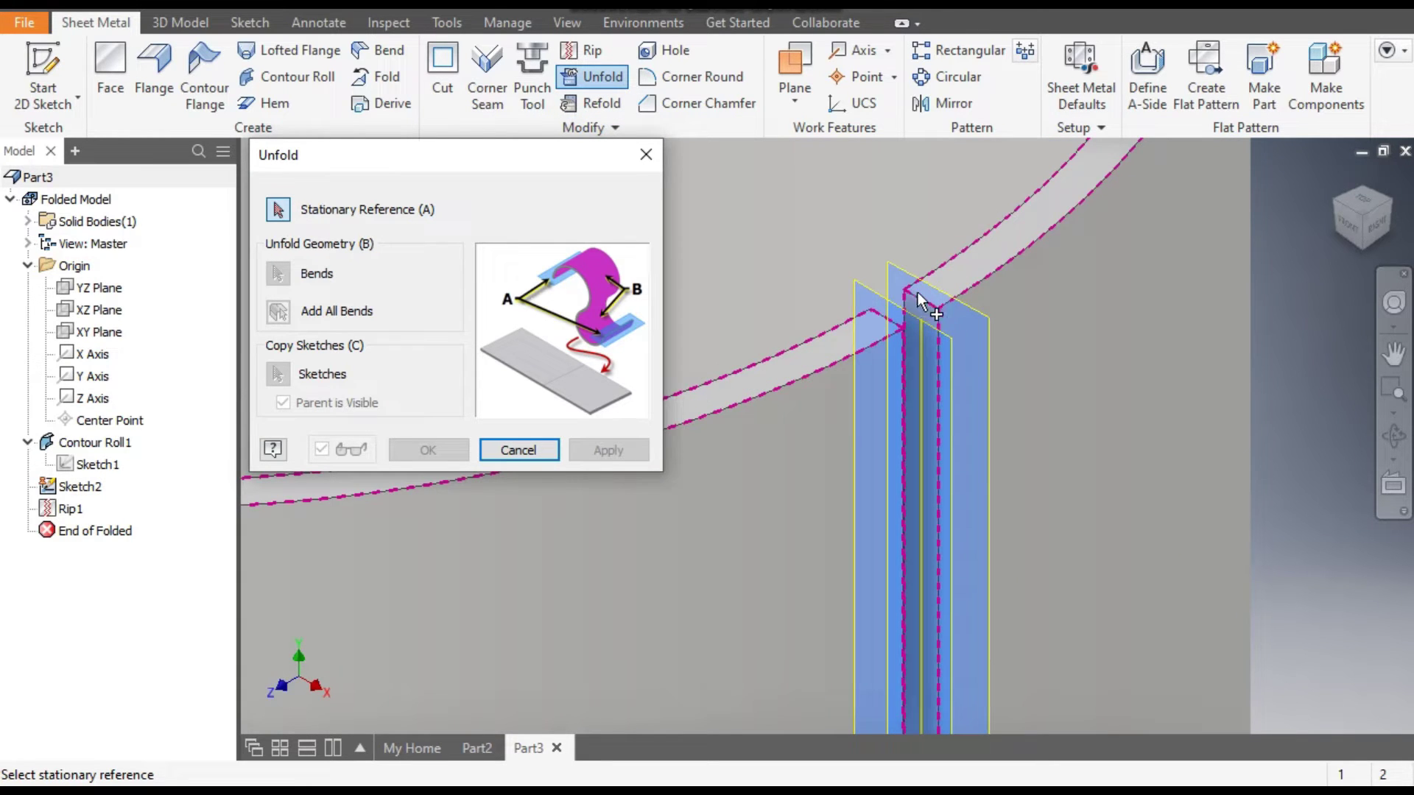
click(963, 307)
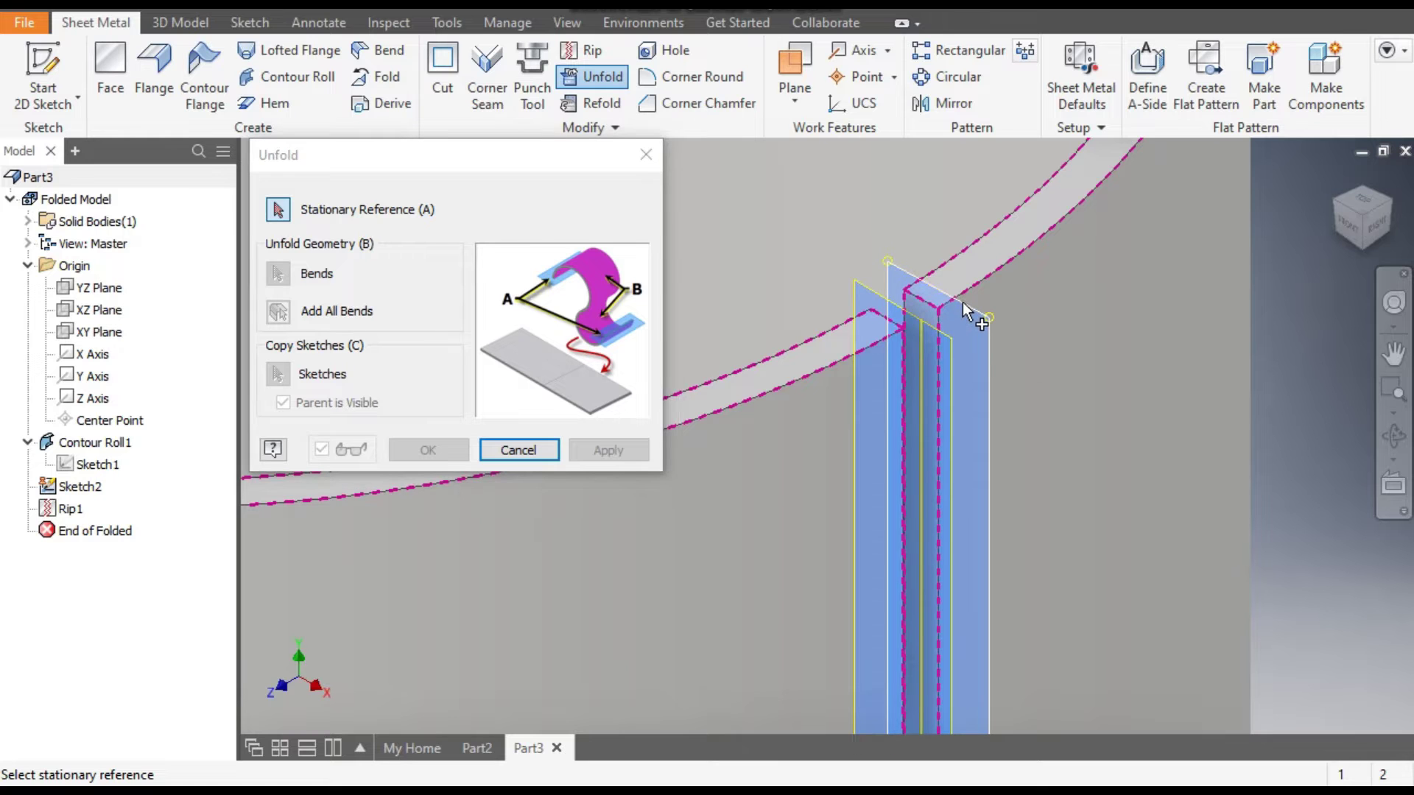
scroll(1008, 297, down, 5)
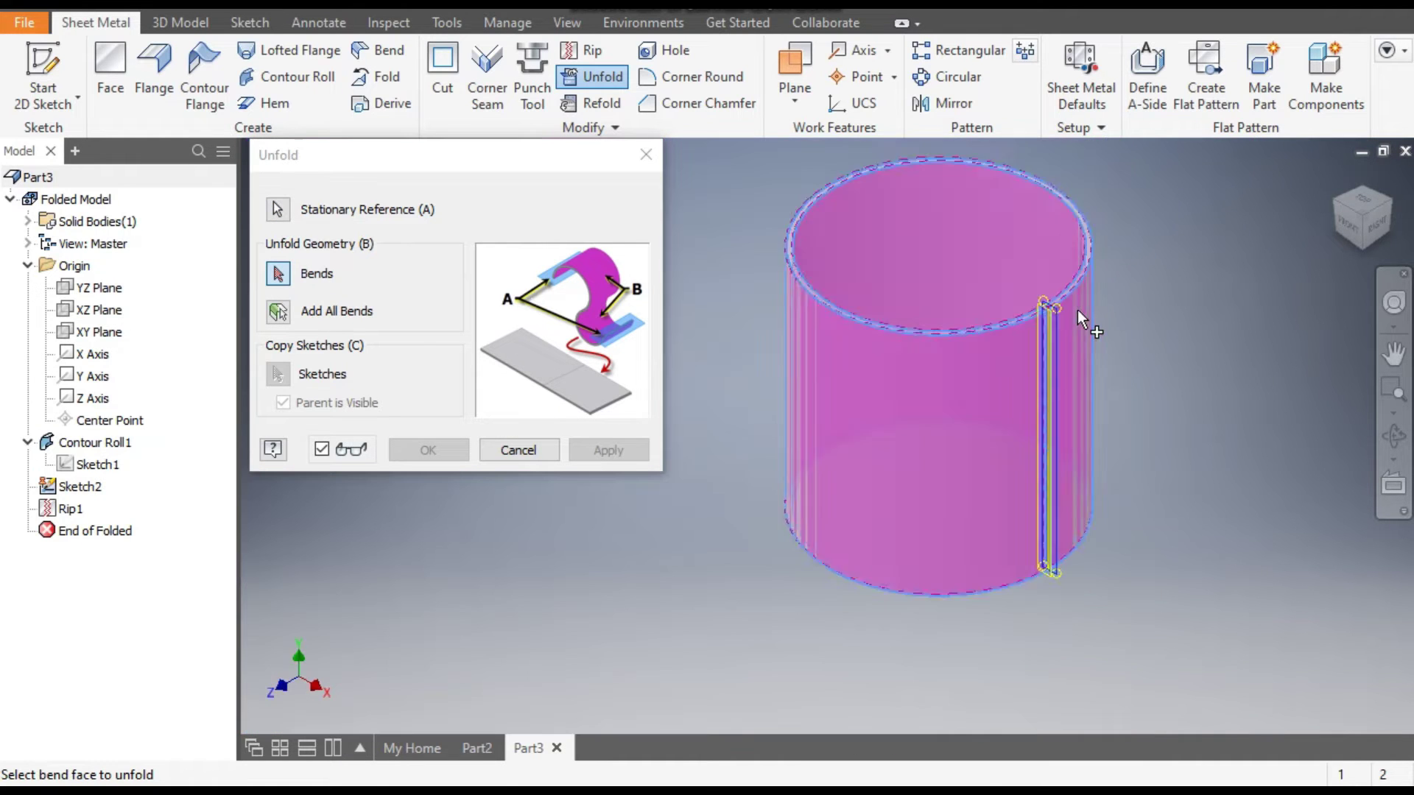
click(278, 312)
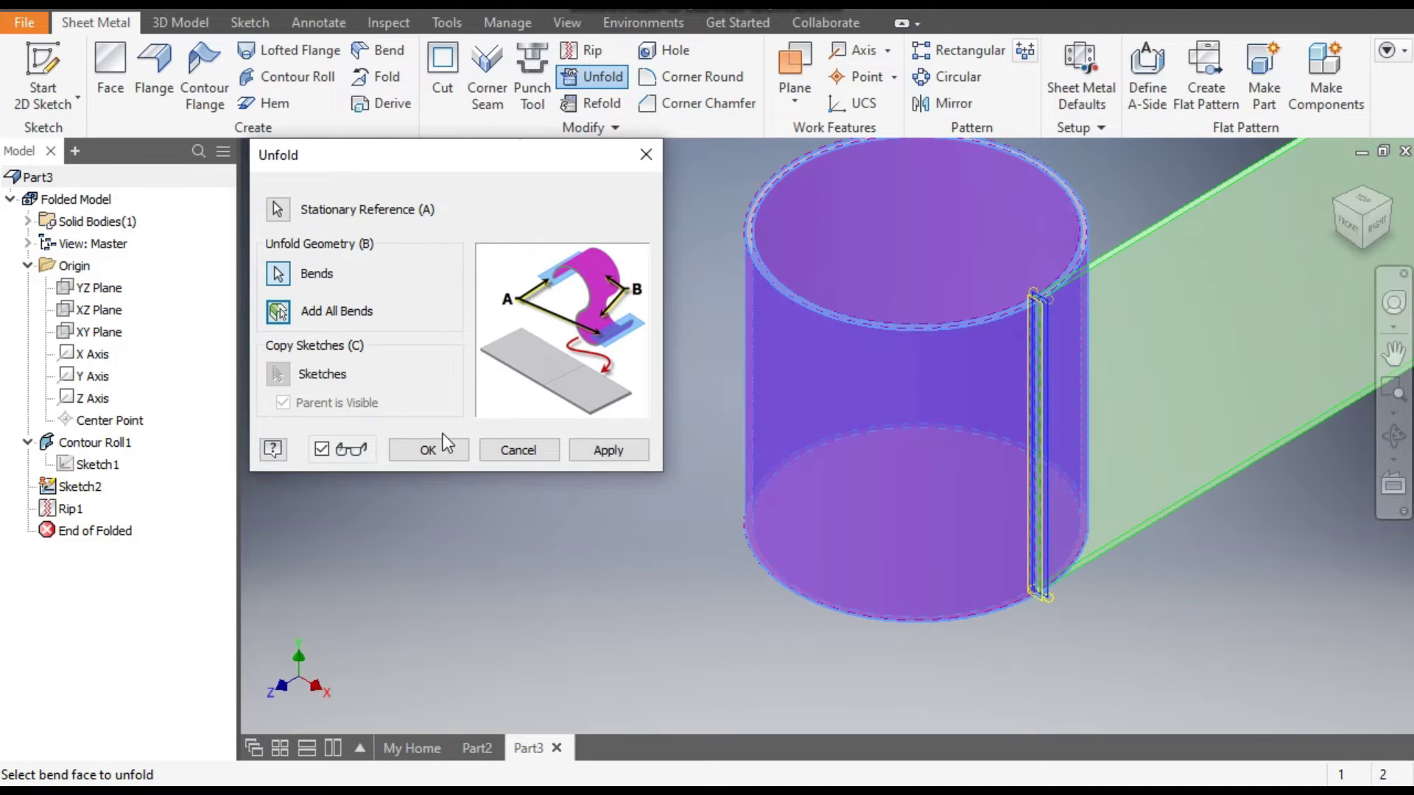
click(430, 444)
scroll(807, 422, up, 4)
middle_drag(807, 423, 638, 482)
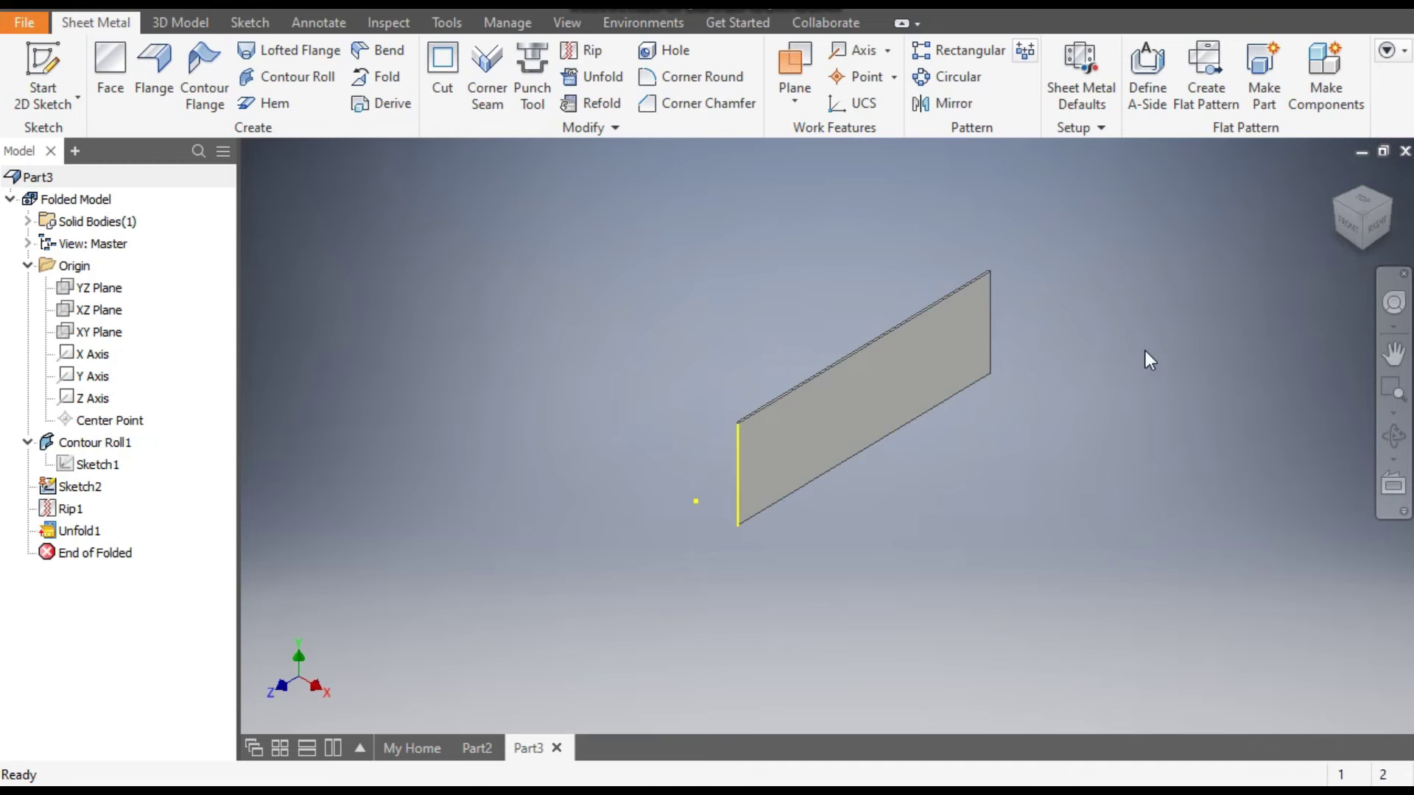
- Create a sketch on the flat plate face and draw a 70 mm diameter circle
click(882, 386)
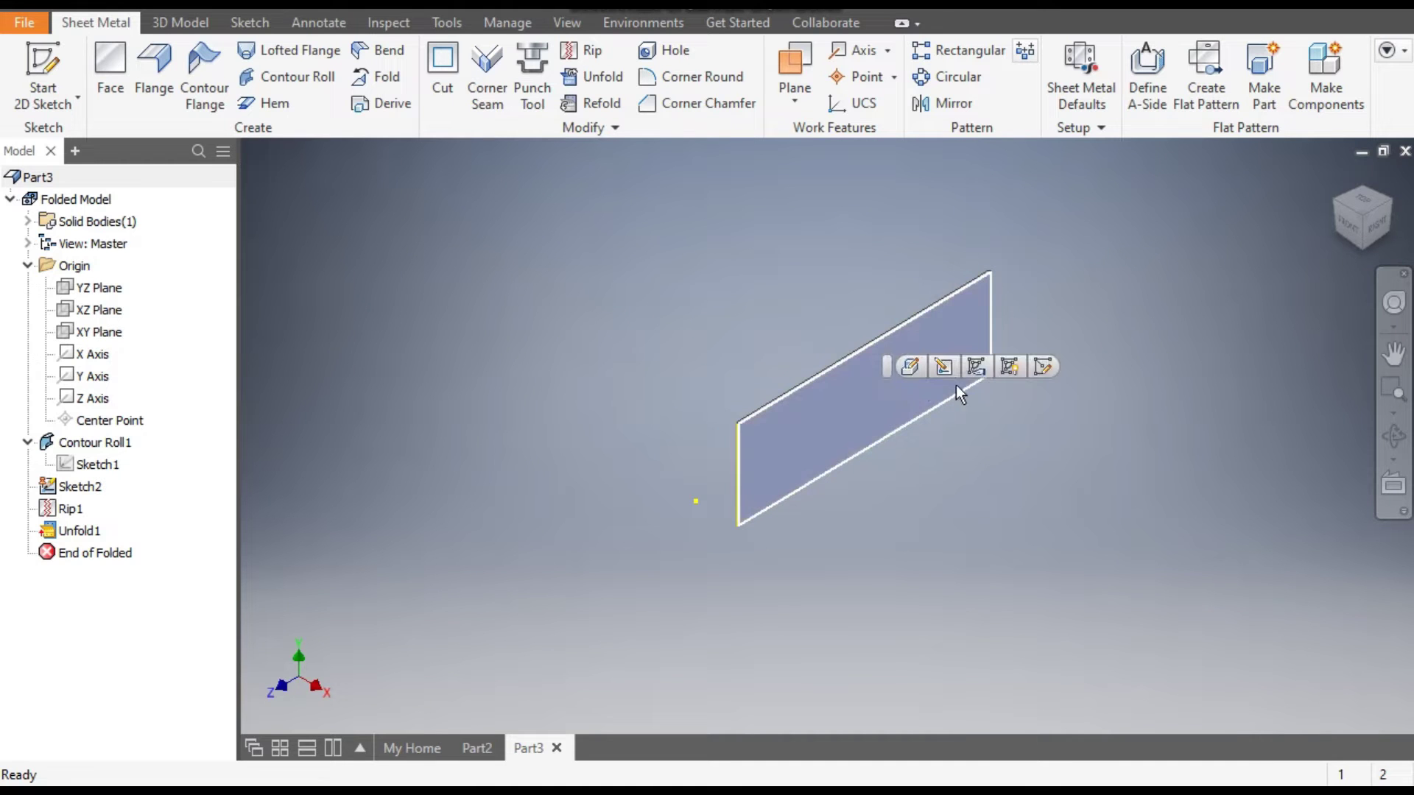
click(1042, 366)
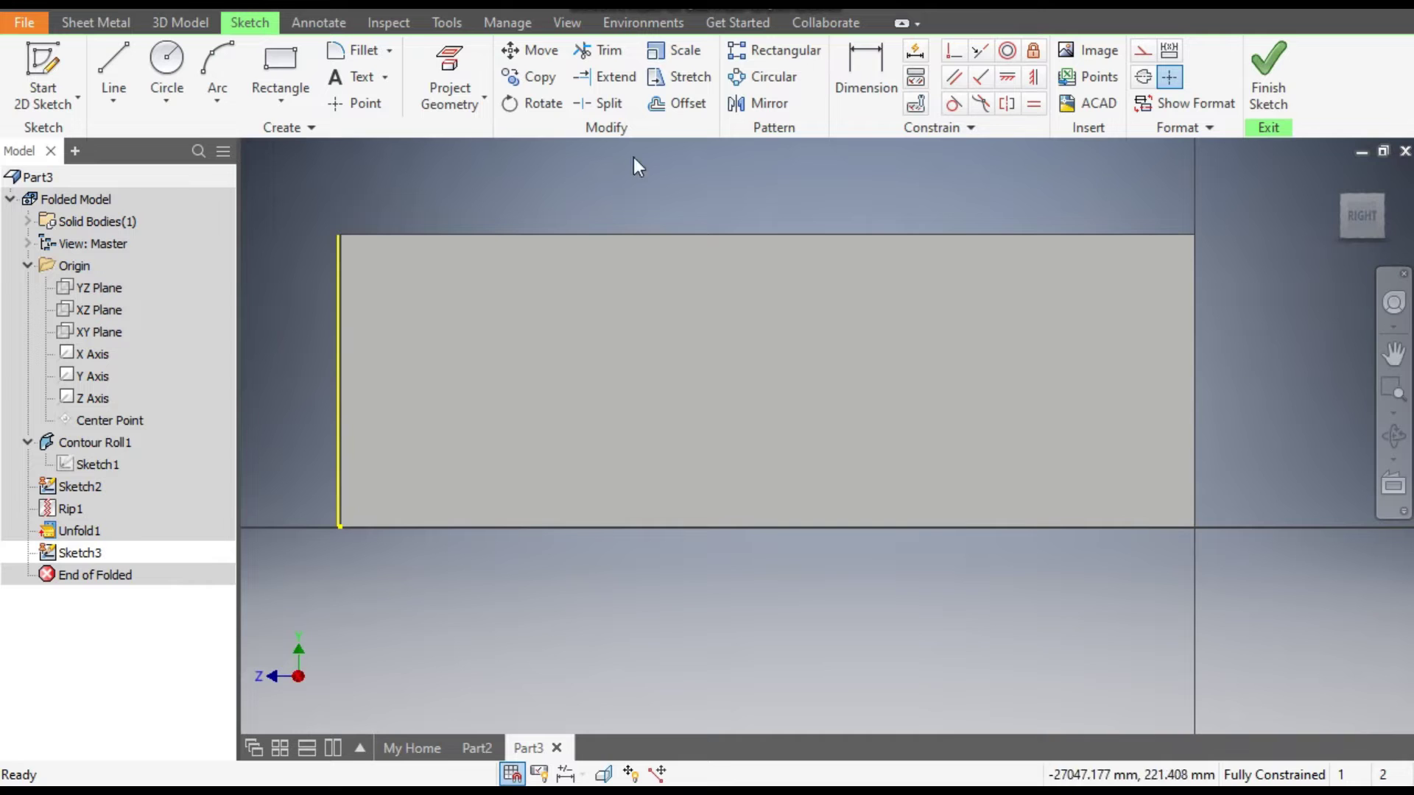
click(168, 63)
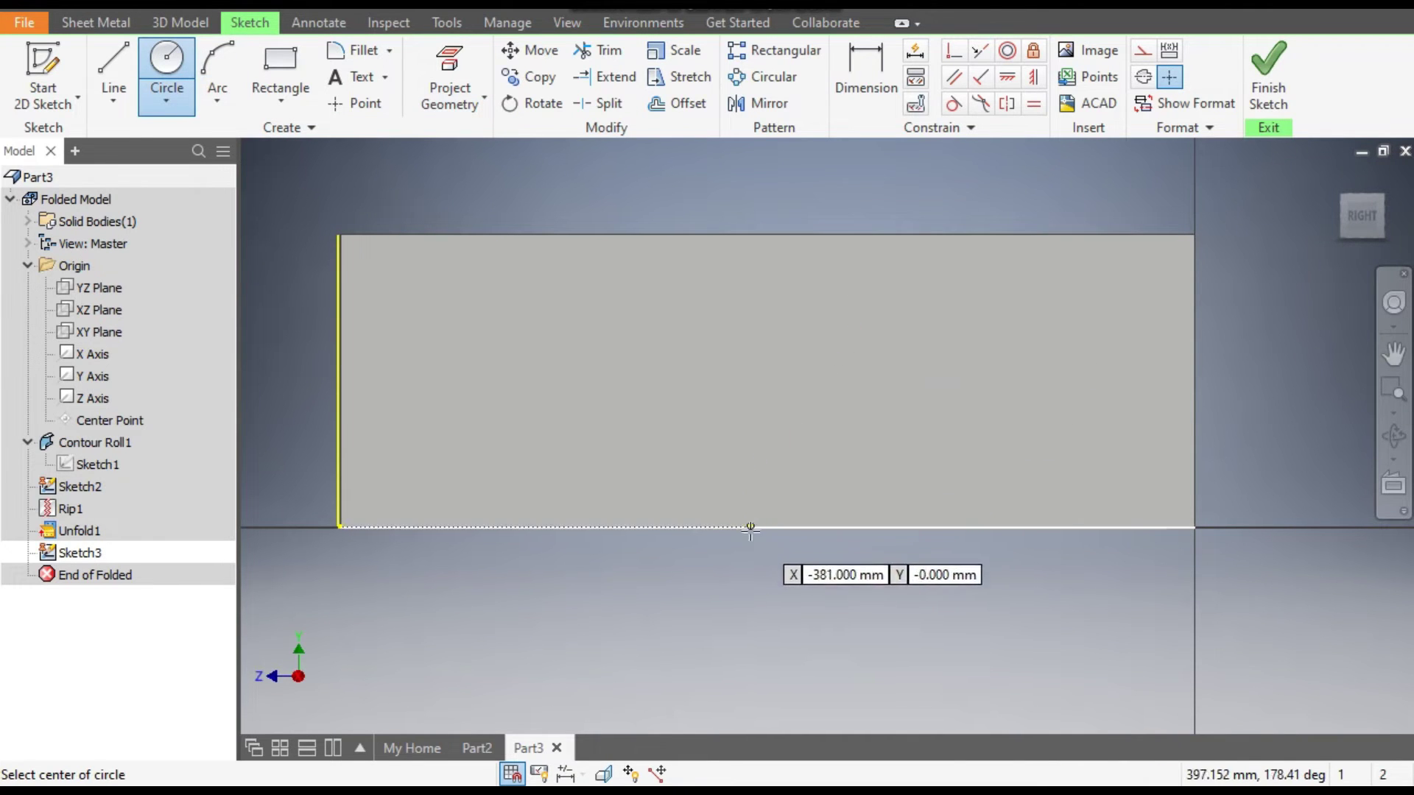
key(Tab)
text(5)
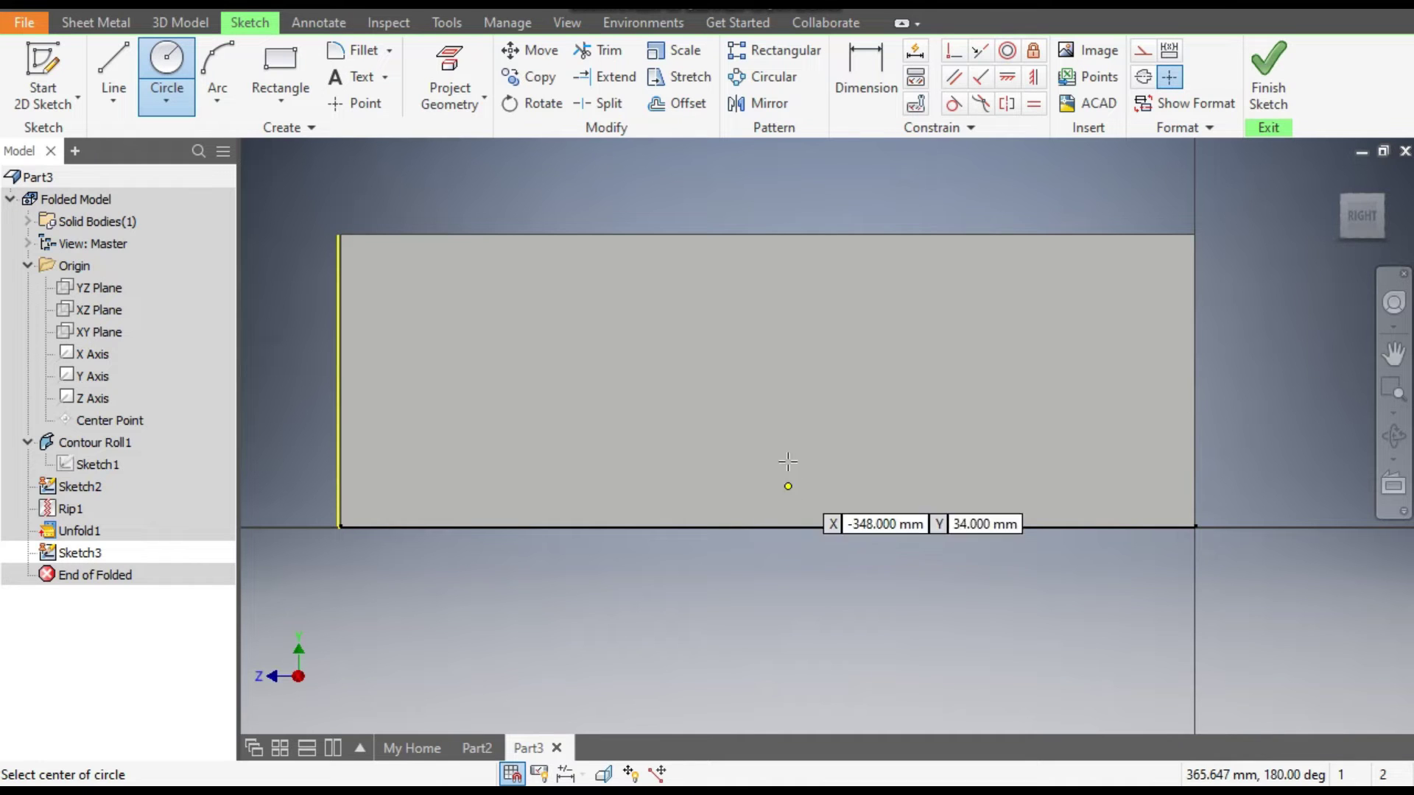
click(767, 371)
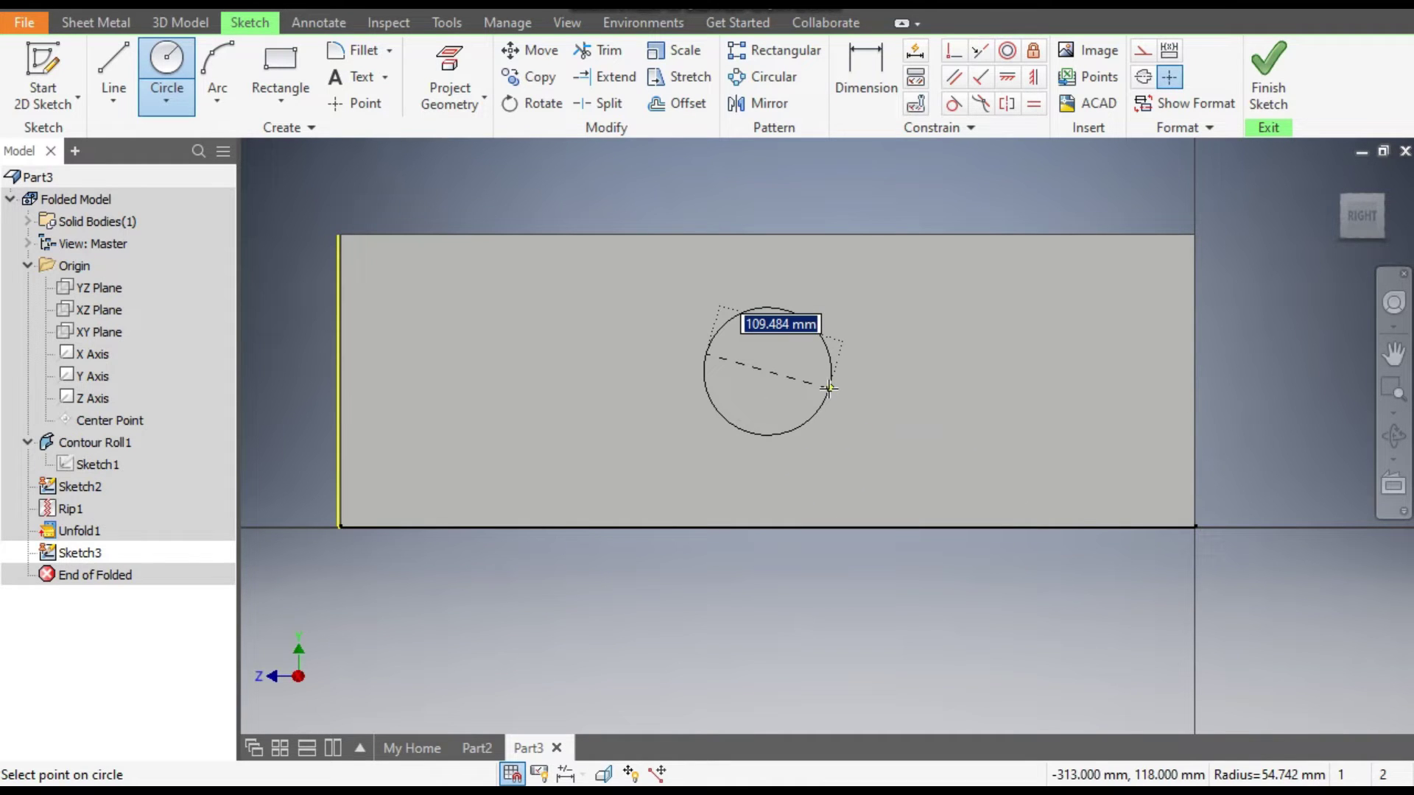
text(70)
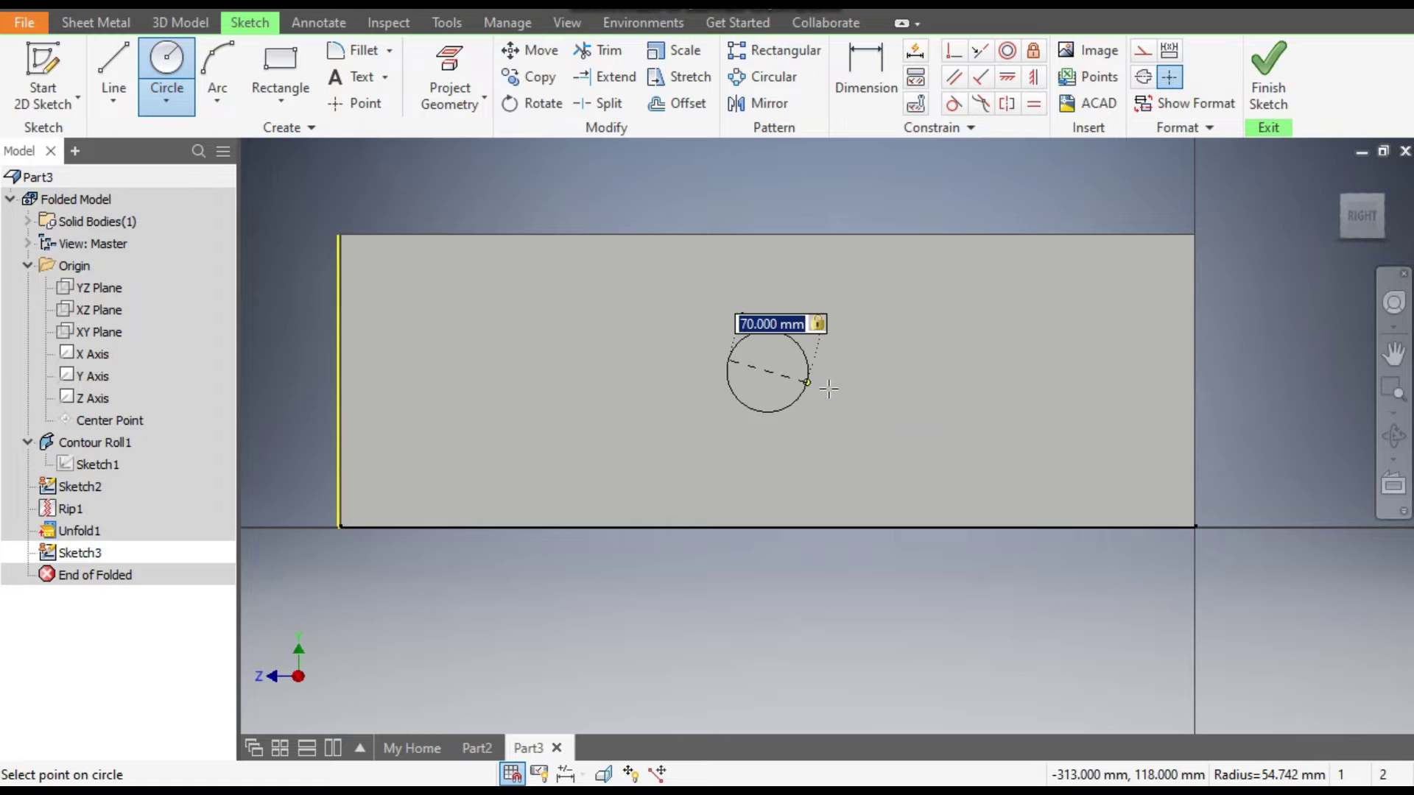
key(Return)
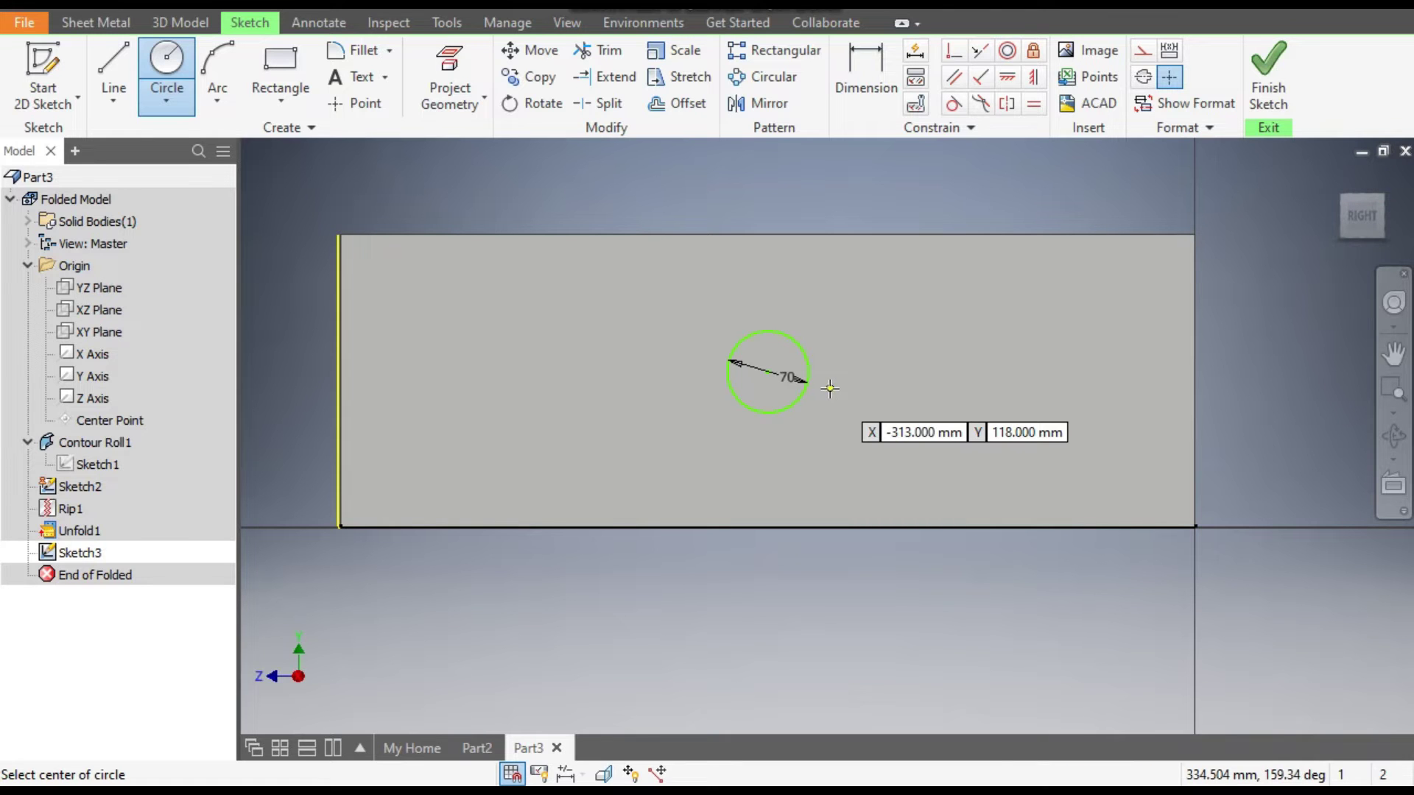
- Add a 25 mm circle near the plate's top edge above the large one
click(768, 258)
text(25)
key(Return)
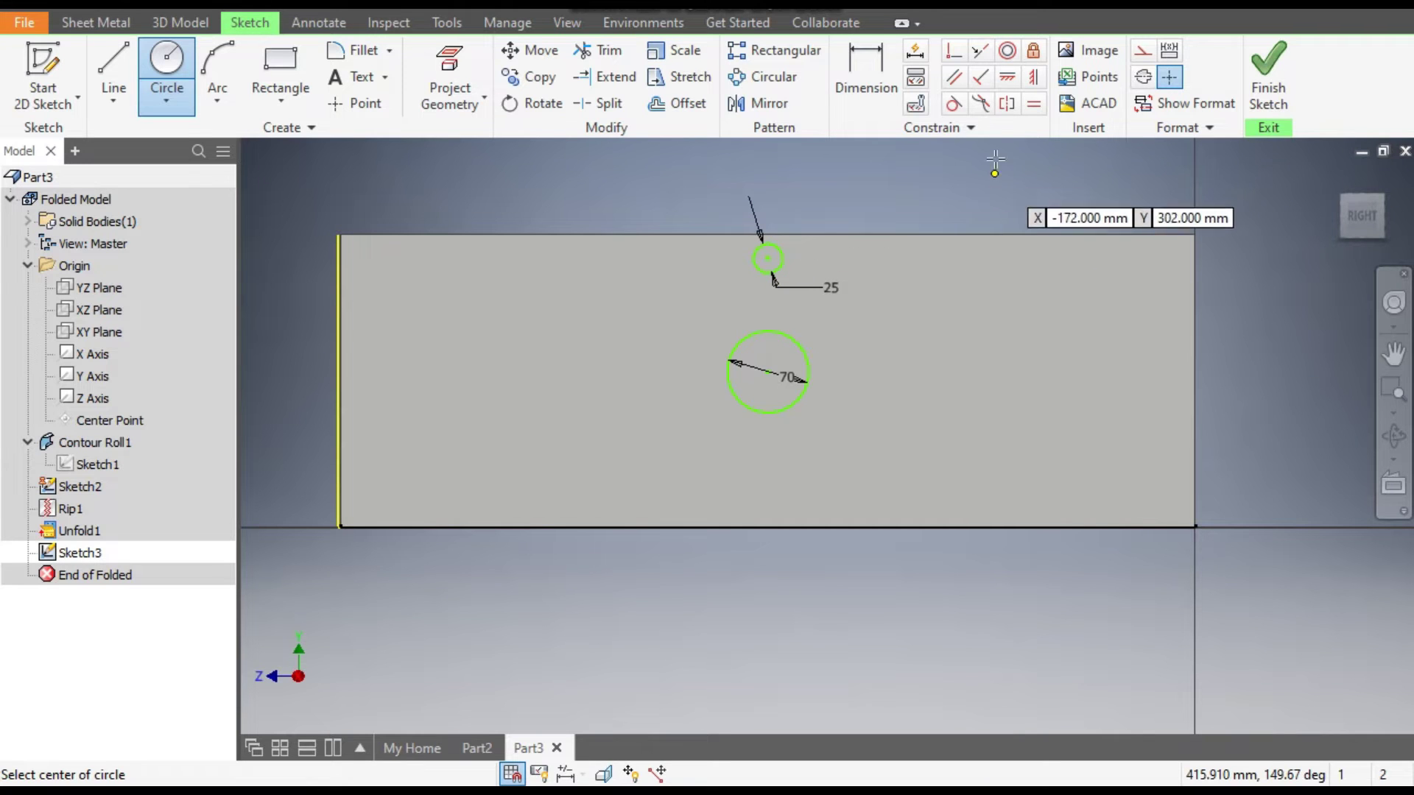
- Align the 70 mm circle's centre horizontally with the left edge's midpoint
click(1007, 78)
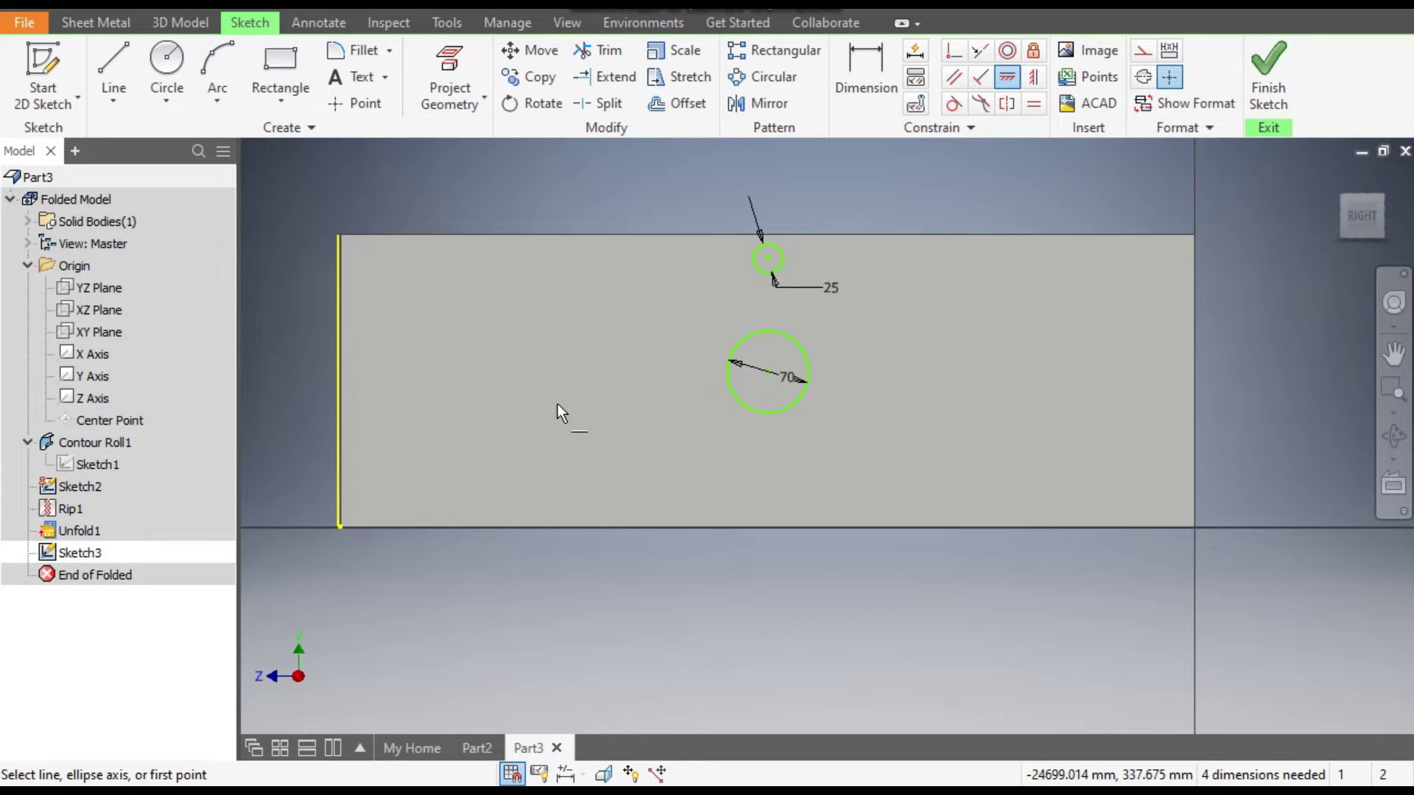
click(341, 381)
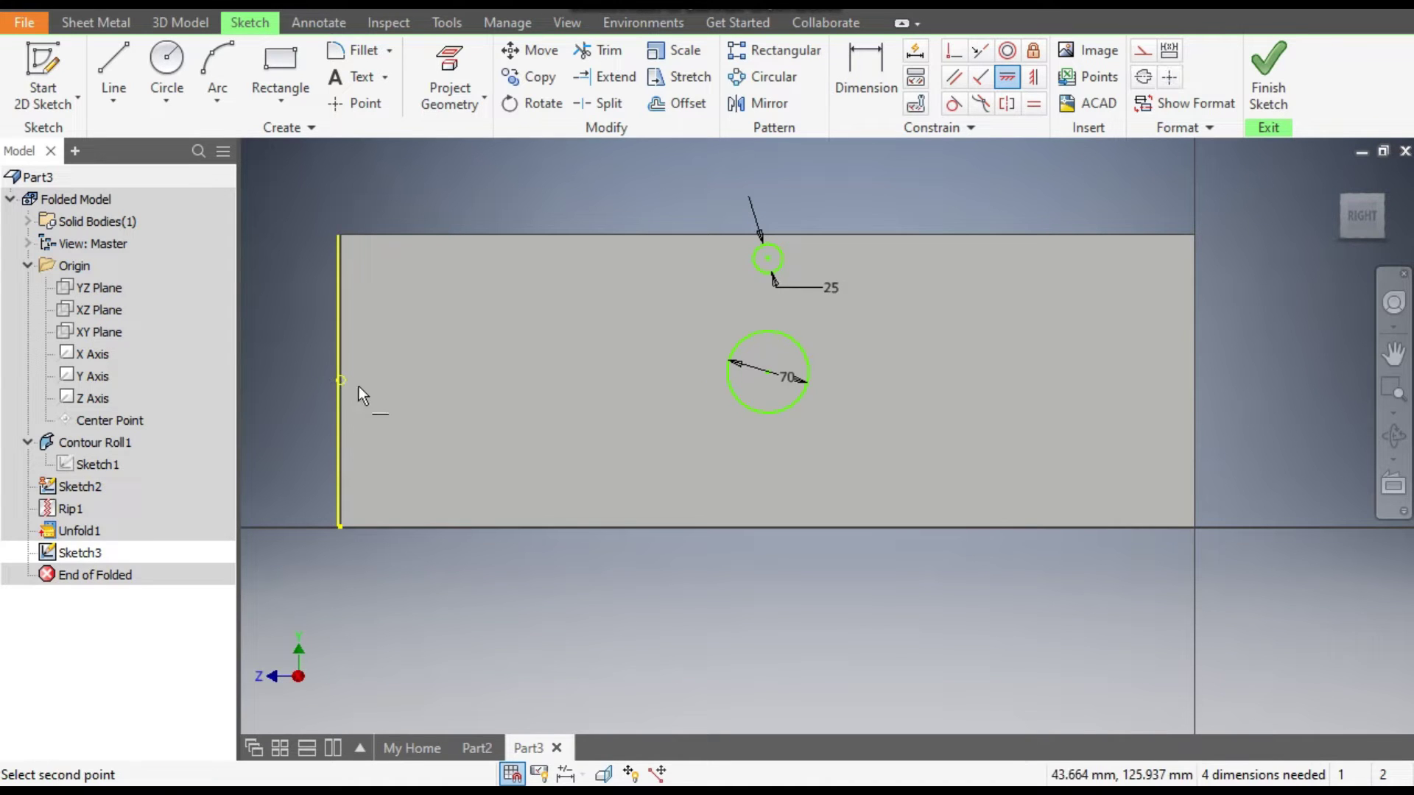
click(767, 372)
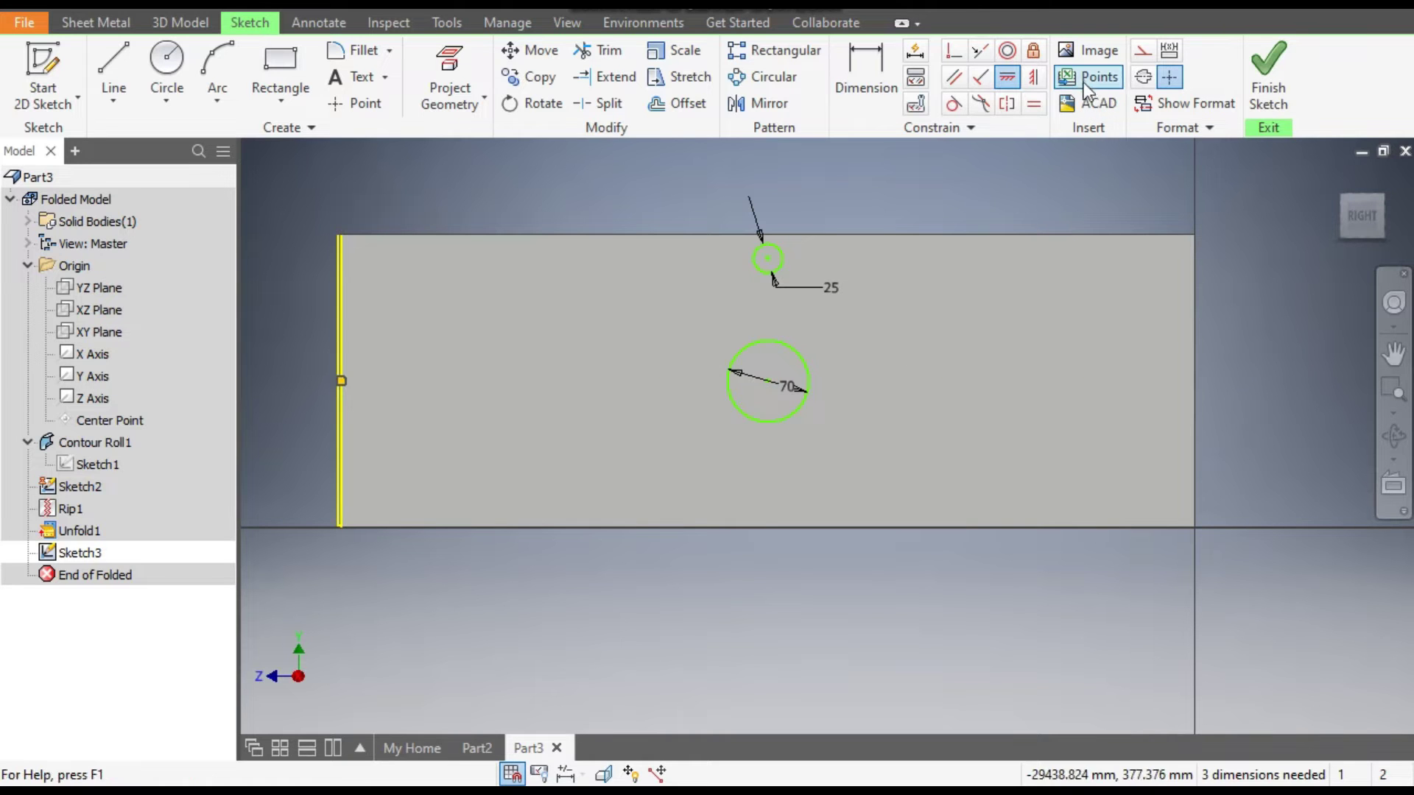
- Vertically align the bottom-edge midpoint, the 70 mm centre and the 25 mm centre
click(1035, 78)
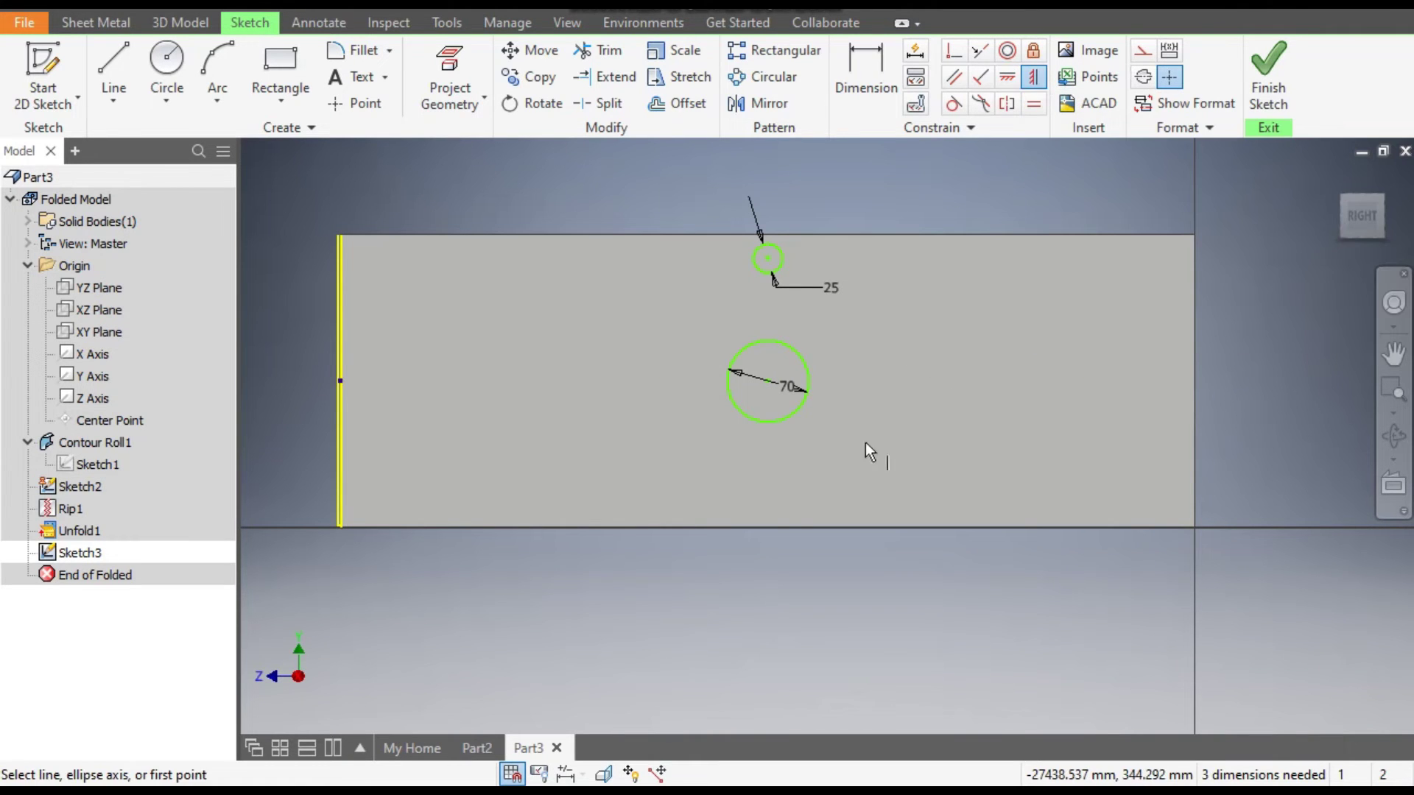
click(769, 526)
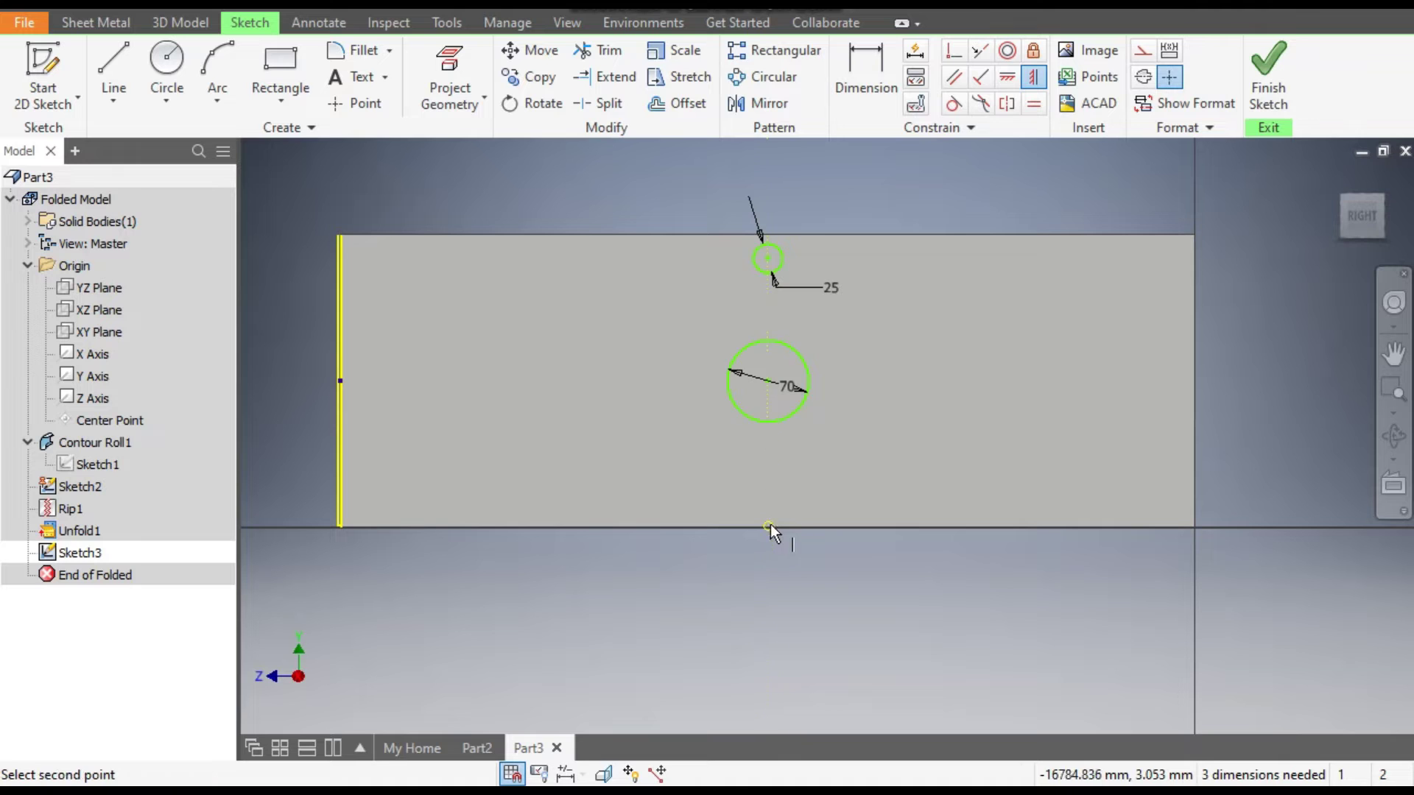
click(770, 380)
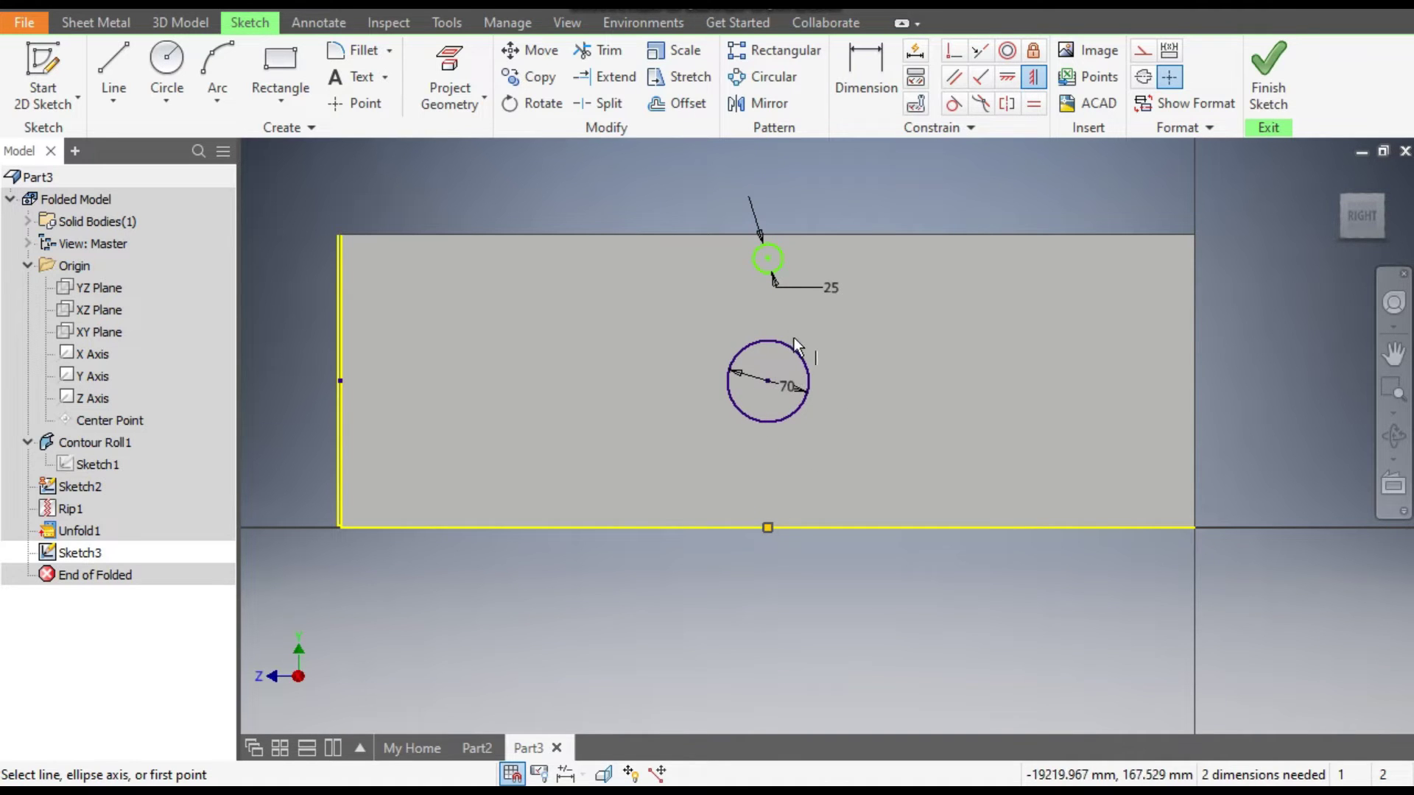
click(769, 381)
click(769, 259)
- Dimension the small circle's centre 35 mm below the plate's top edge
click(871, 69)
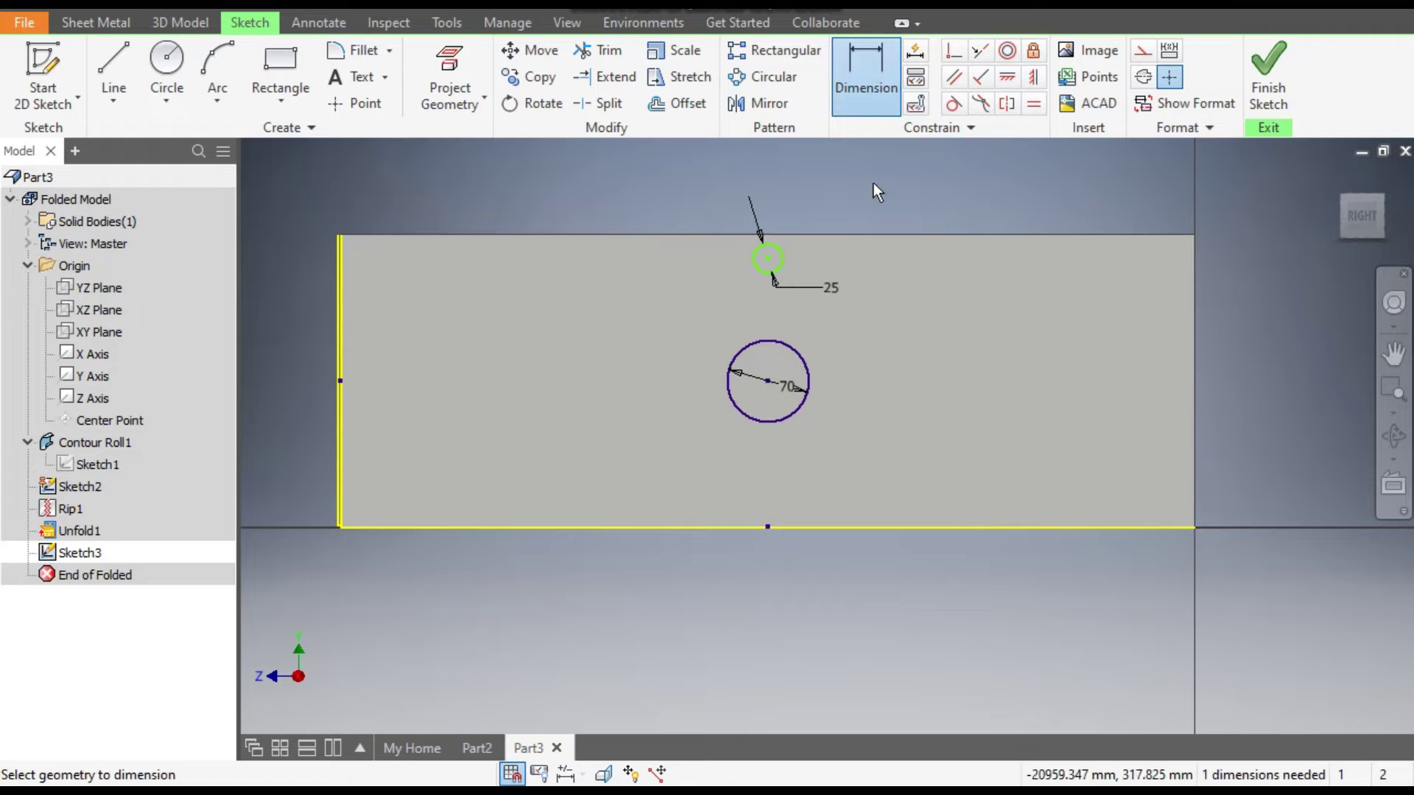
click(855, 234)
click(771, 260)
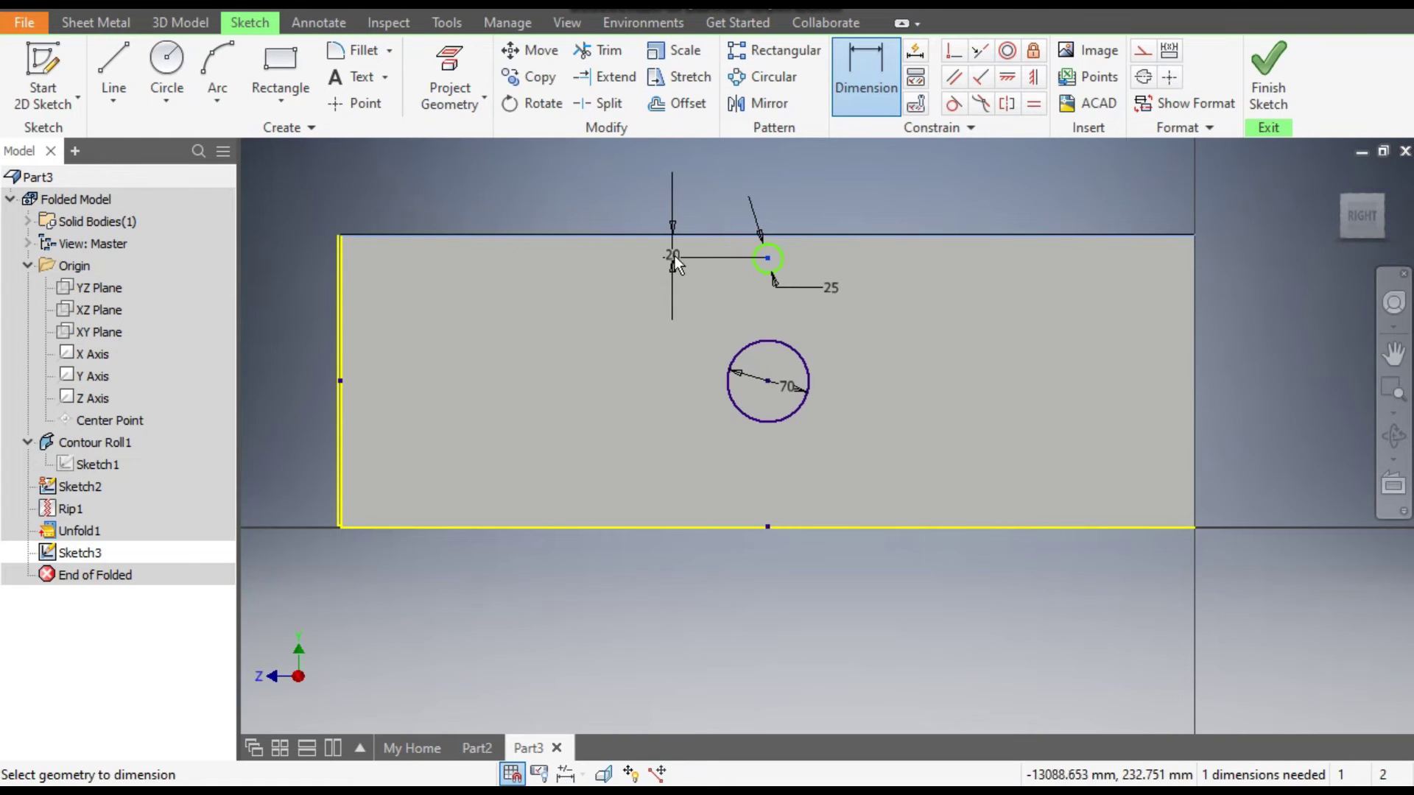
click(673, 254)
text(30)
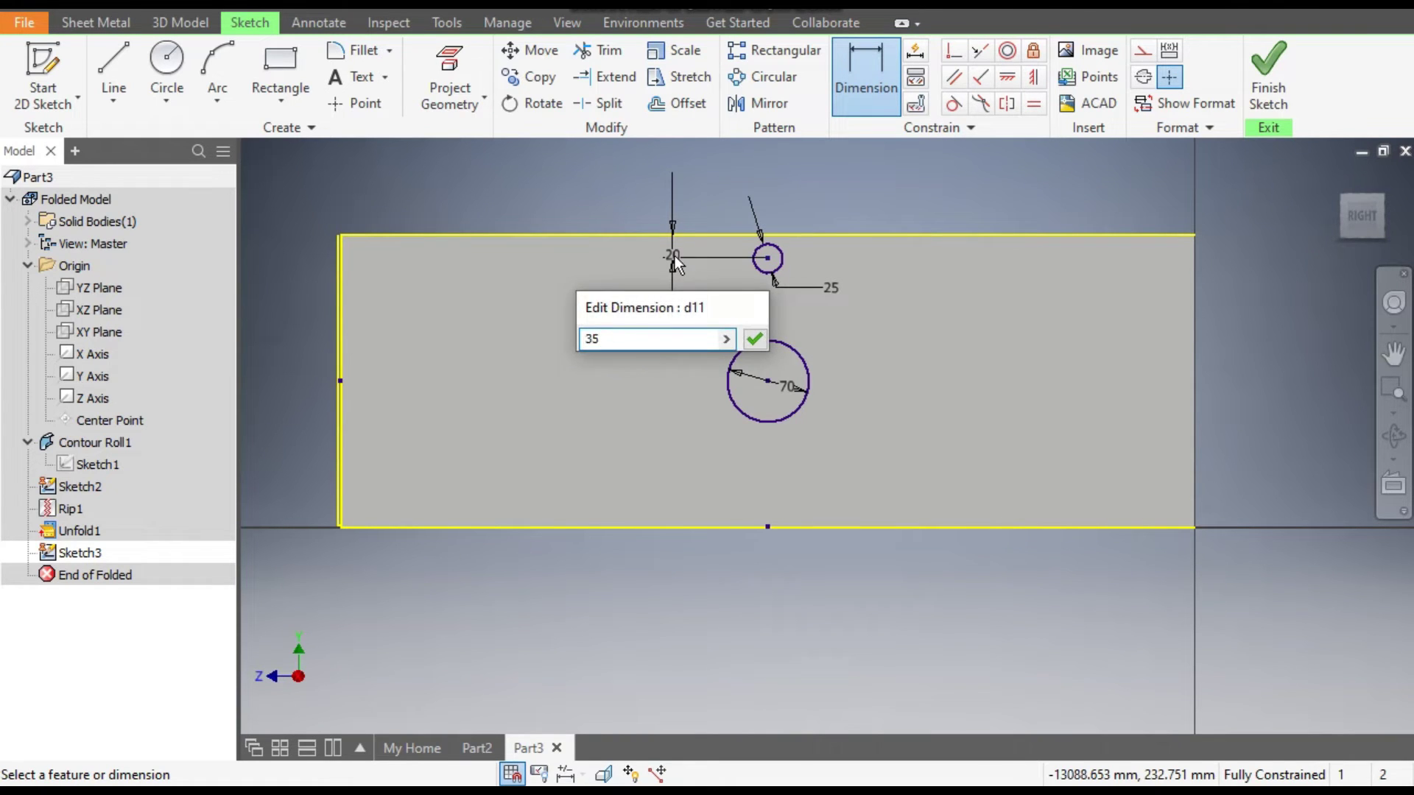
key(Return)
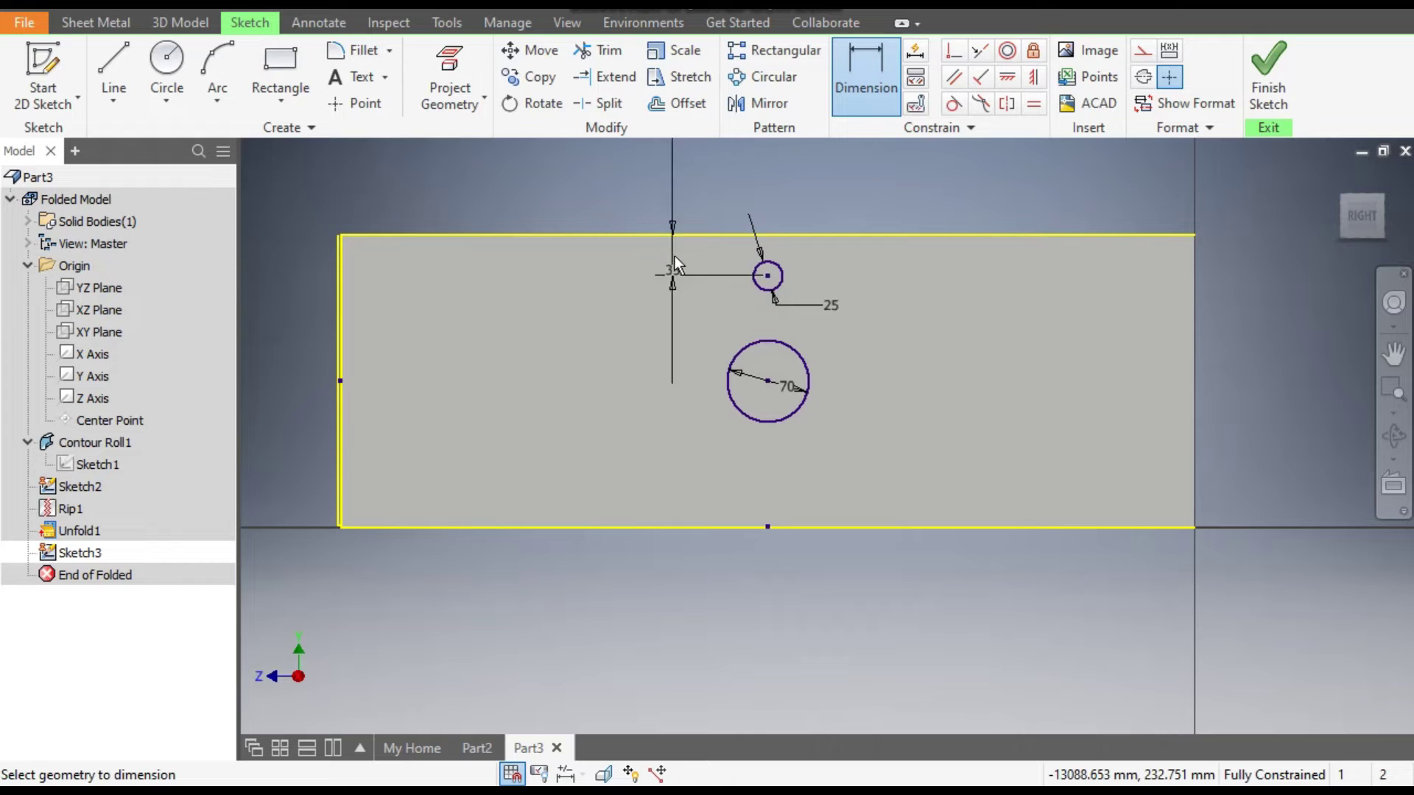
key(Escape)
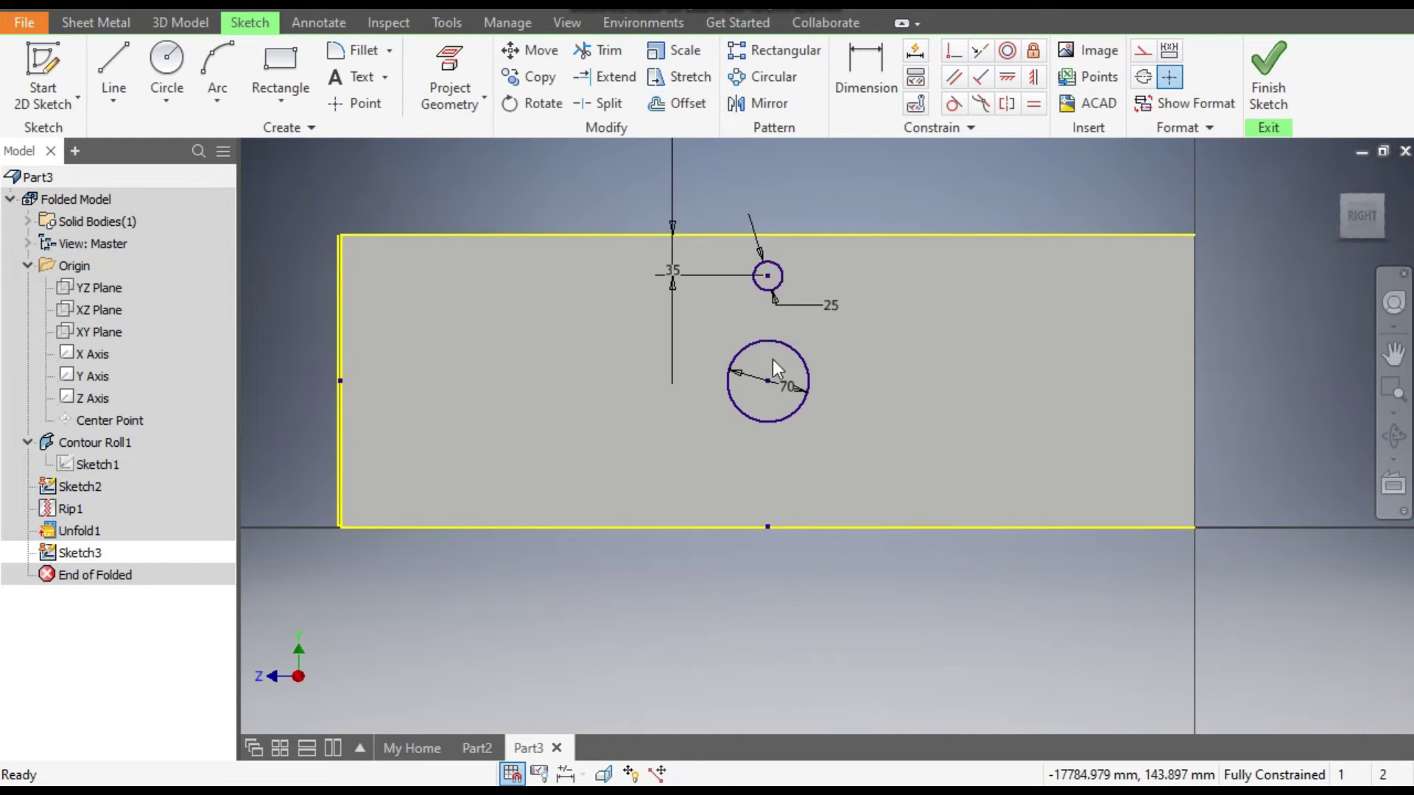
- Pattern the small circle along the top edge with 7 copies spaced 58 mm
click(780, 53)
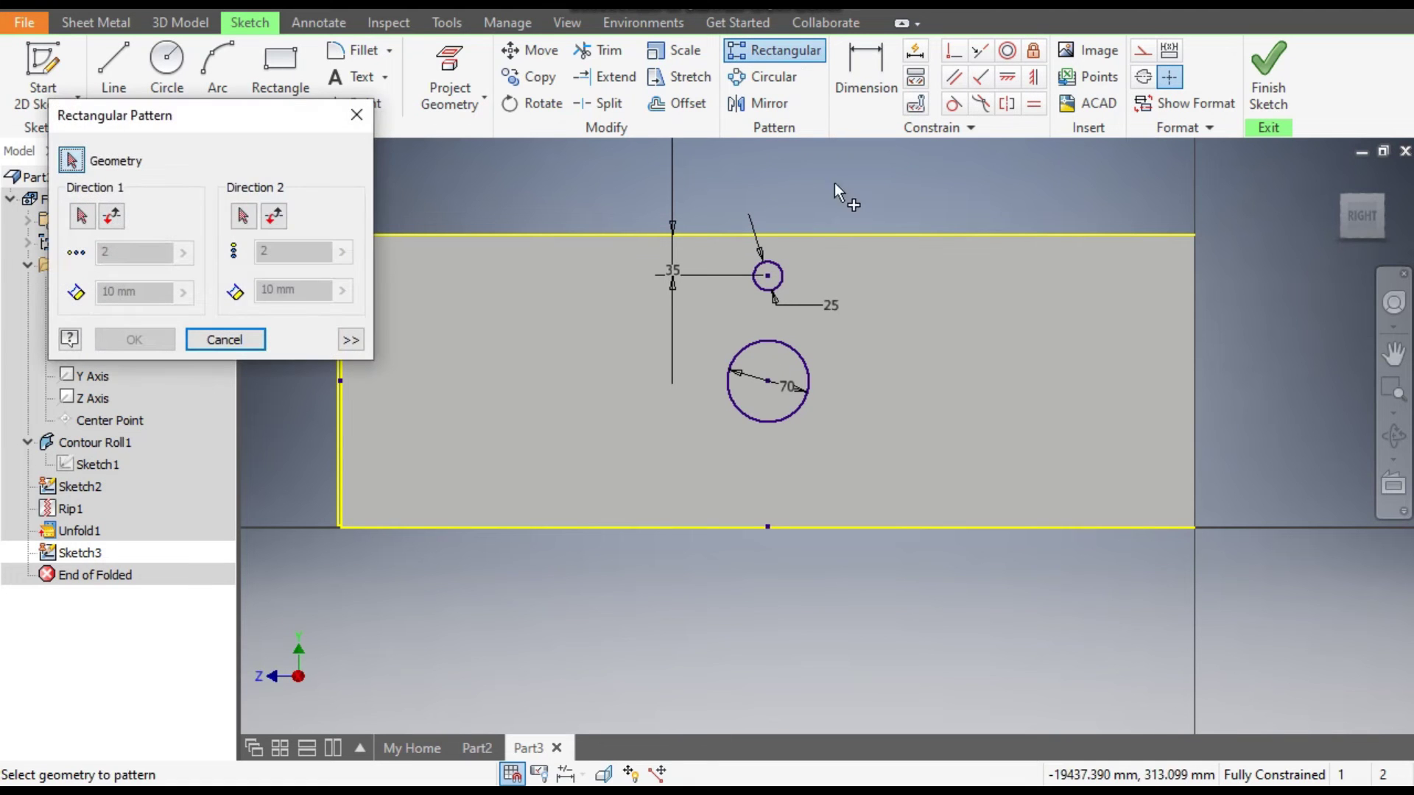
click(770, 274)
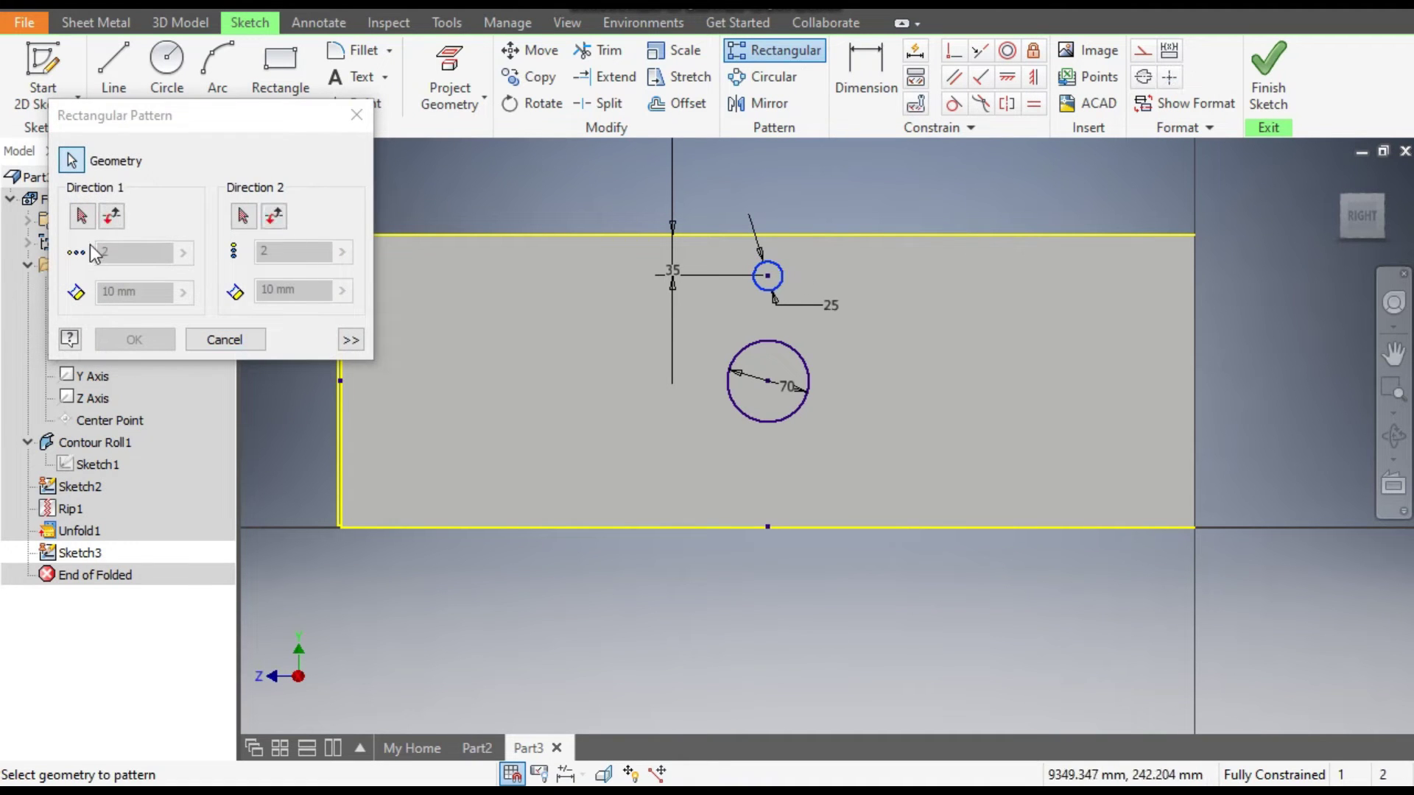
click(82, 215)
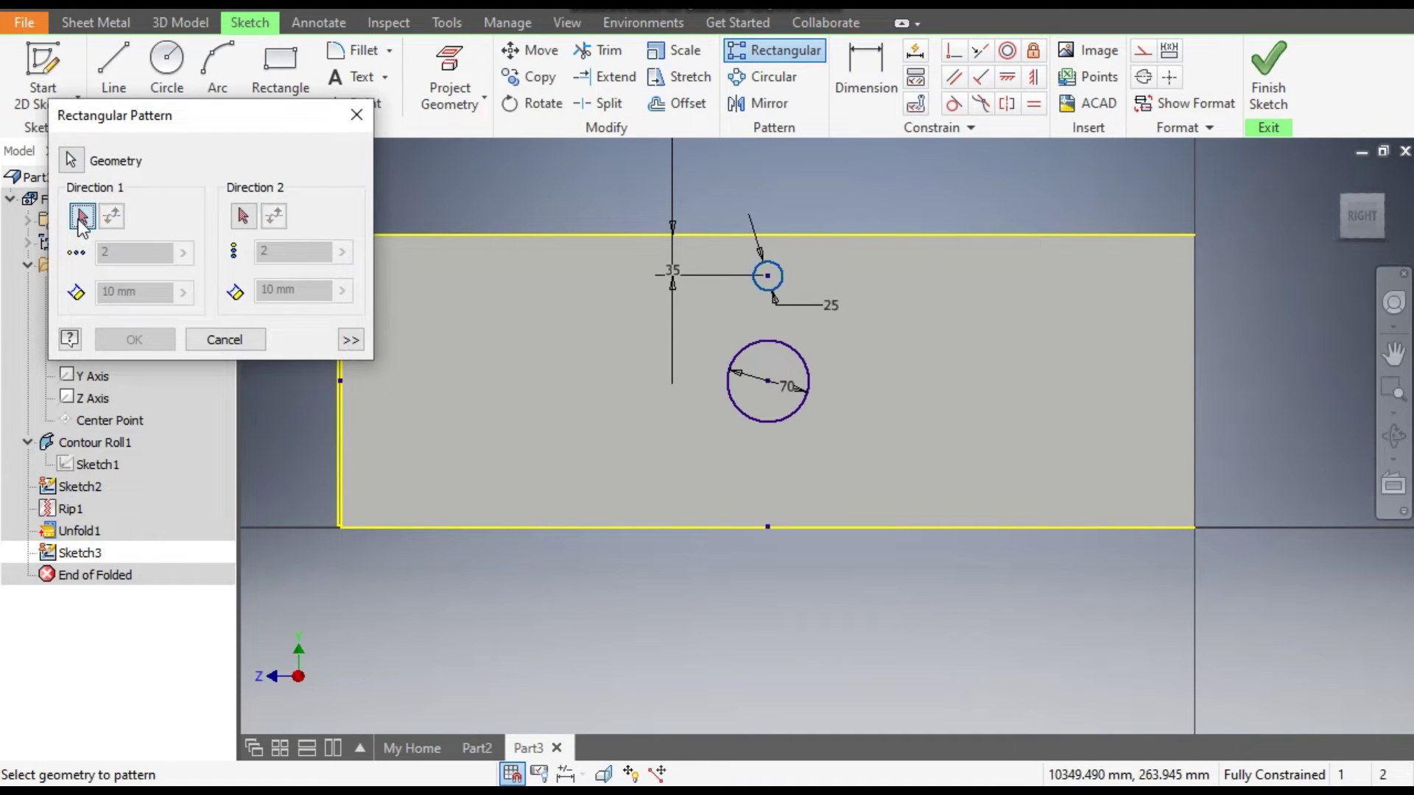
click(573, 233)
middle_drag(567, 277, 754, 293)
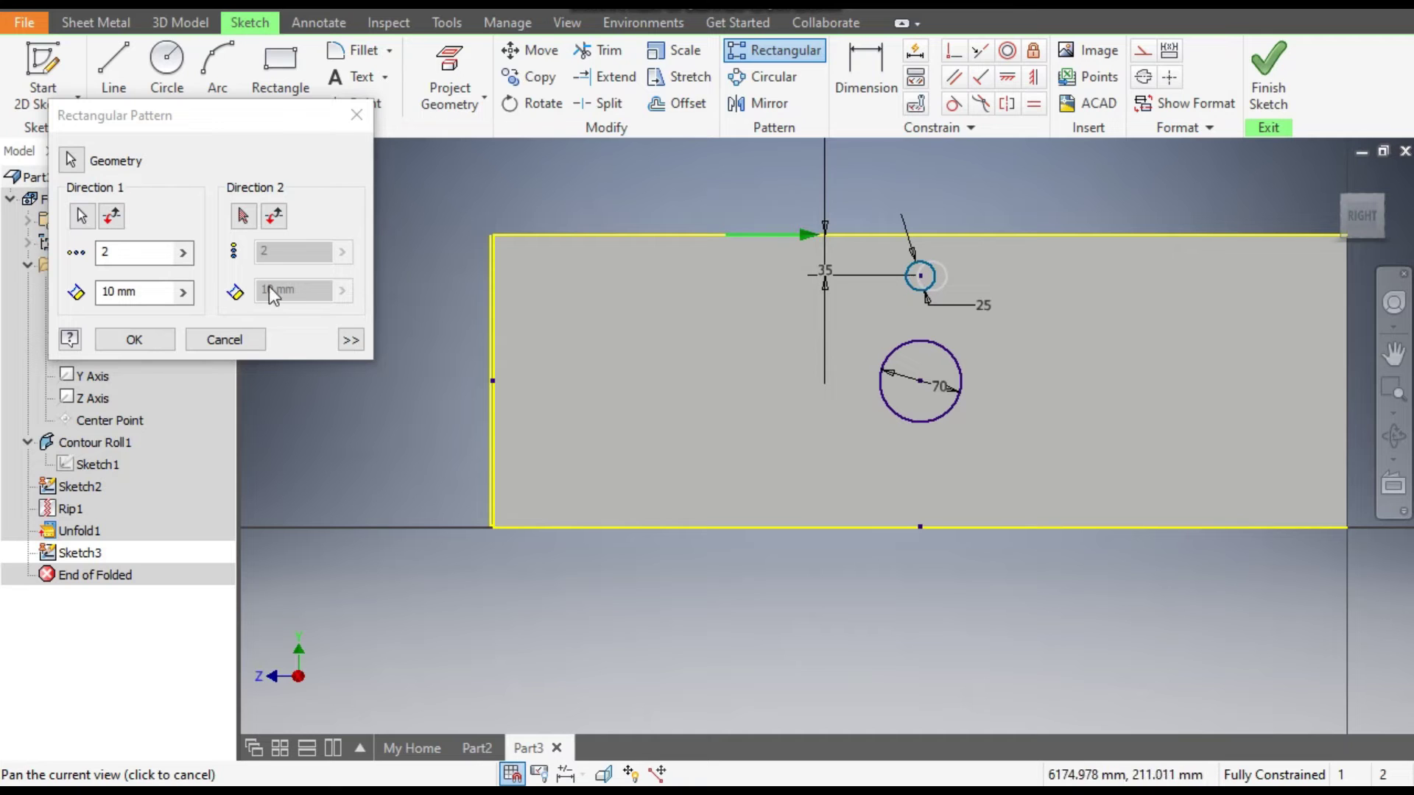
double_click(137, 253)
text(7)
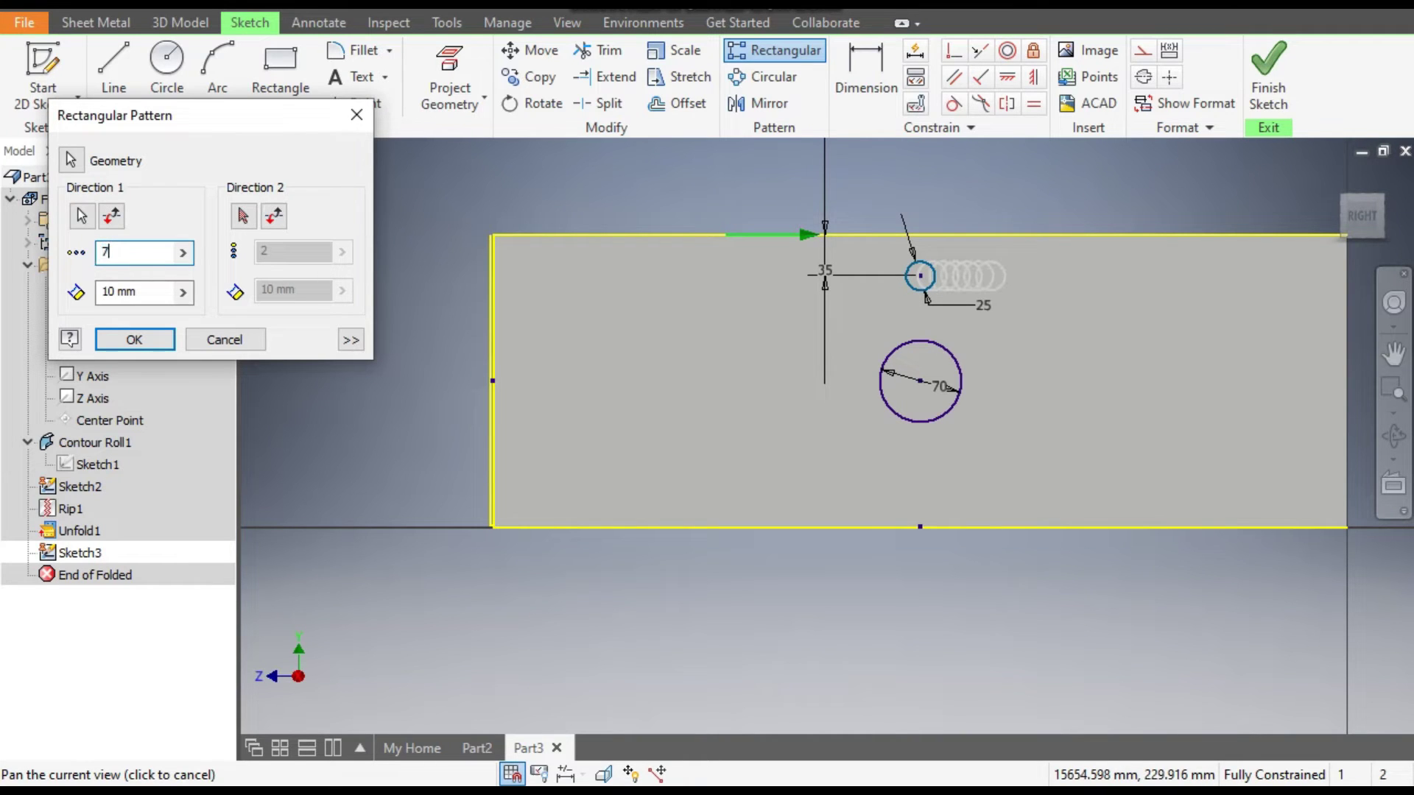
drag(139, 293, 98, 299)
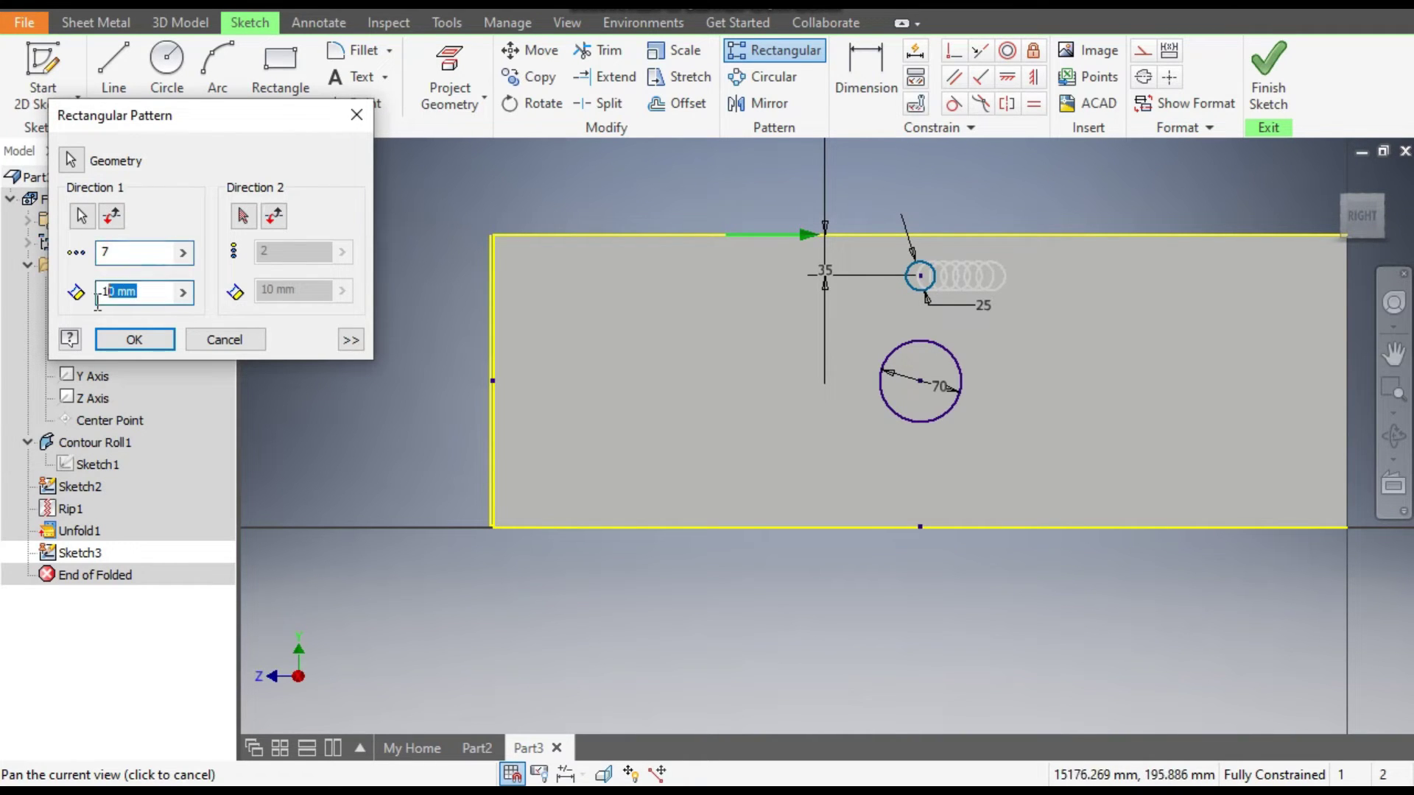
text(58)
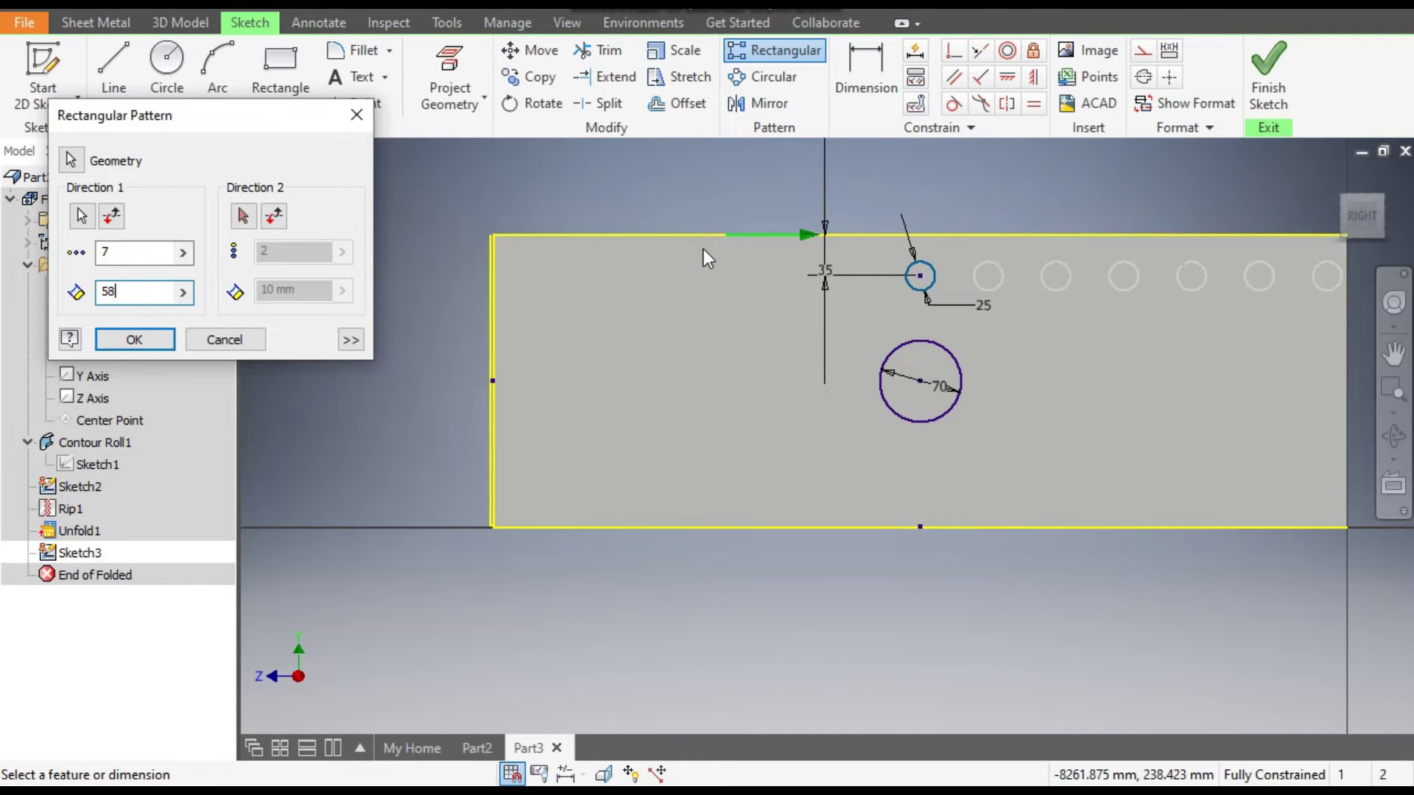
- Add a reversed second direction along the top edge with 7 copies at 58 mm, then accept
drag(1004, 253, 925, 258)
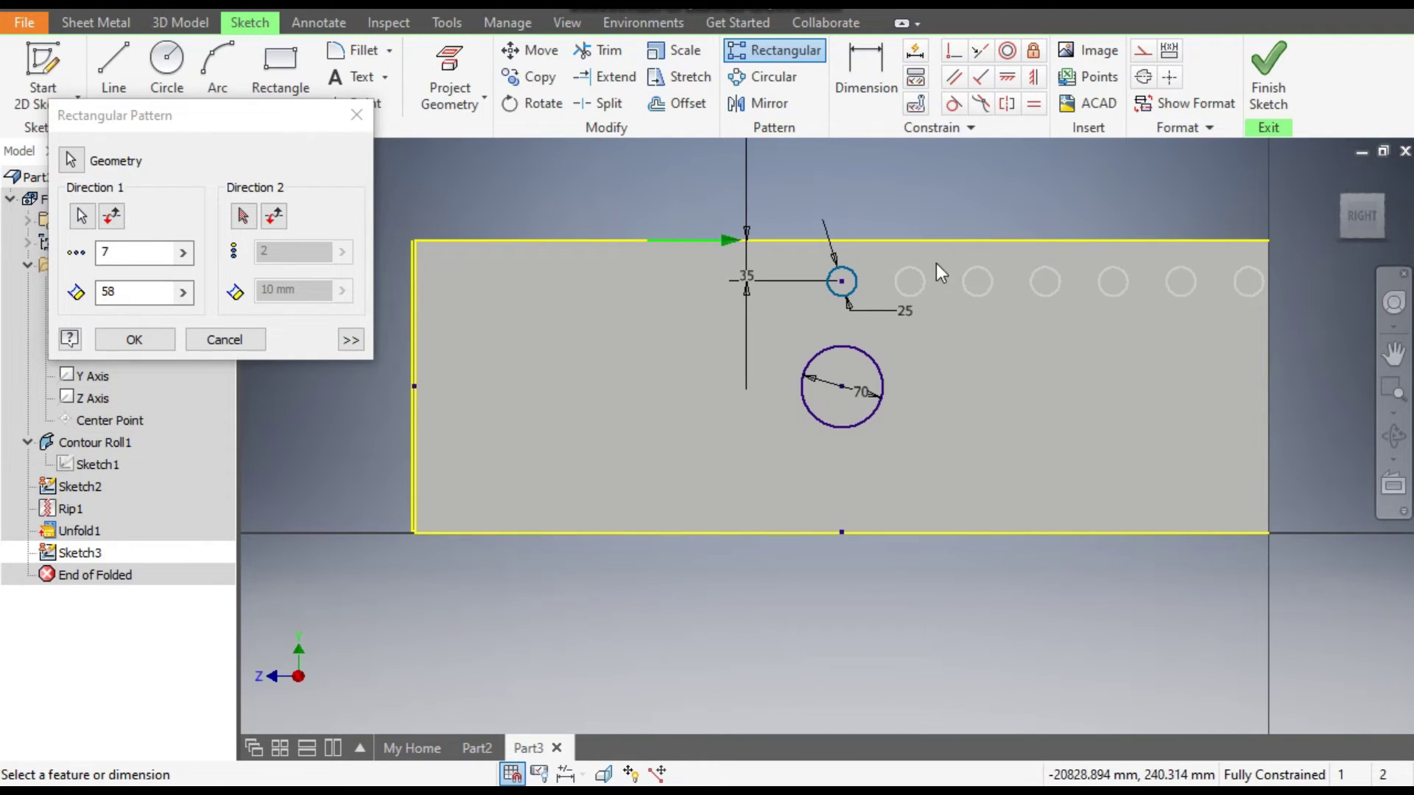
click(243, 216)
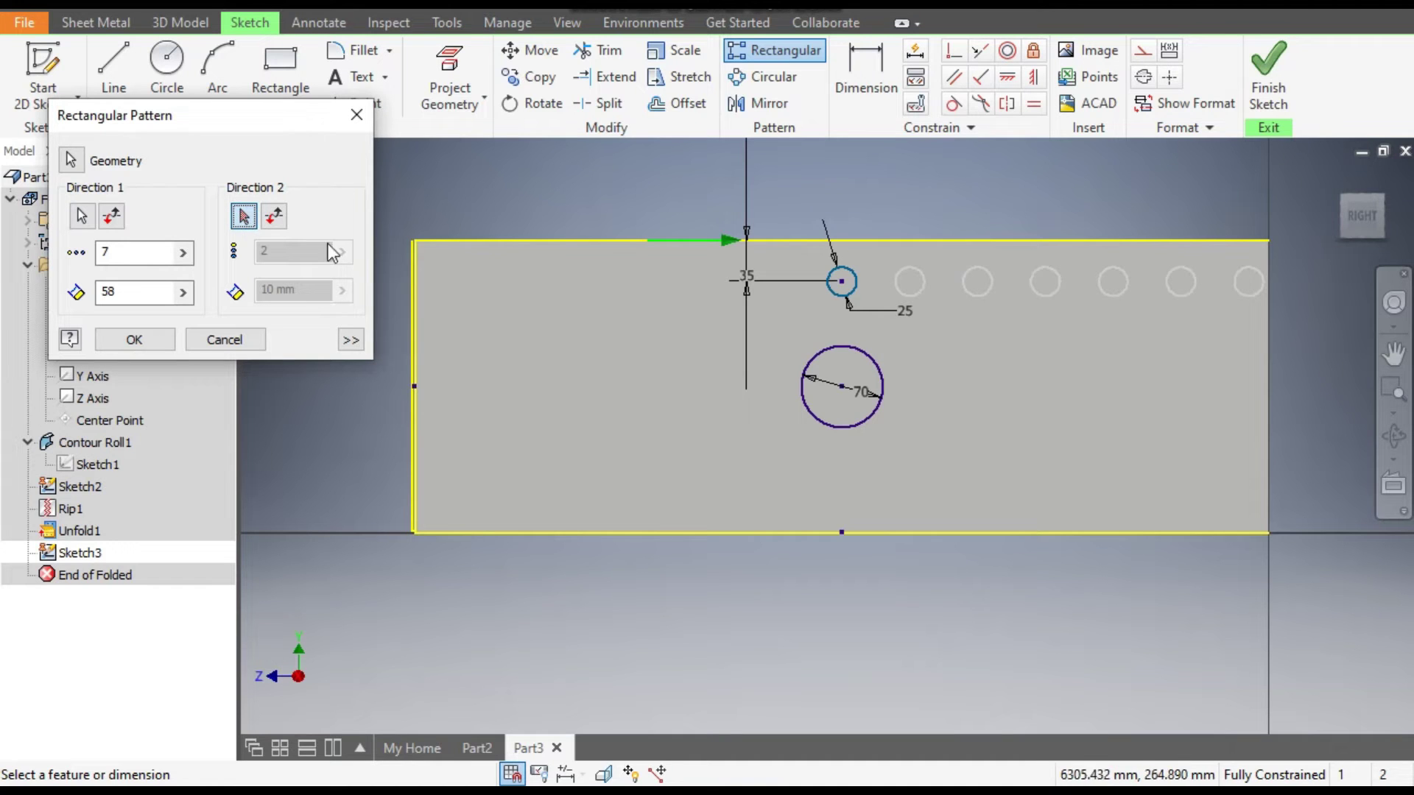
click(576, 239)
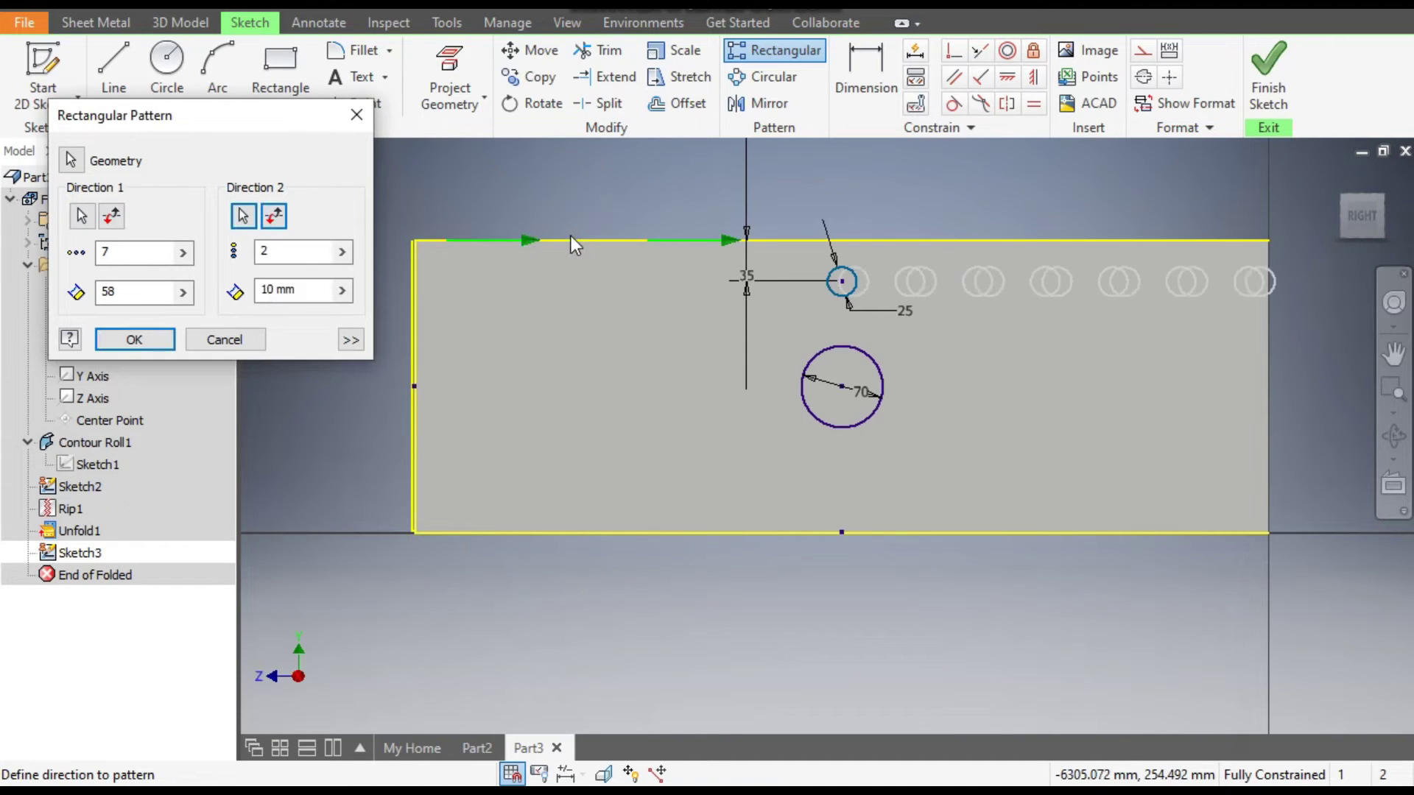
click(277, 219)
double_click(294, 251)
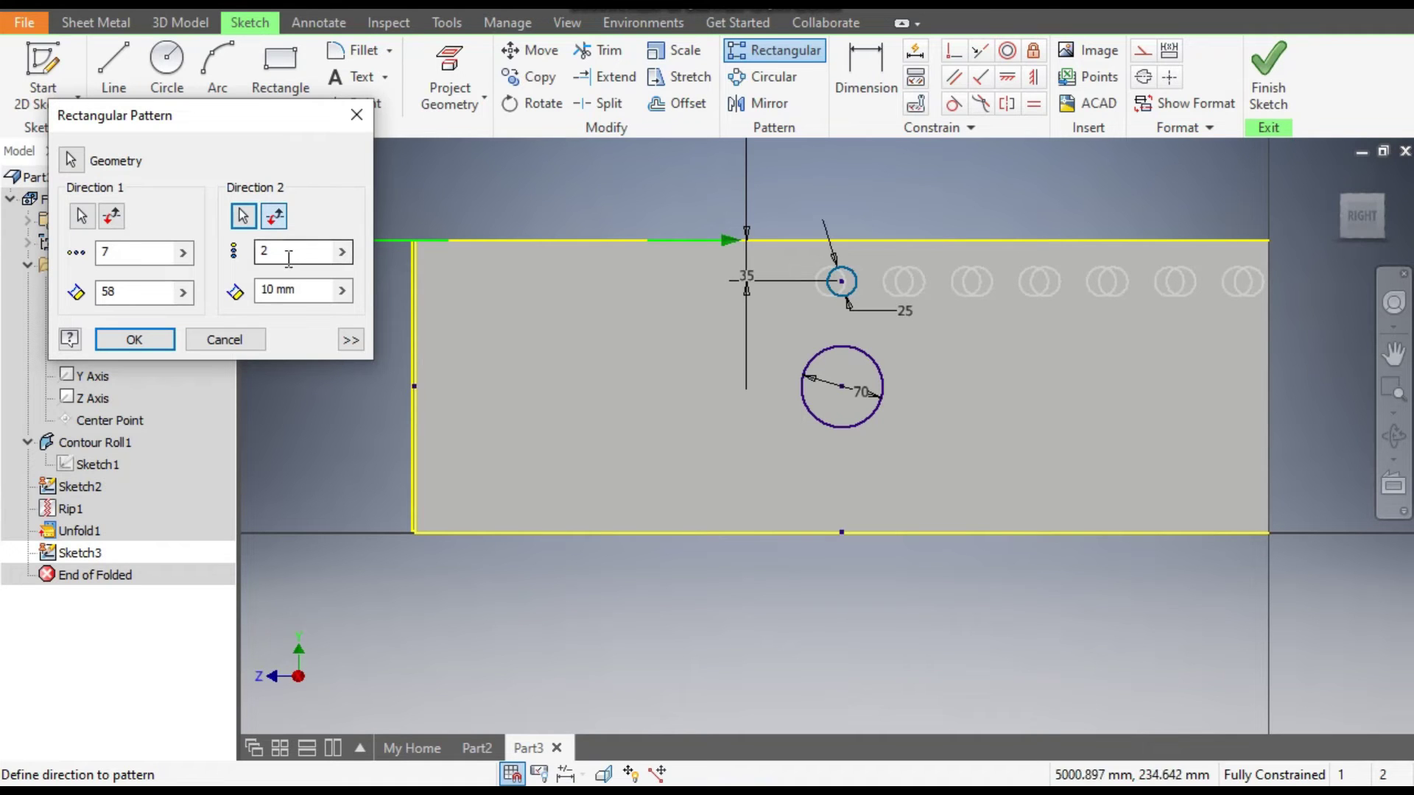
text(7)
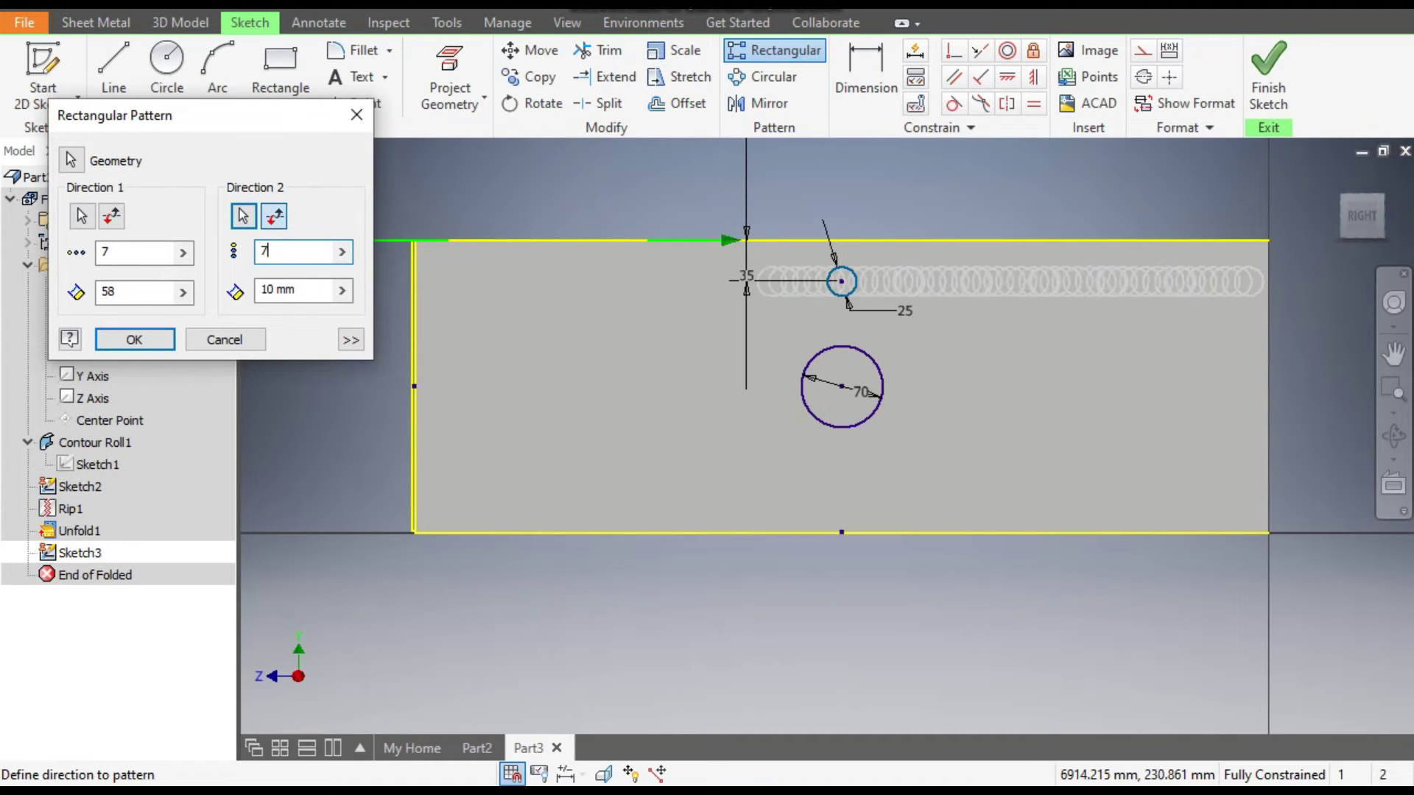
key(Tab)
text(58)
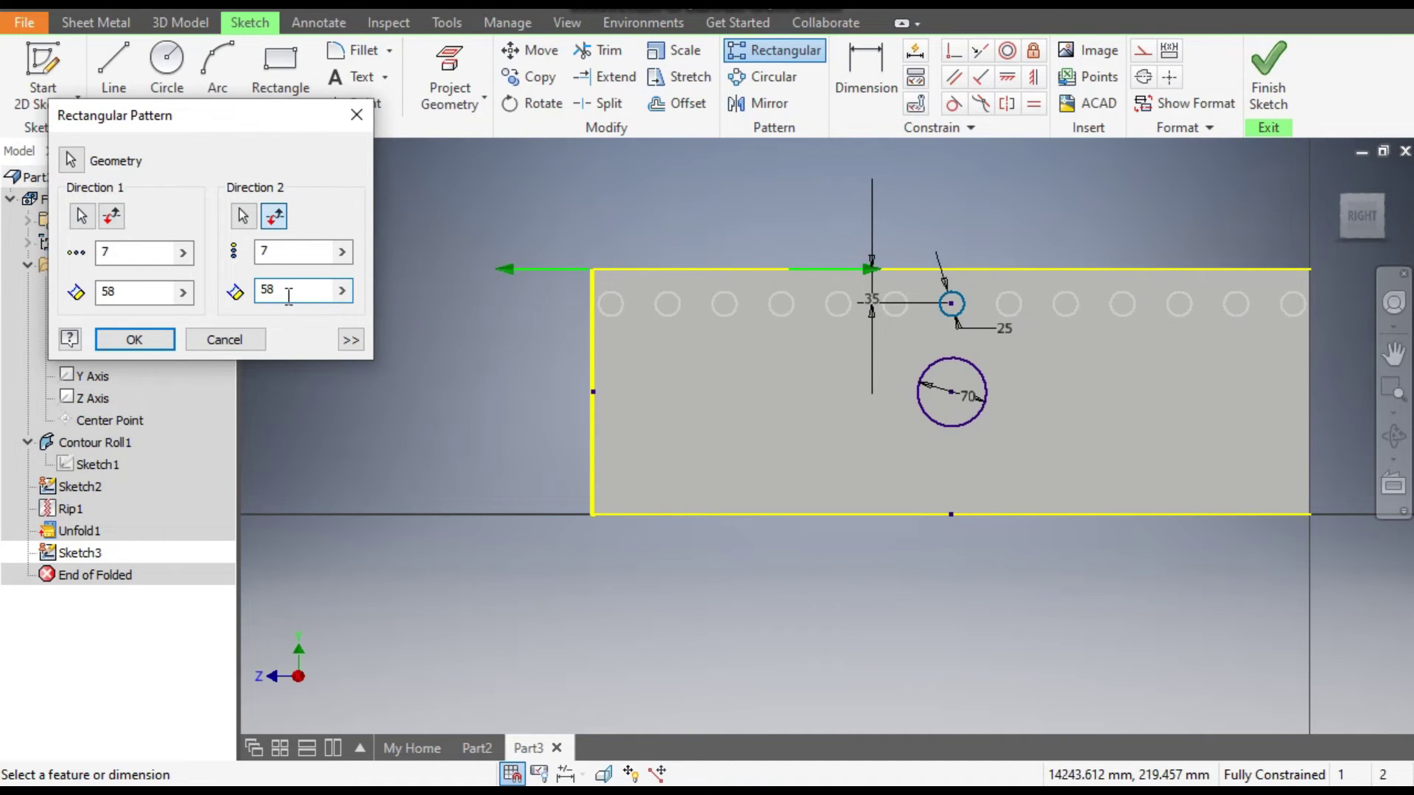
click(140, 343)
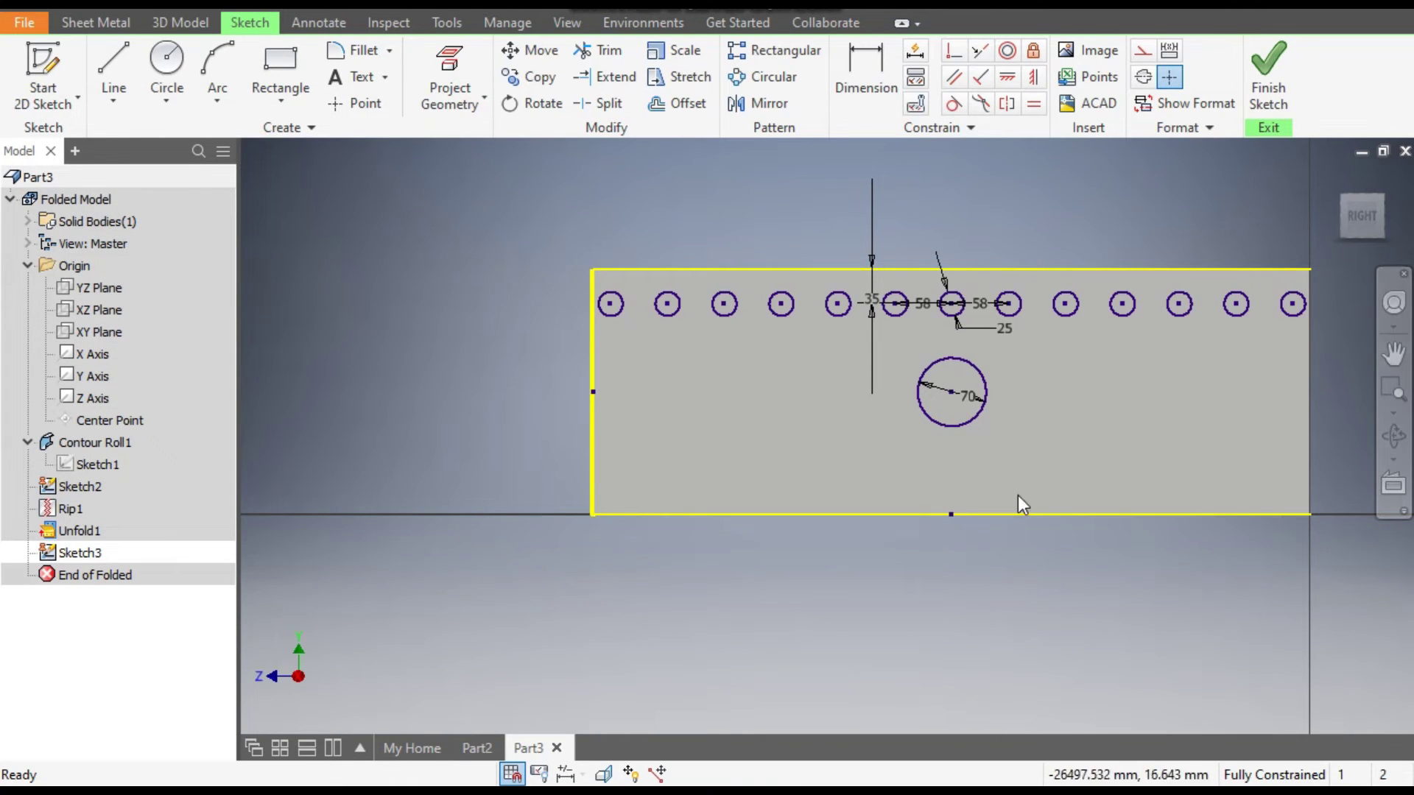
- Draw a line from the left to the right edge through the large circle's centre, set as construction
click(118, 59)
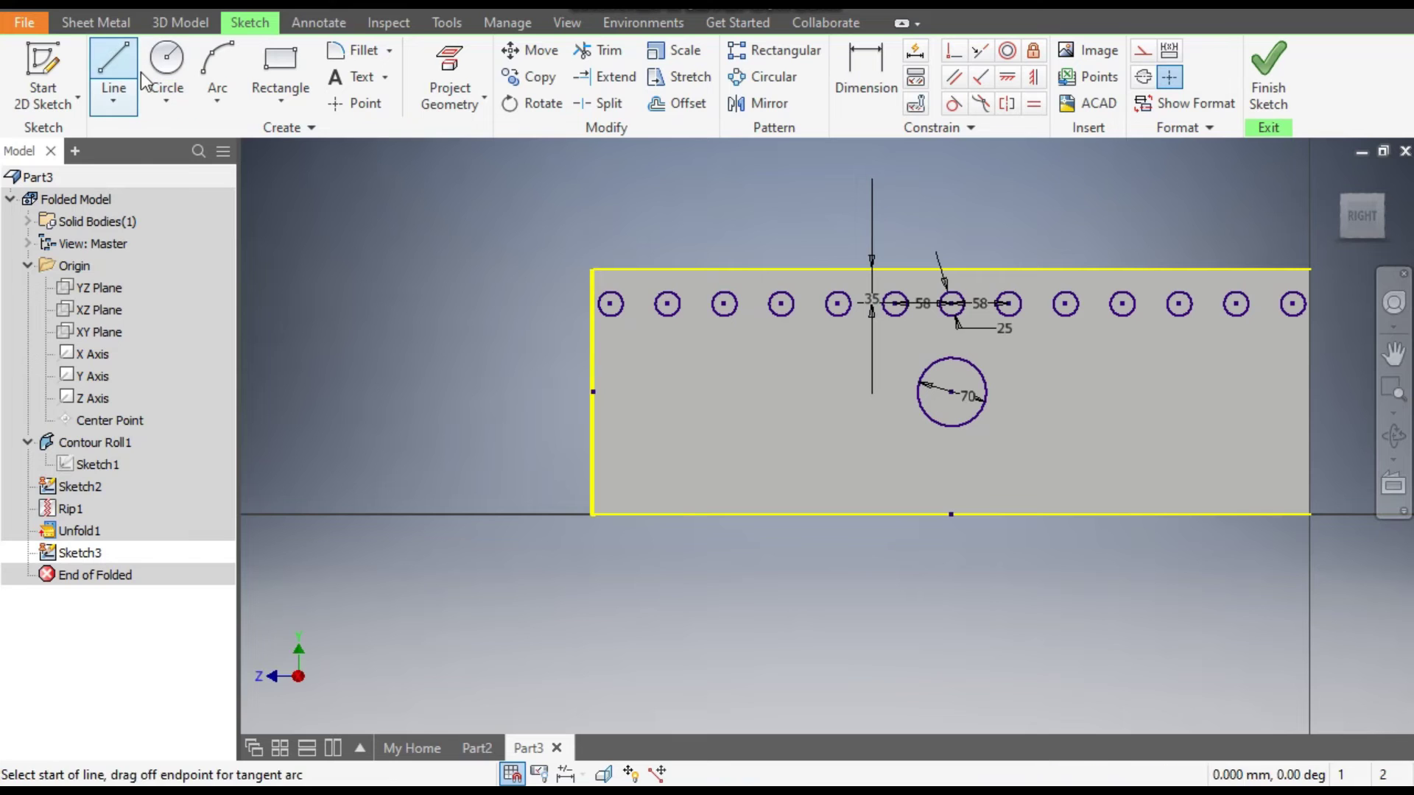
click(593, 392)
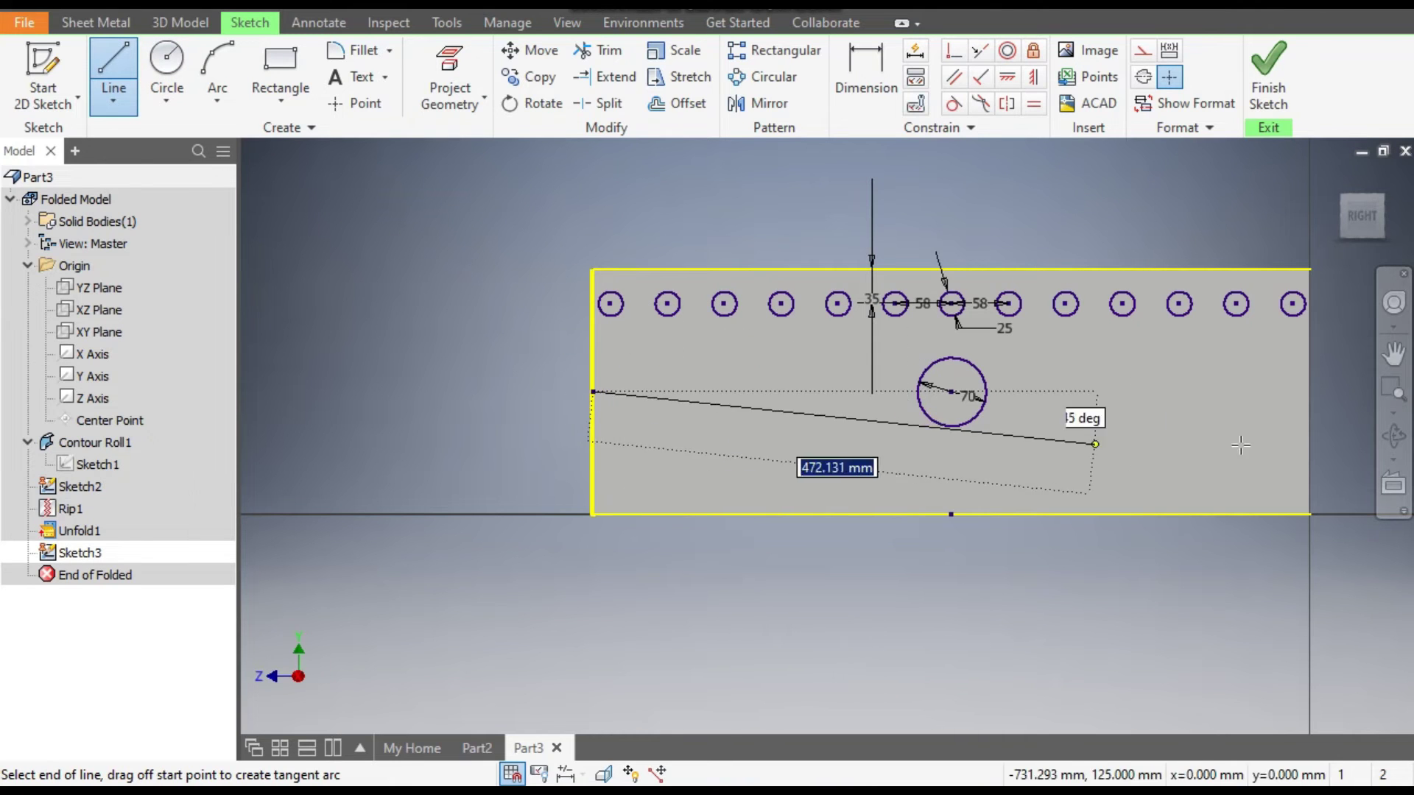
click(1311, 391)
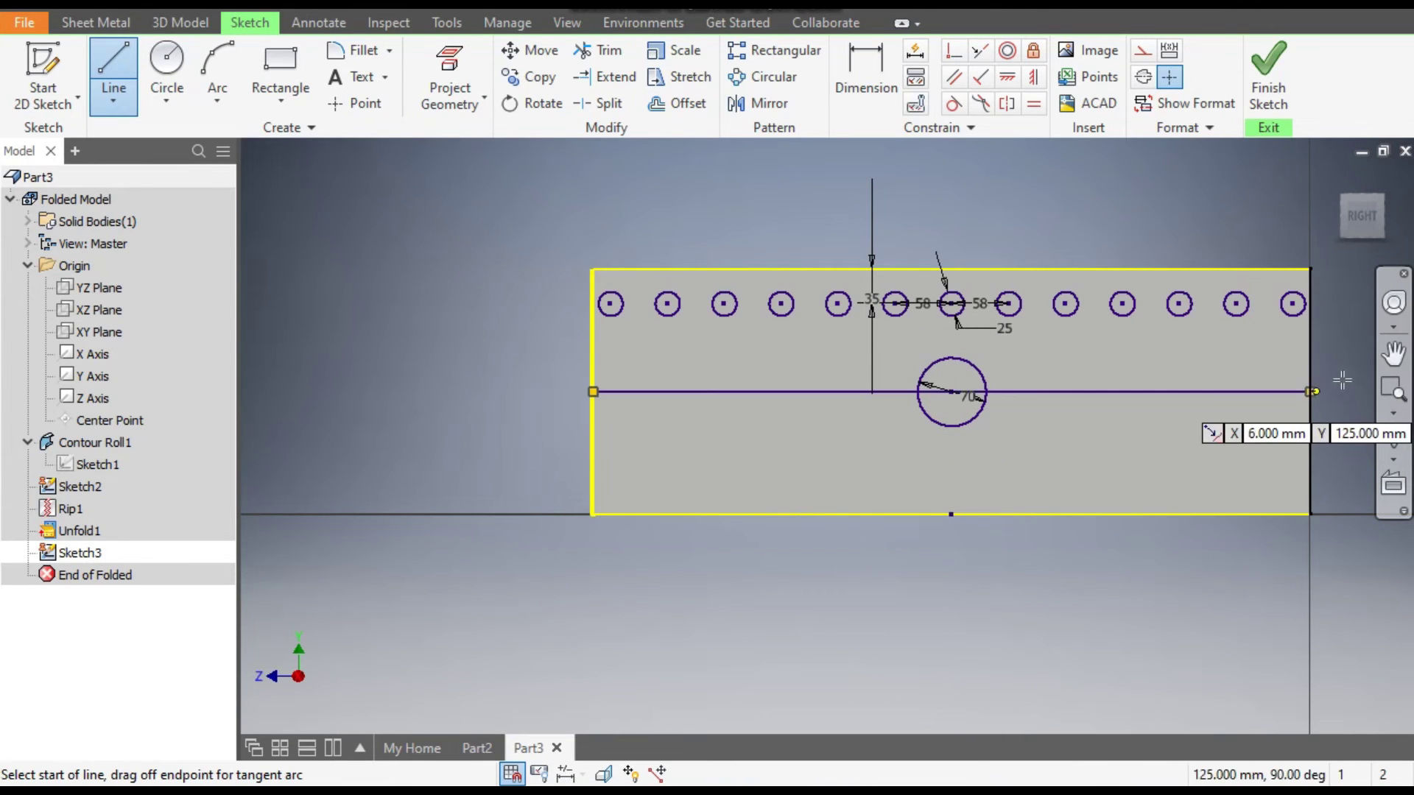
key(Escape)
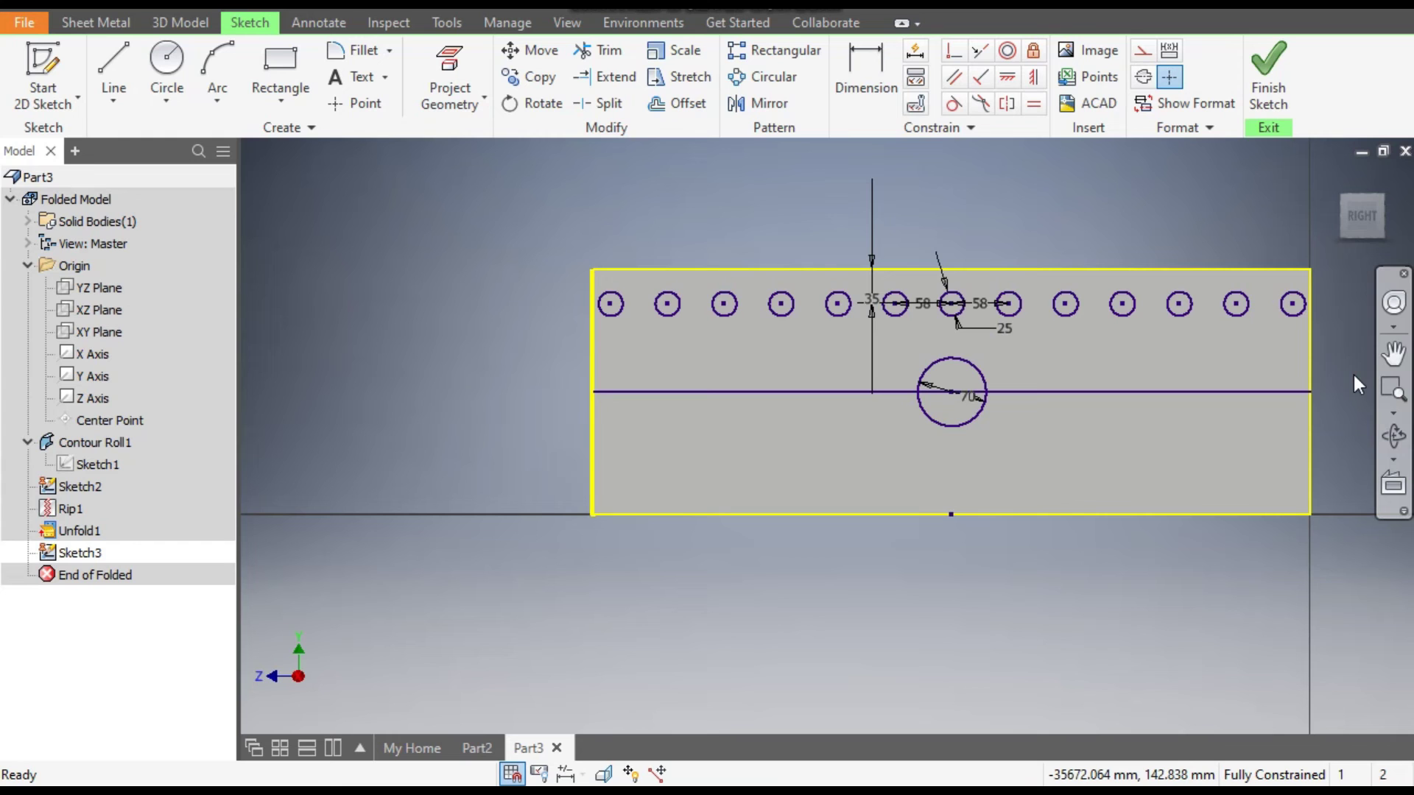
click(1141, 393)
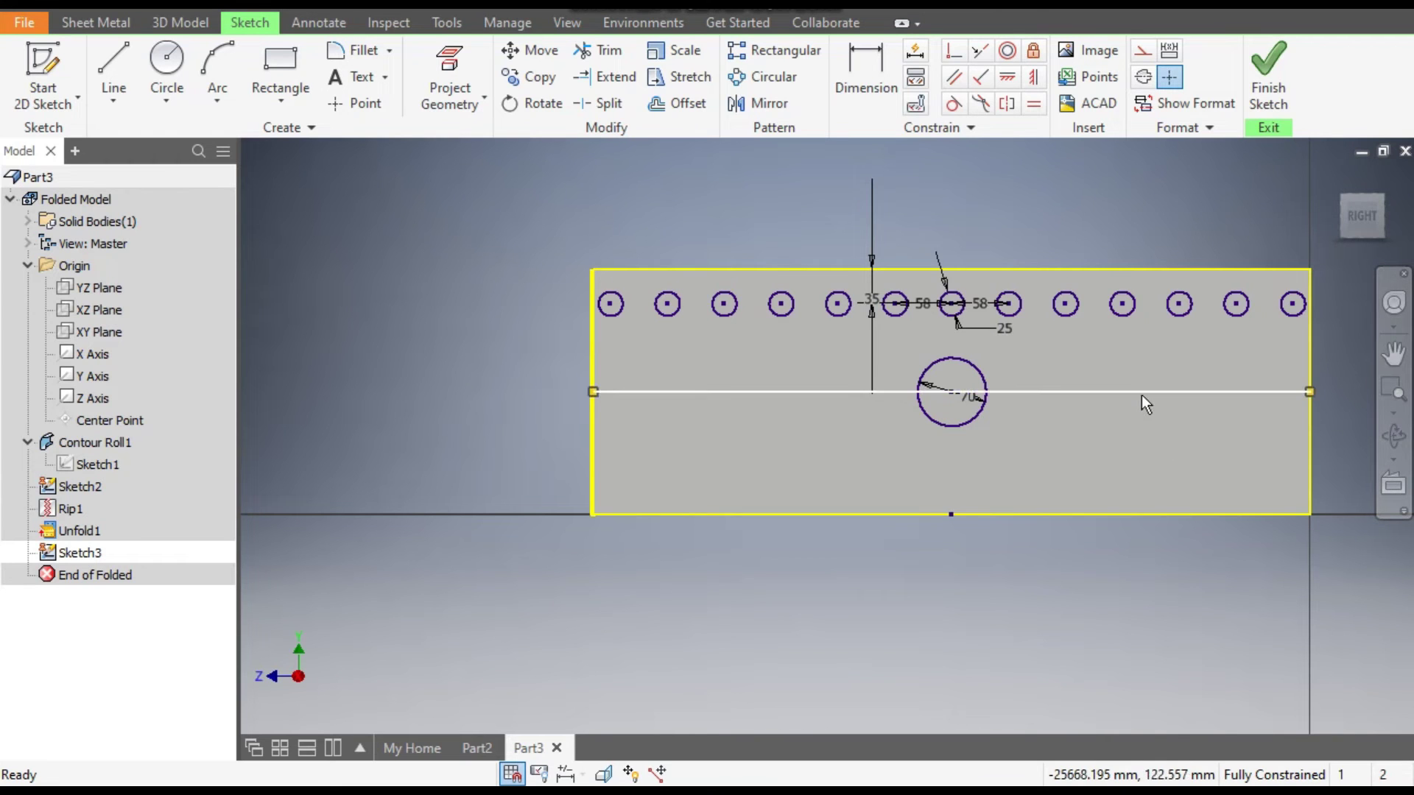
click(1141, 53)
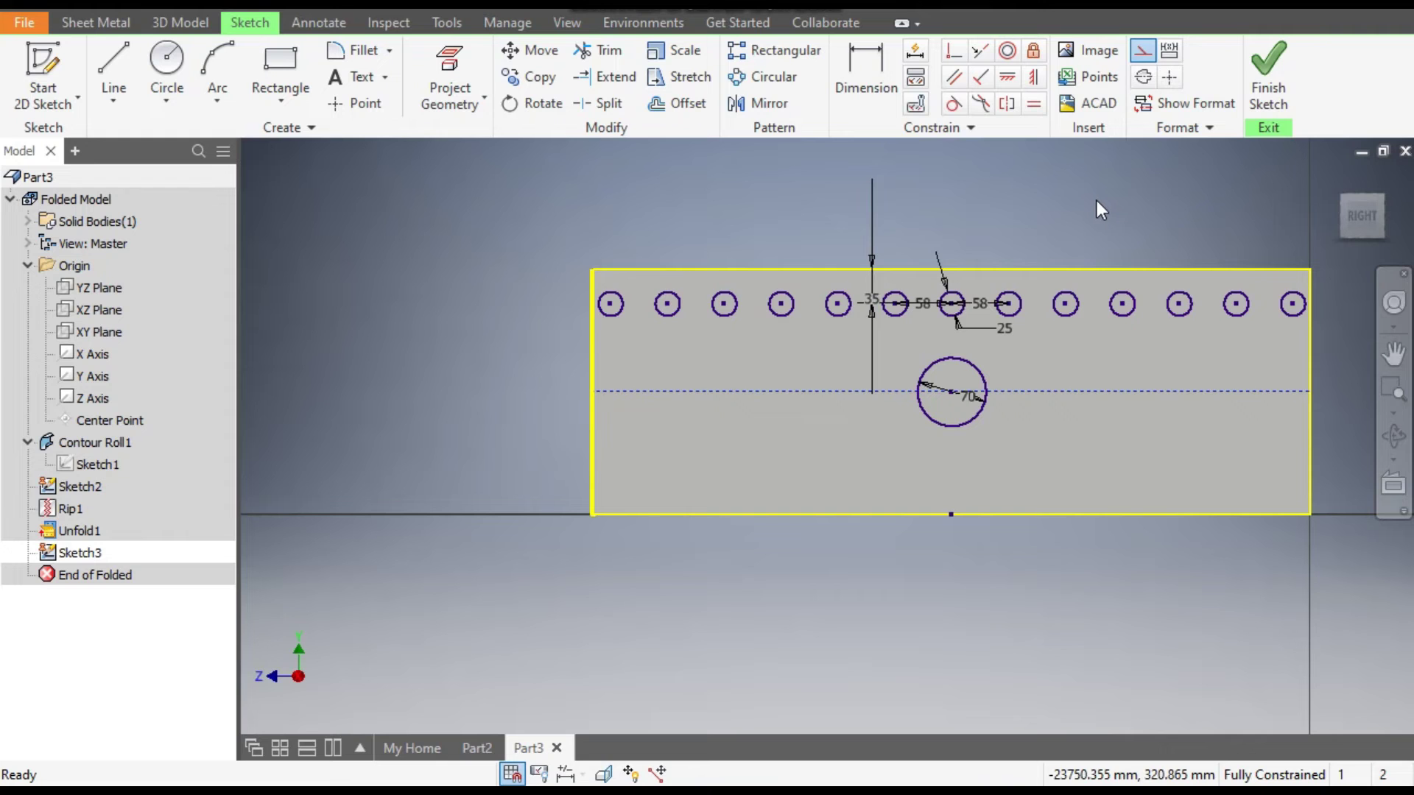
- Mirror the 13 small circles across the horizontal construction line to the bottom edge
click(758, 103)
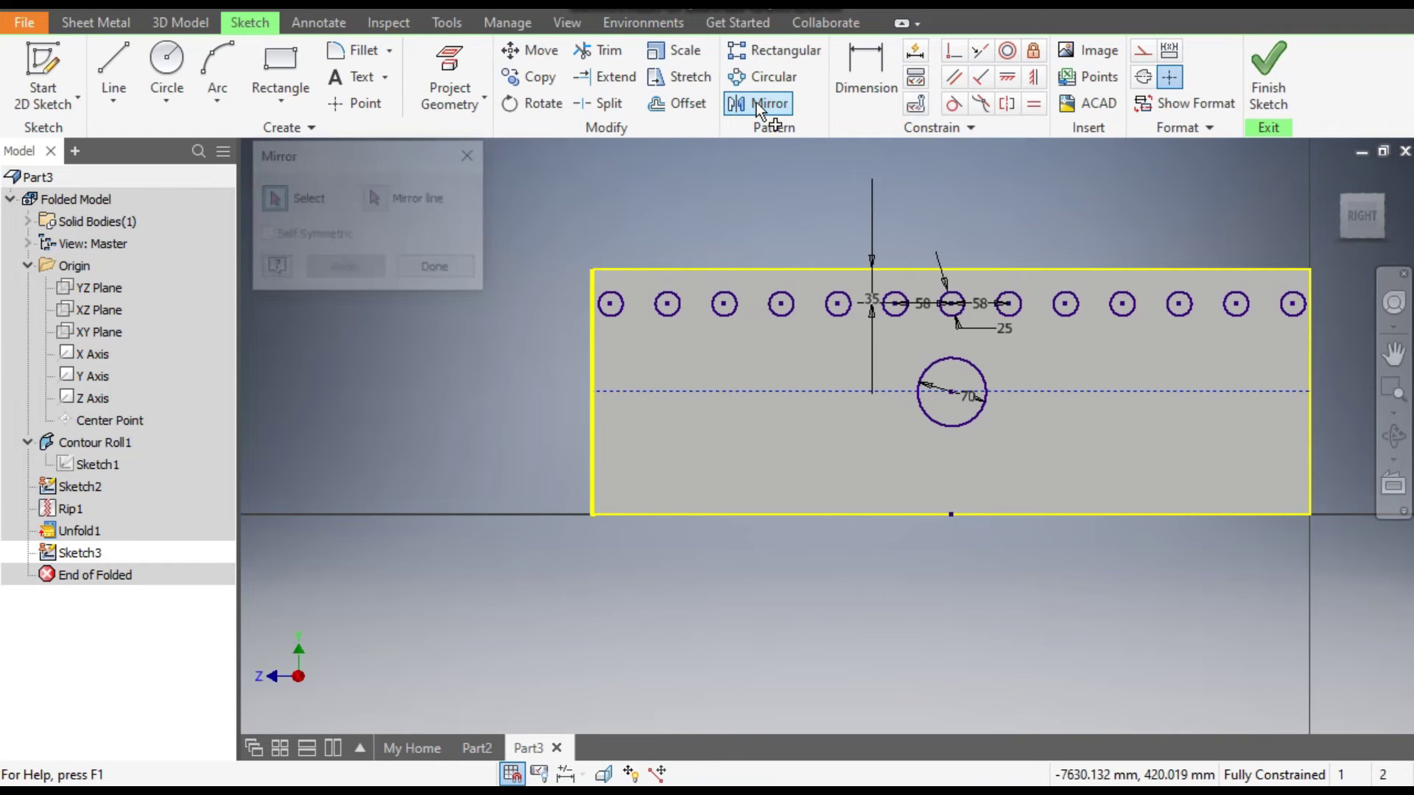
drag(1295, 275, 626, 338)
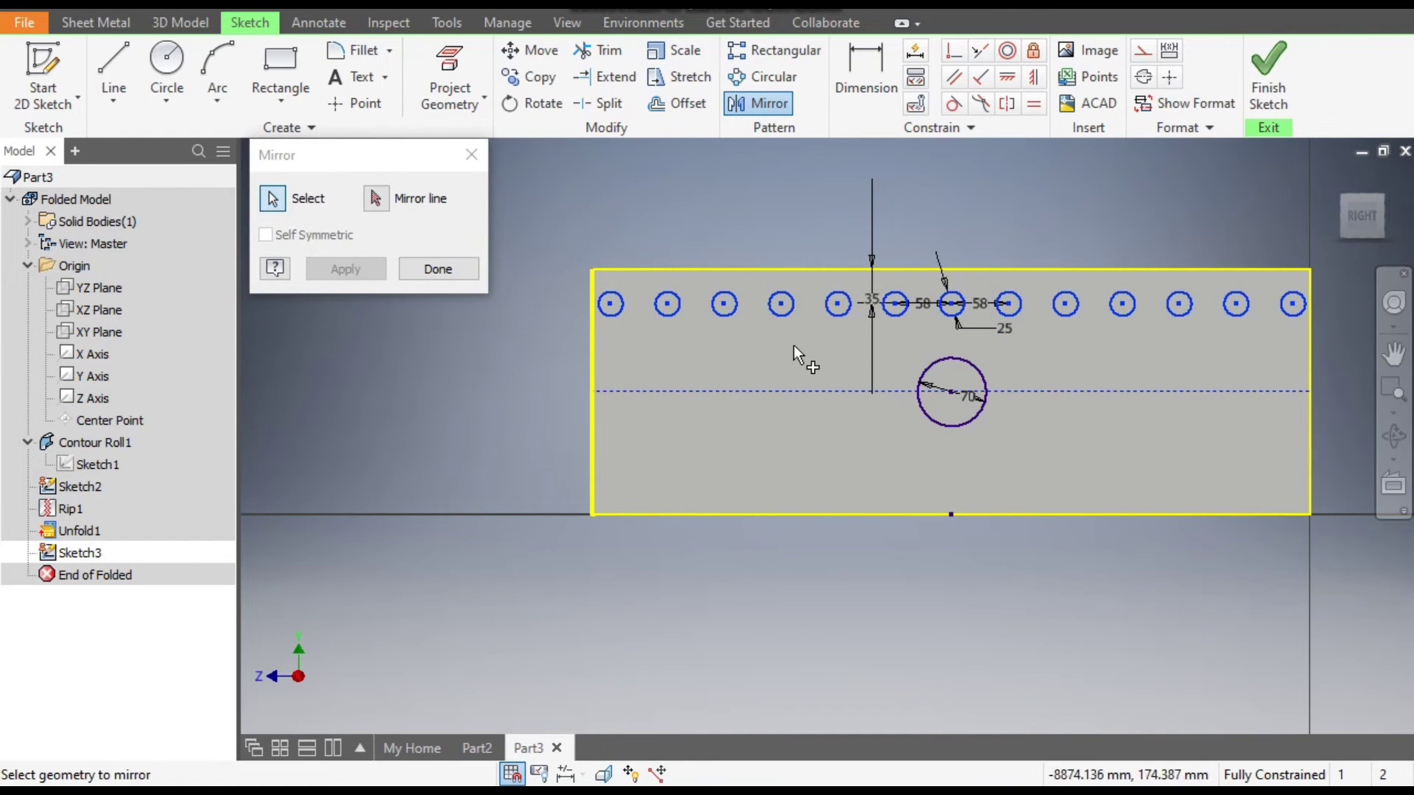
click(381, 204)
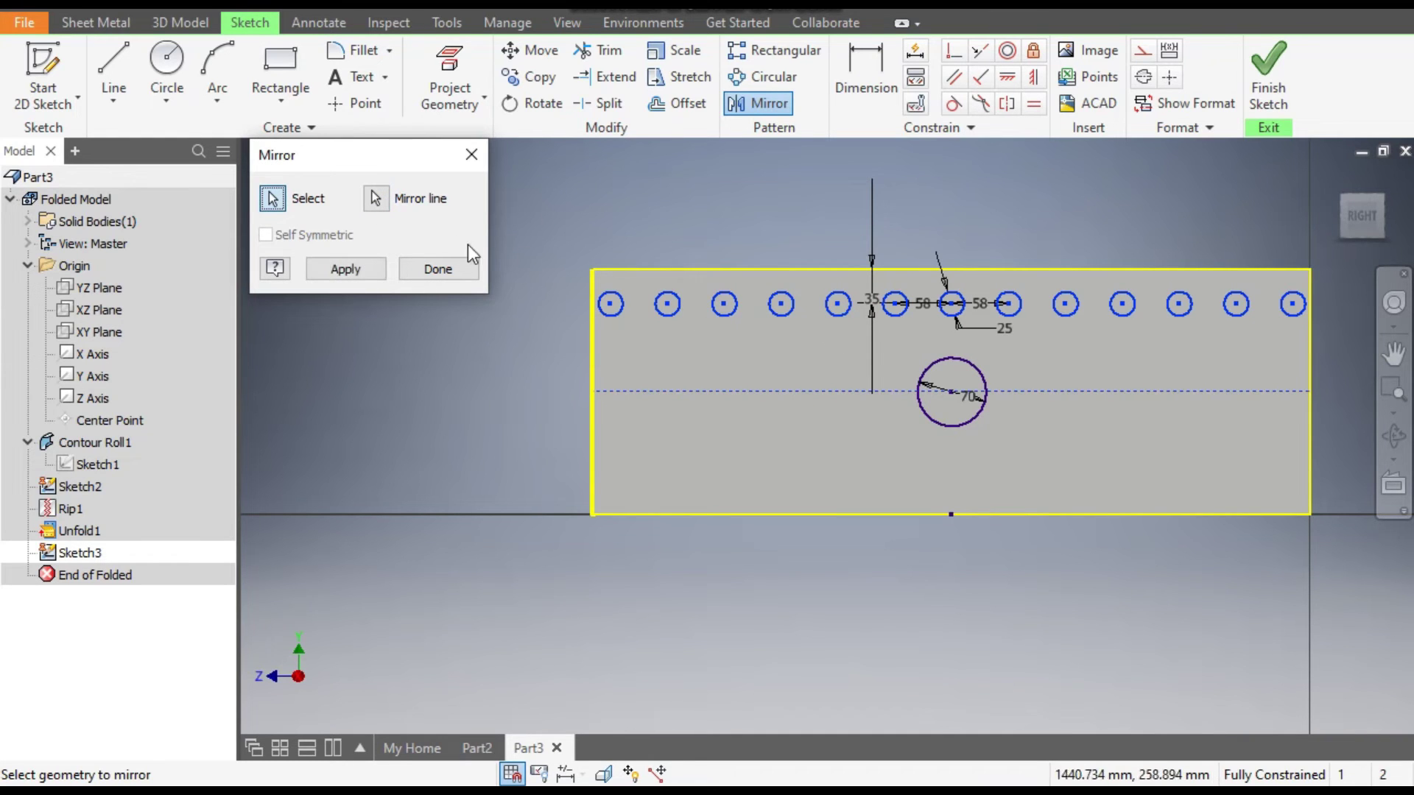
click(369, 268)
click(438, 270)
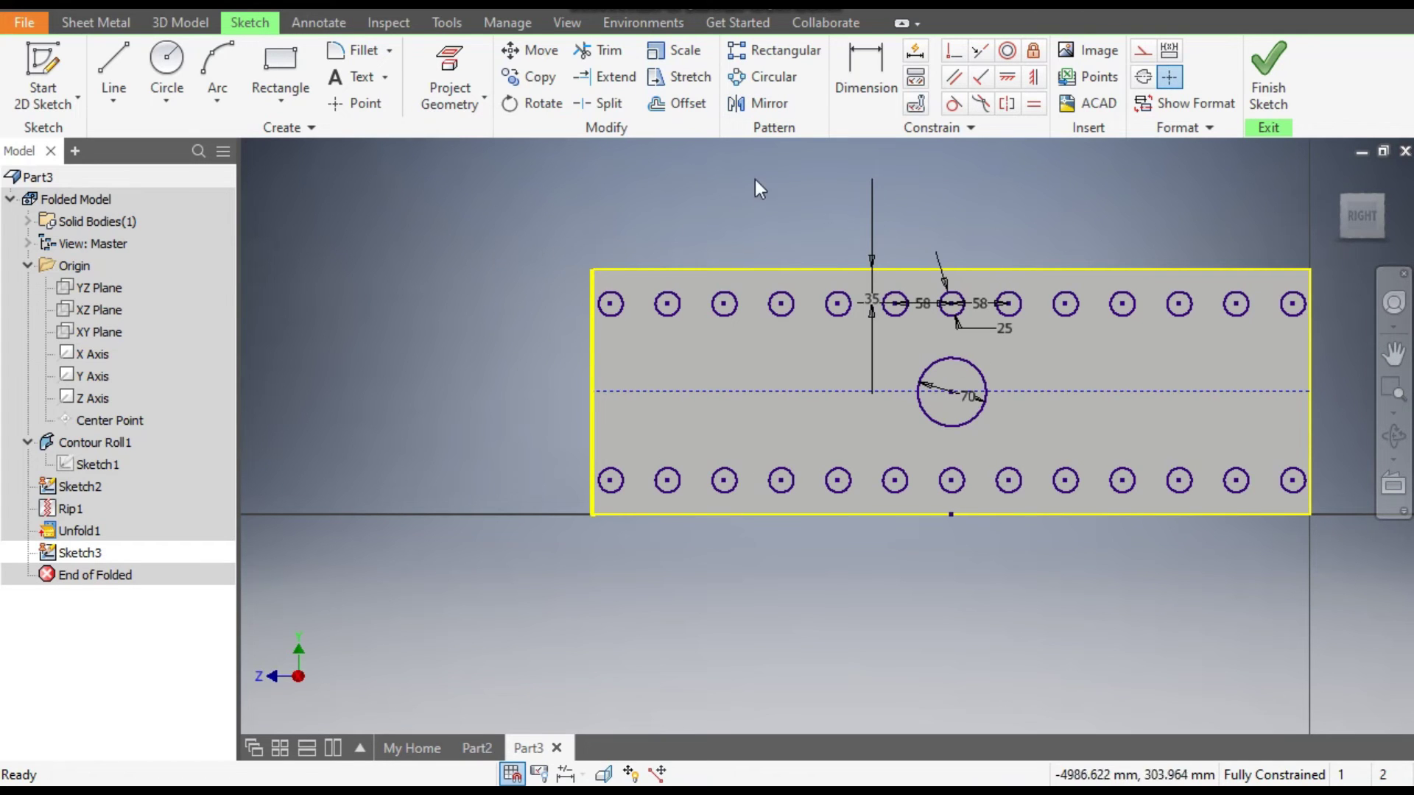
- Pattern the large circle along the centerline with 3 copies spaced 153 mm
click(783, 52)
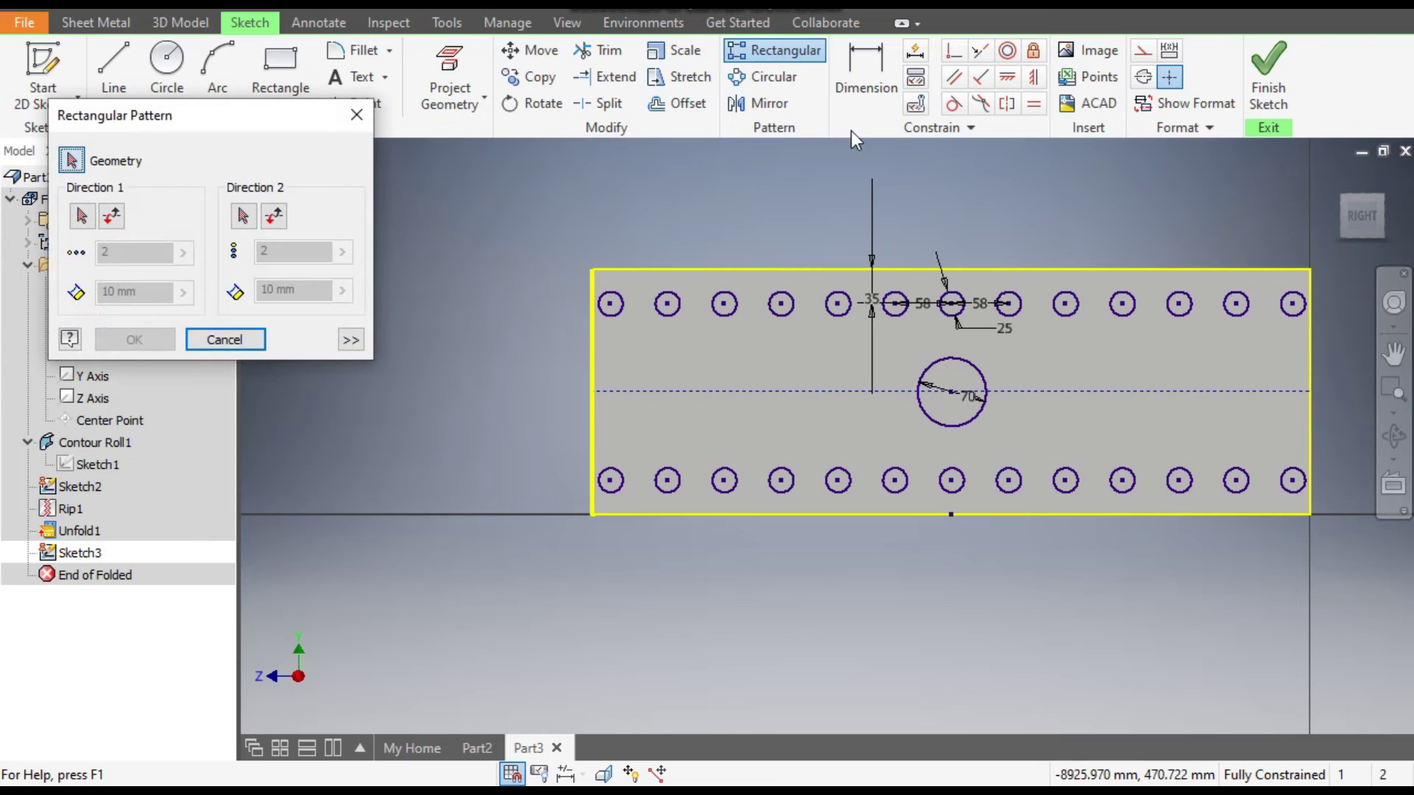
click(963, 358)
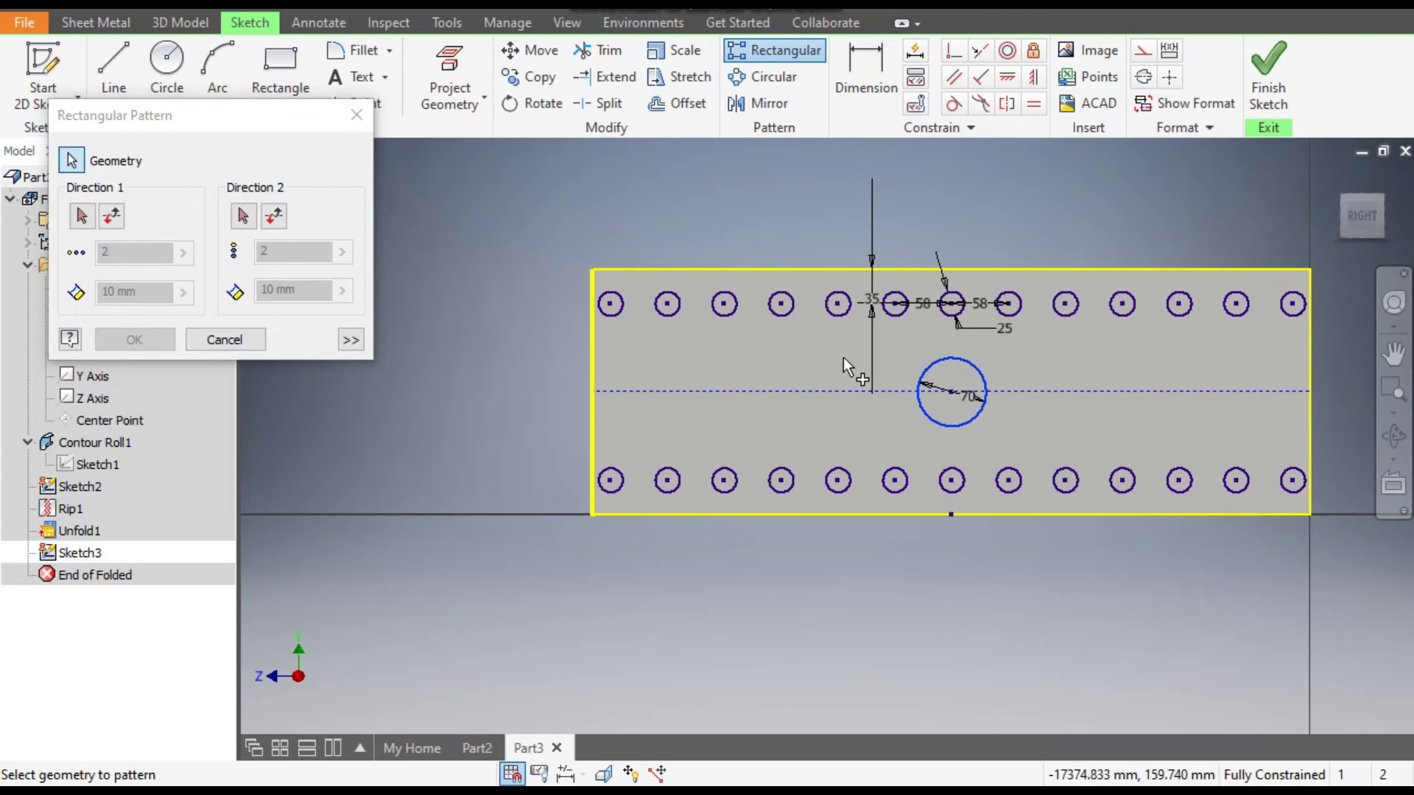
click(82, 217)
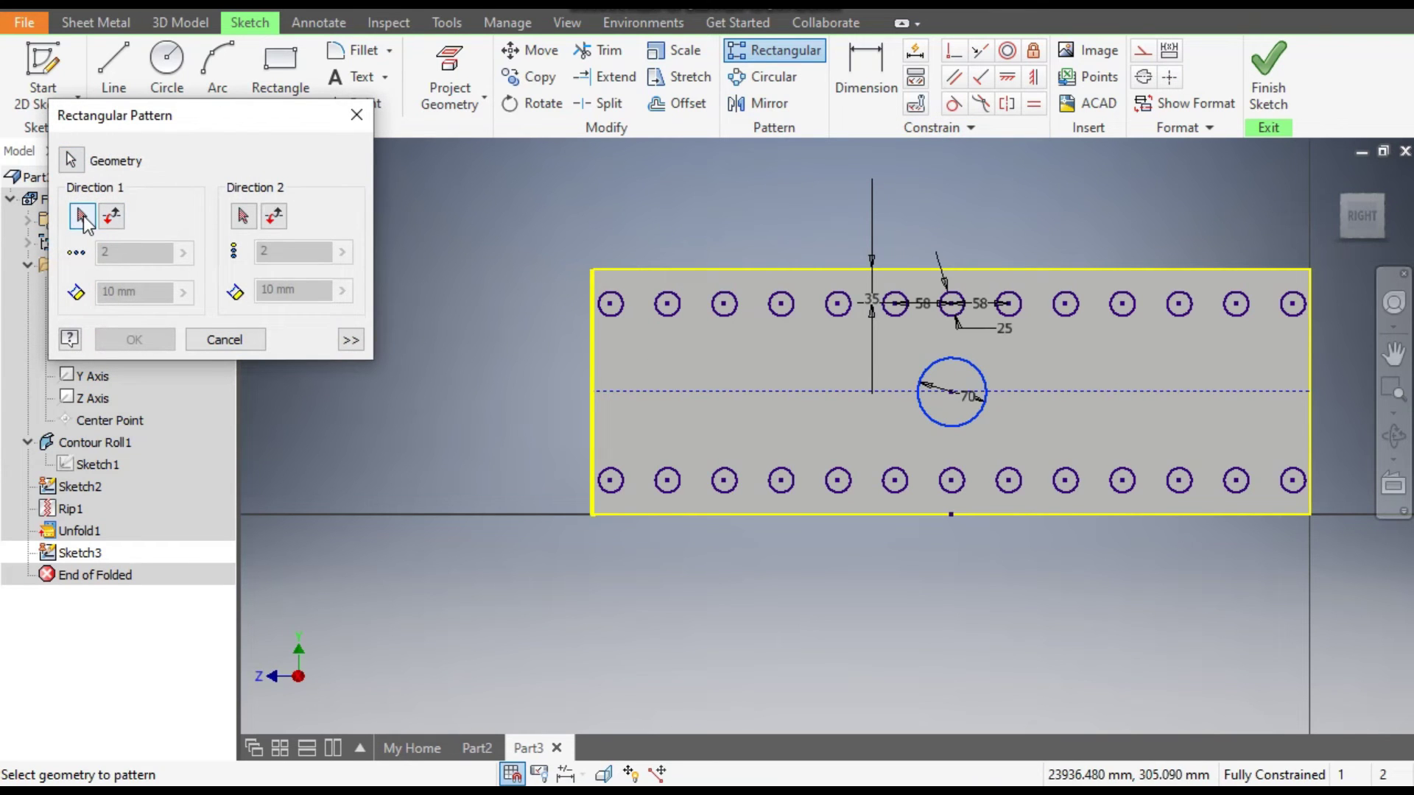
click(761, 390)
double_click(107, 252)
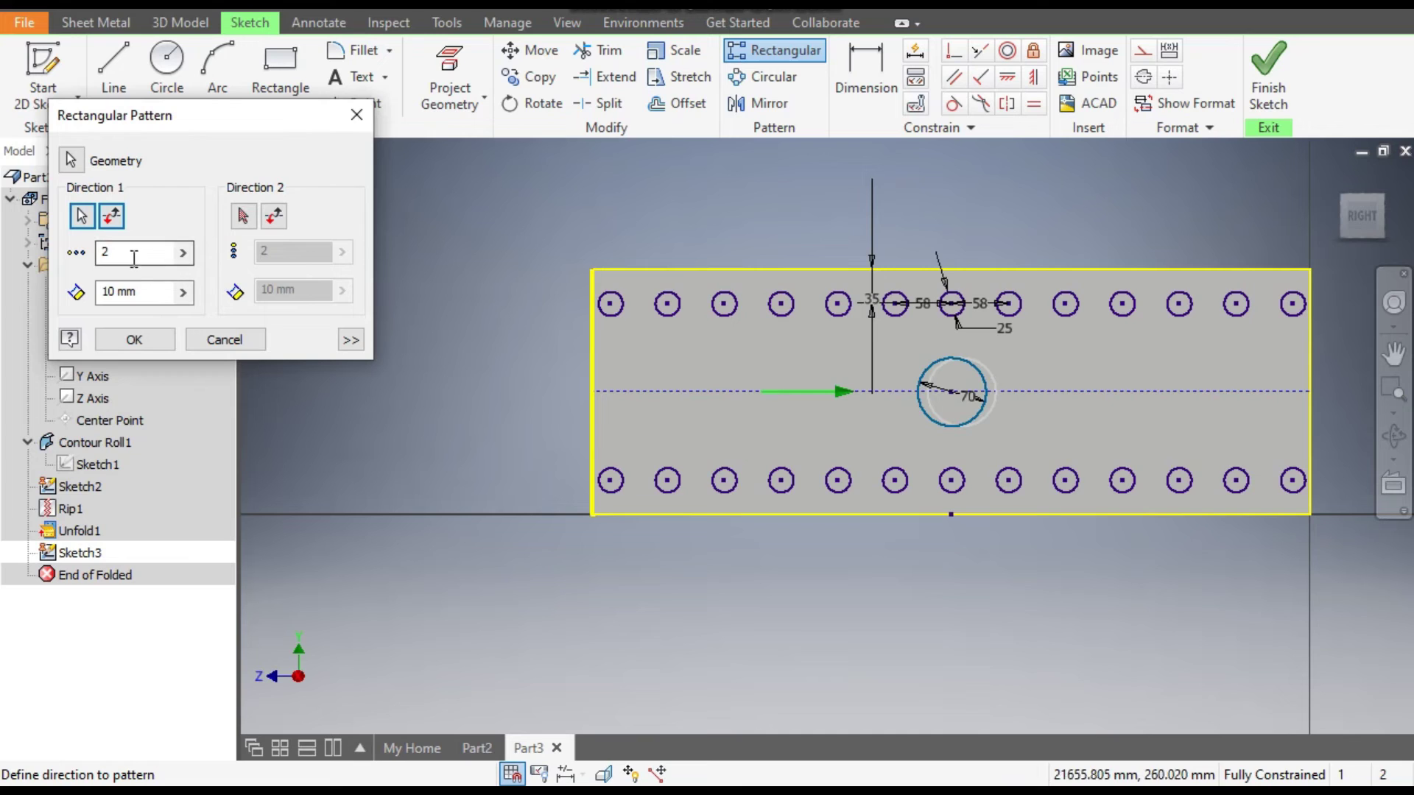
text(3)
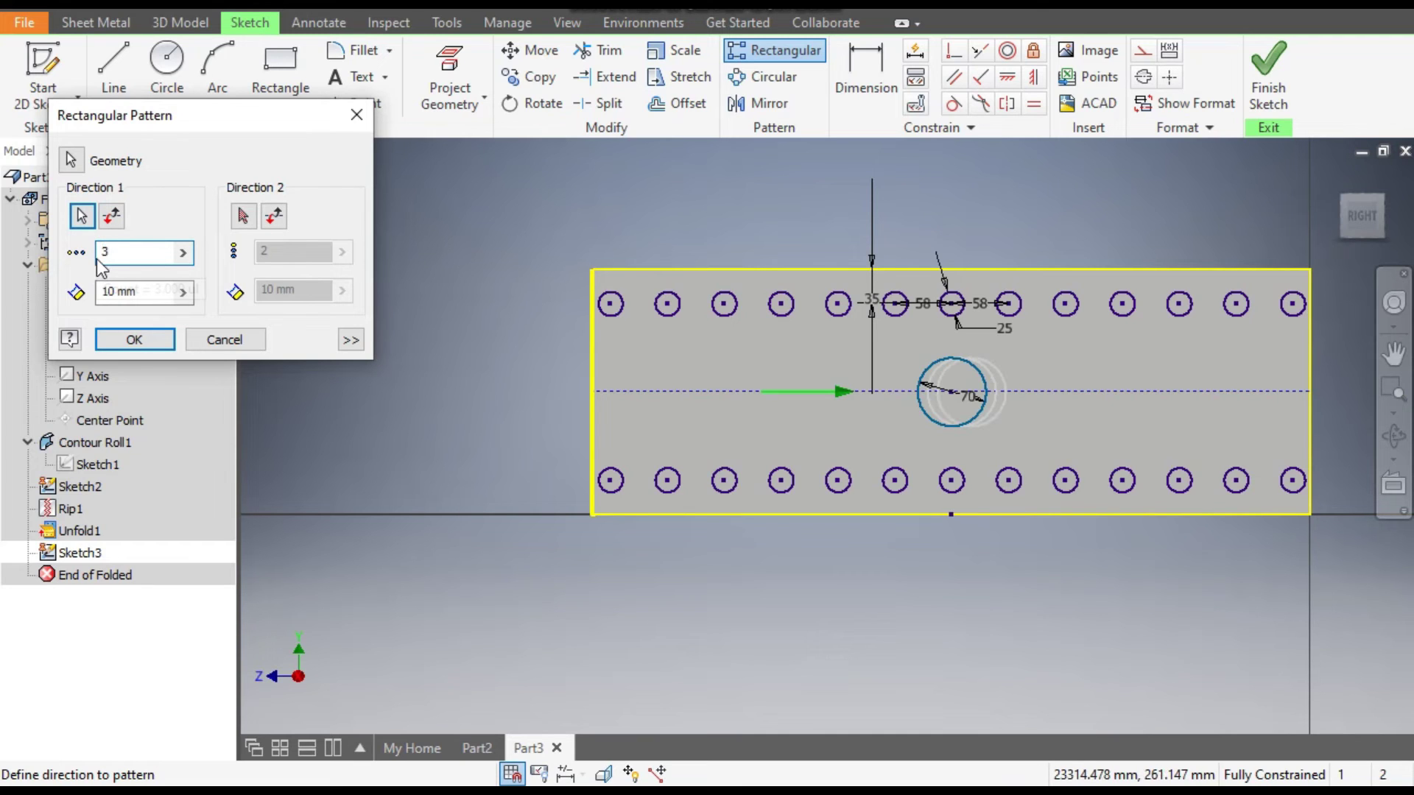
key(Tab)
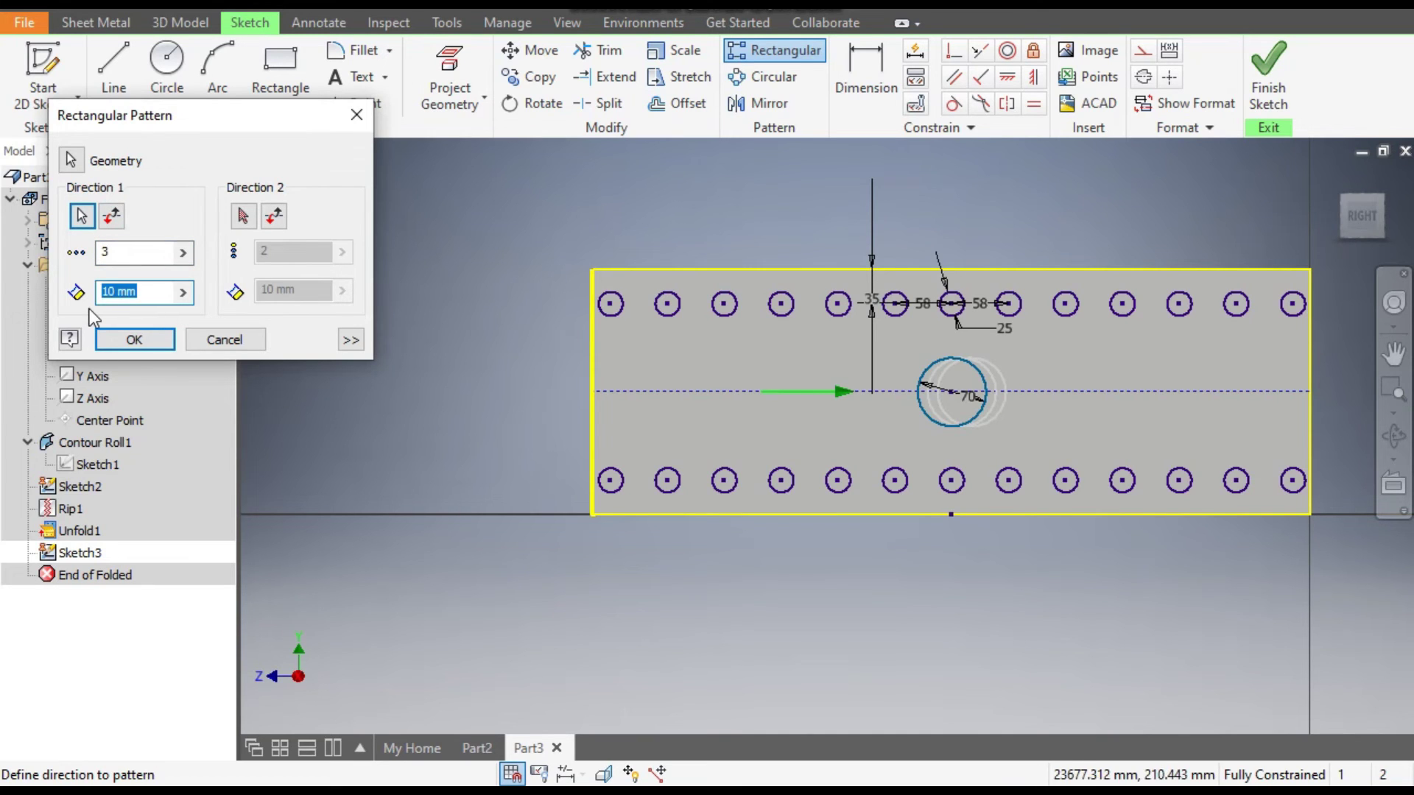
text(153)
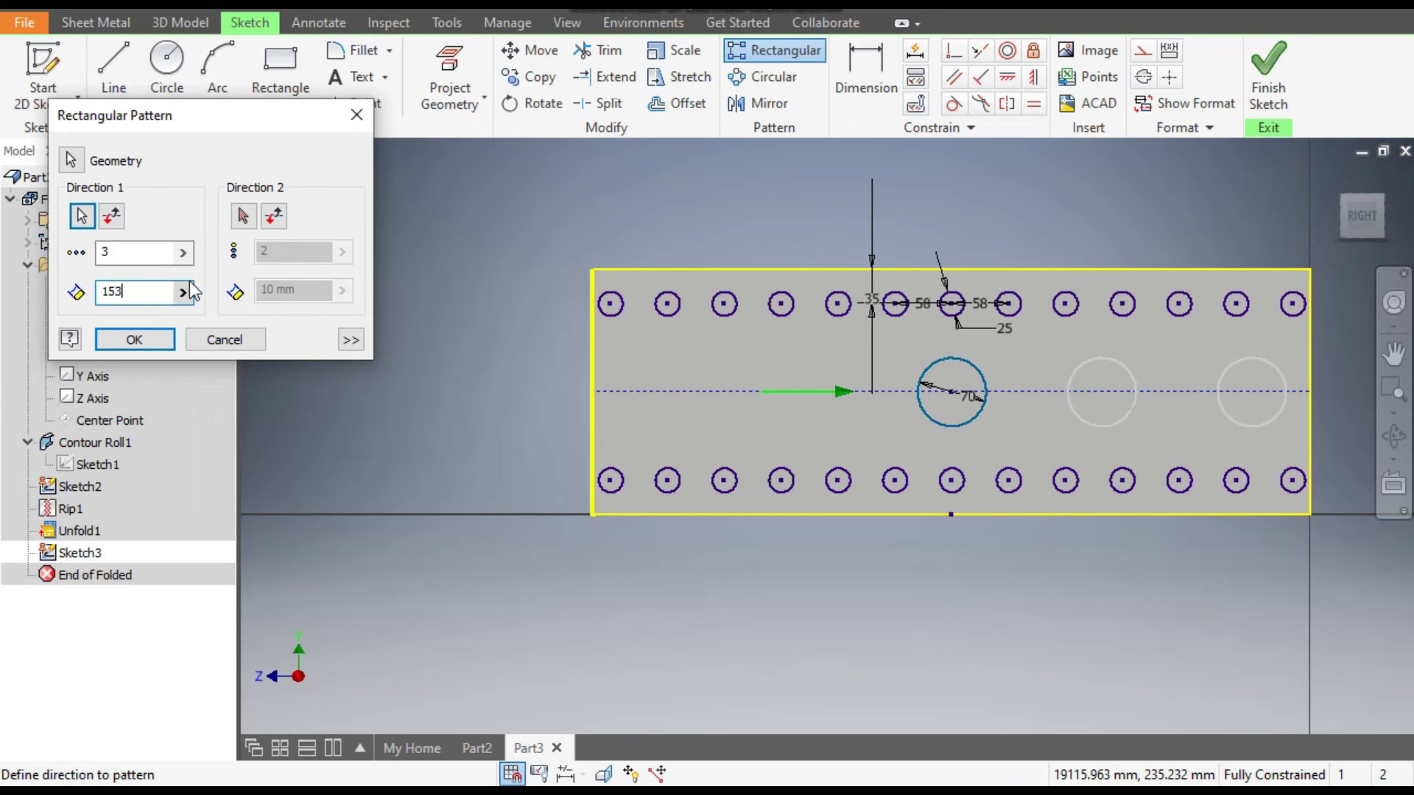
- Add a flipped second direction along the centerline with 3 copies at 153 mm, then accept
click(242, 215)
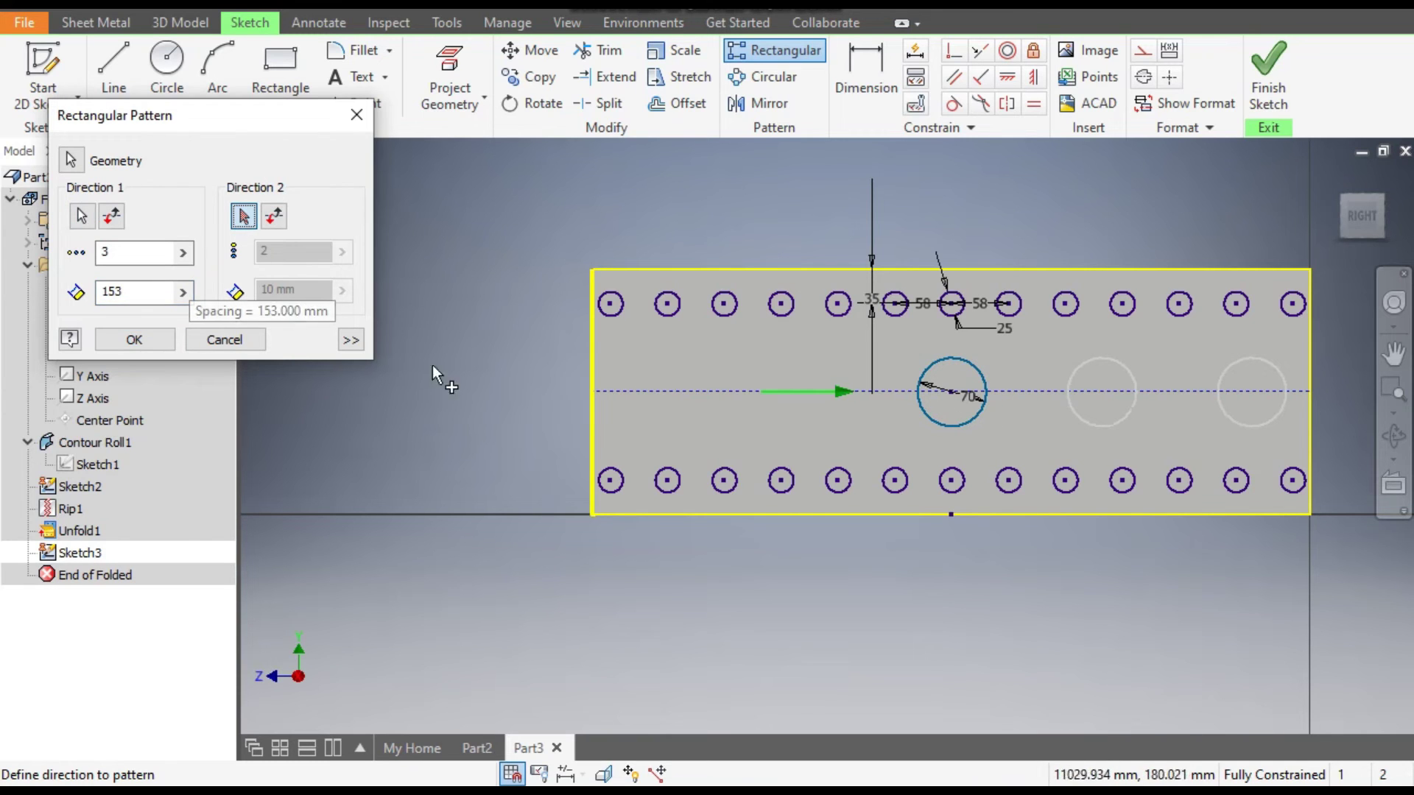
click(682, 392)
double_click(264, 252)
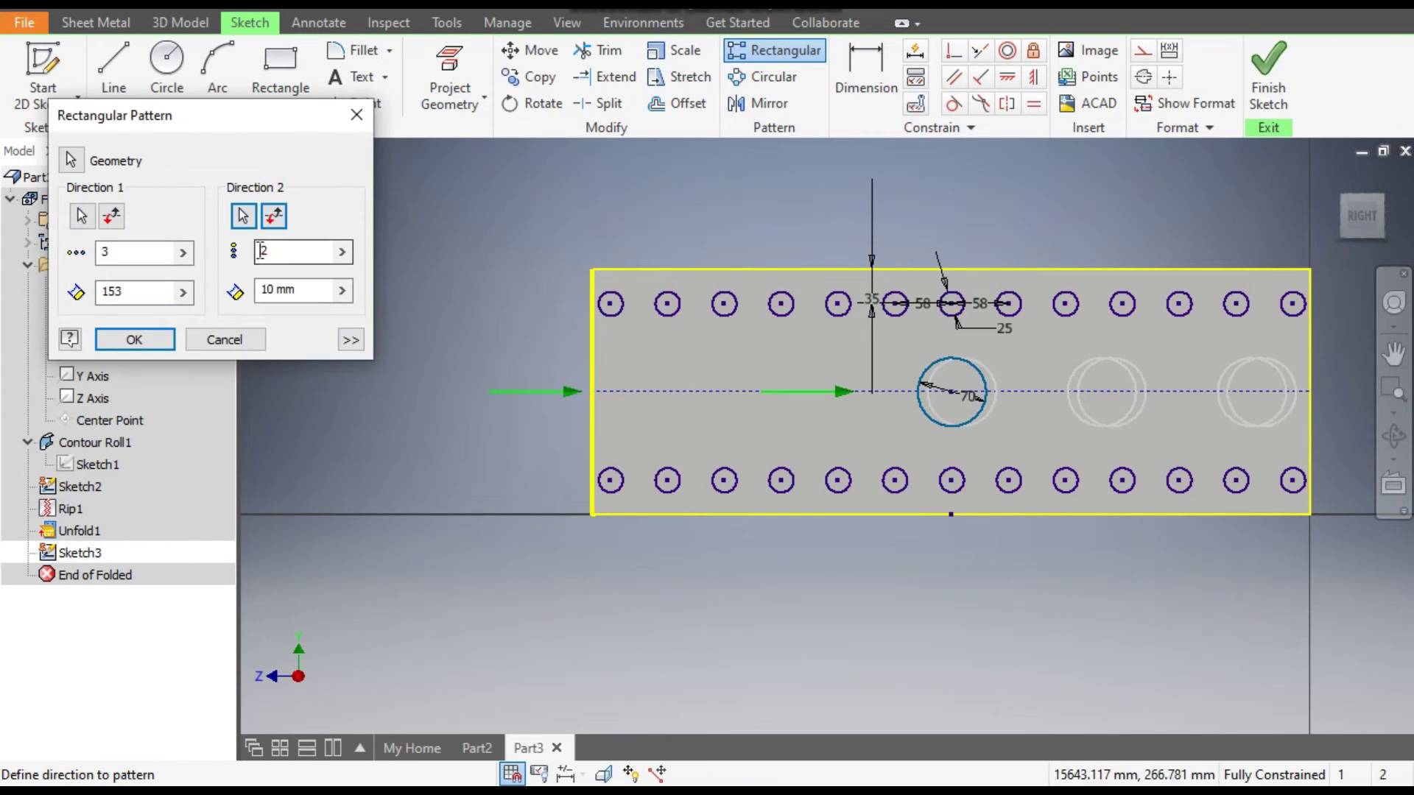
text(3)
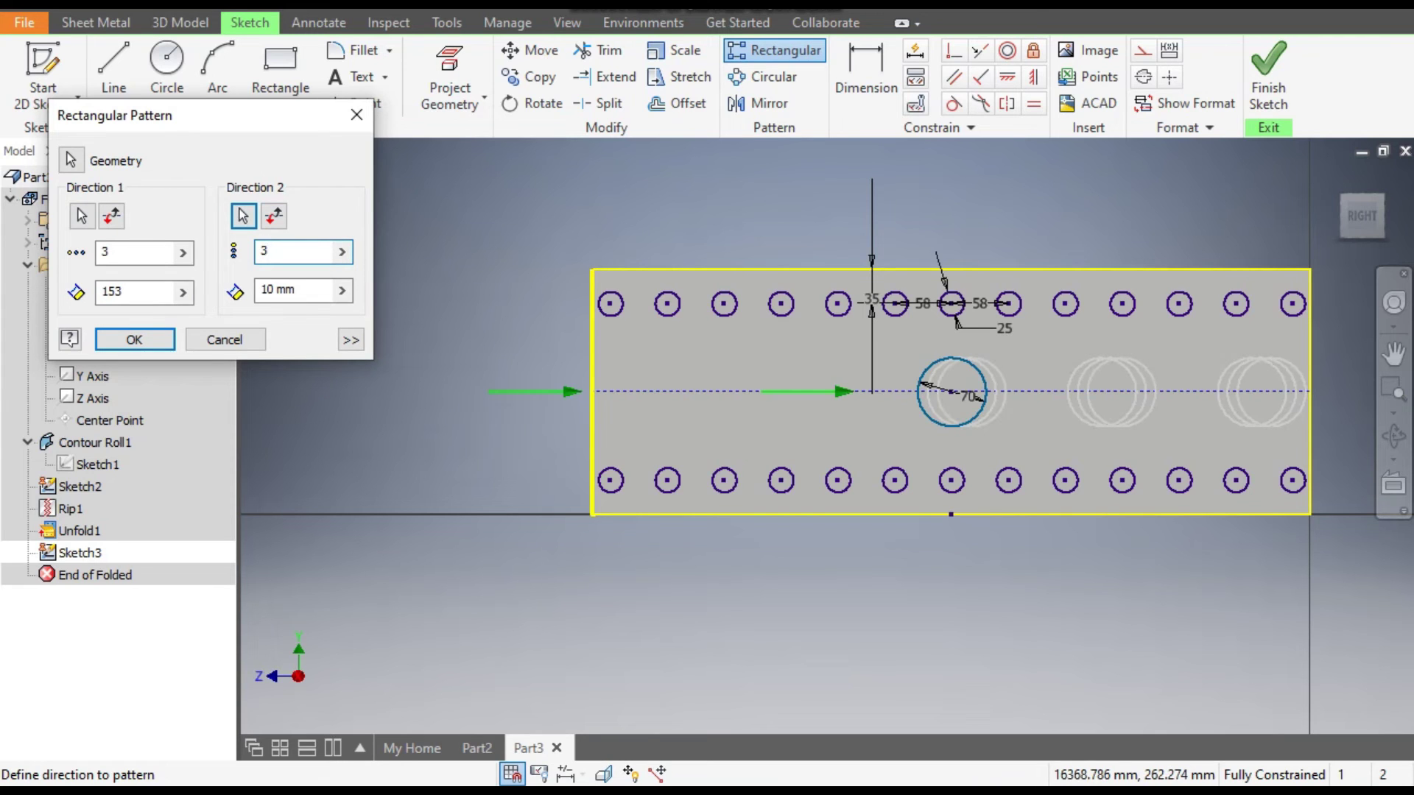
double_click(252, 298)
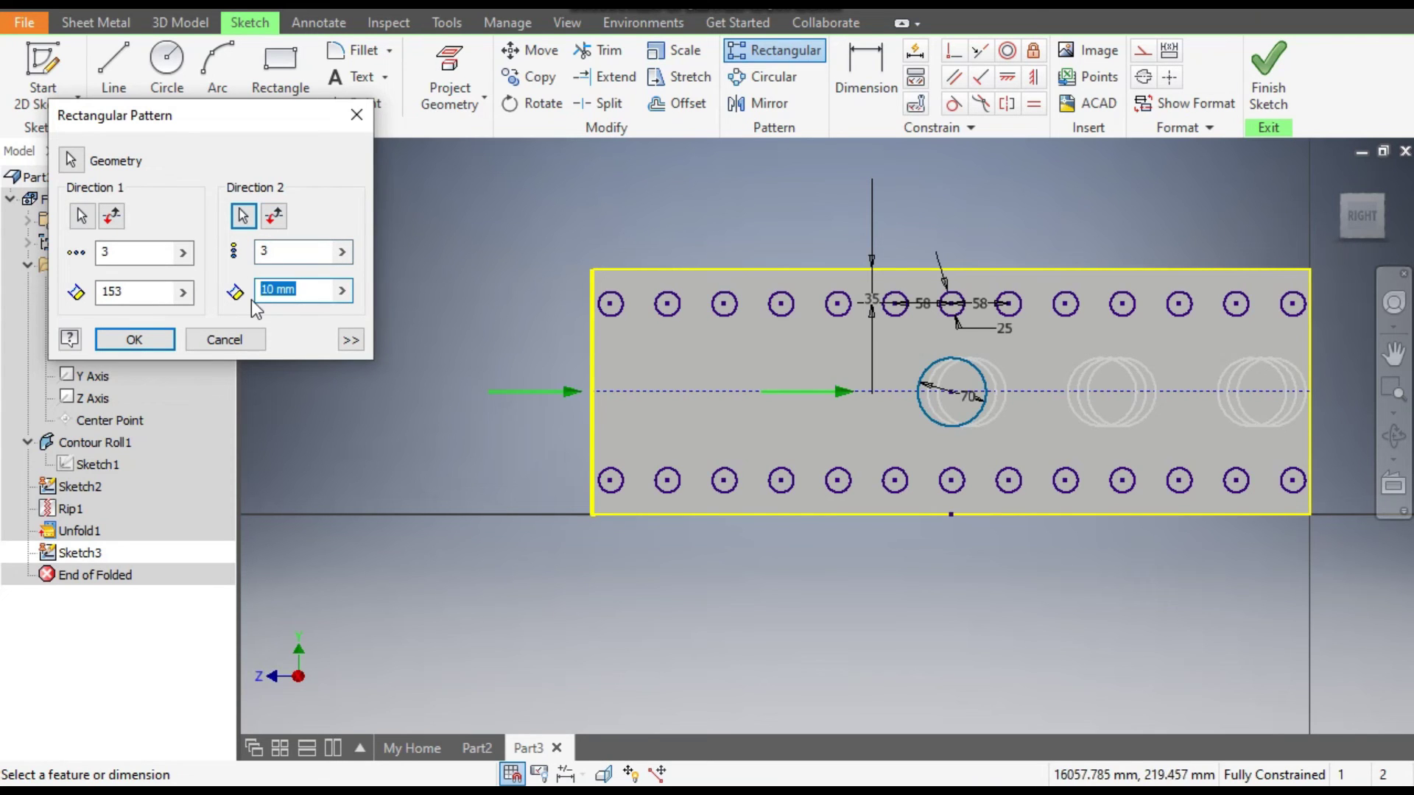
text(153)
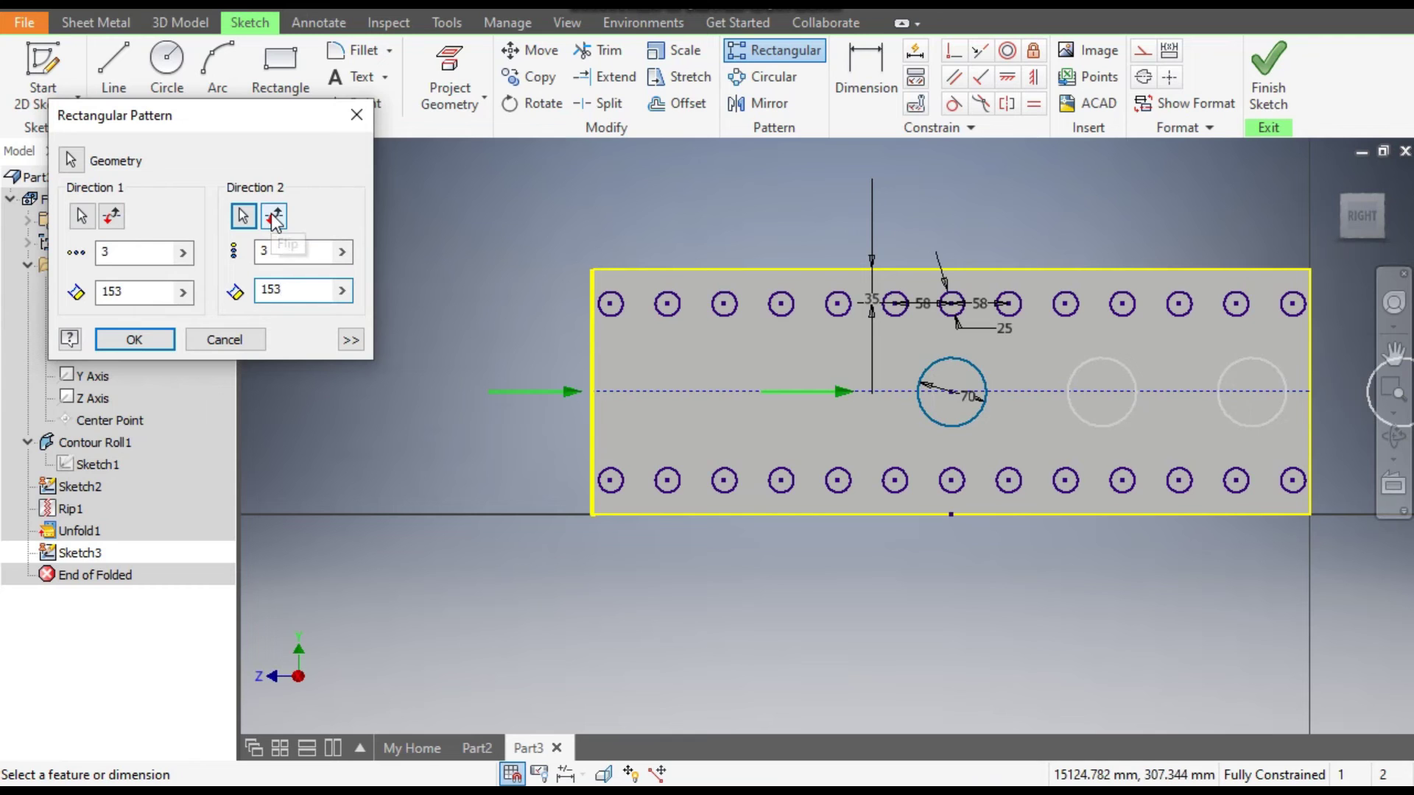
click(272, 215)
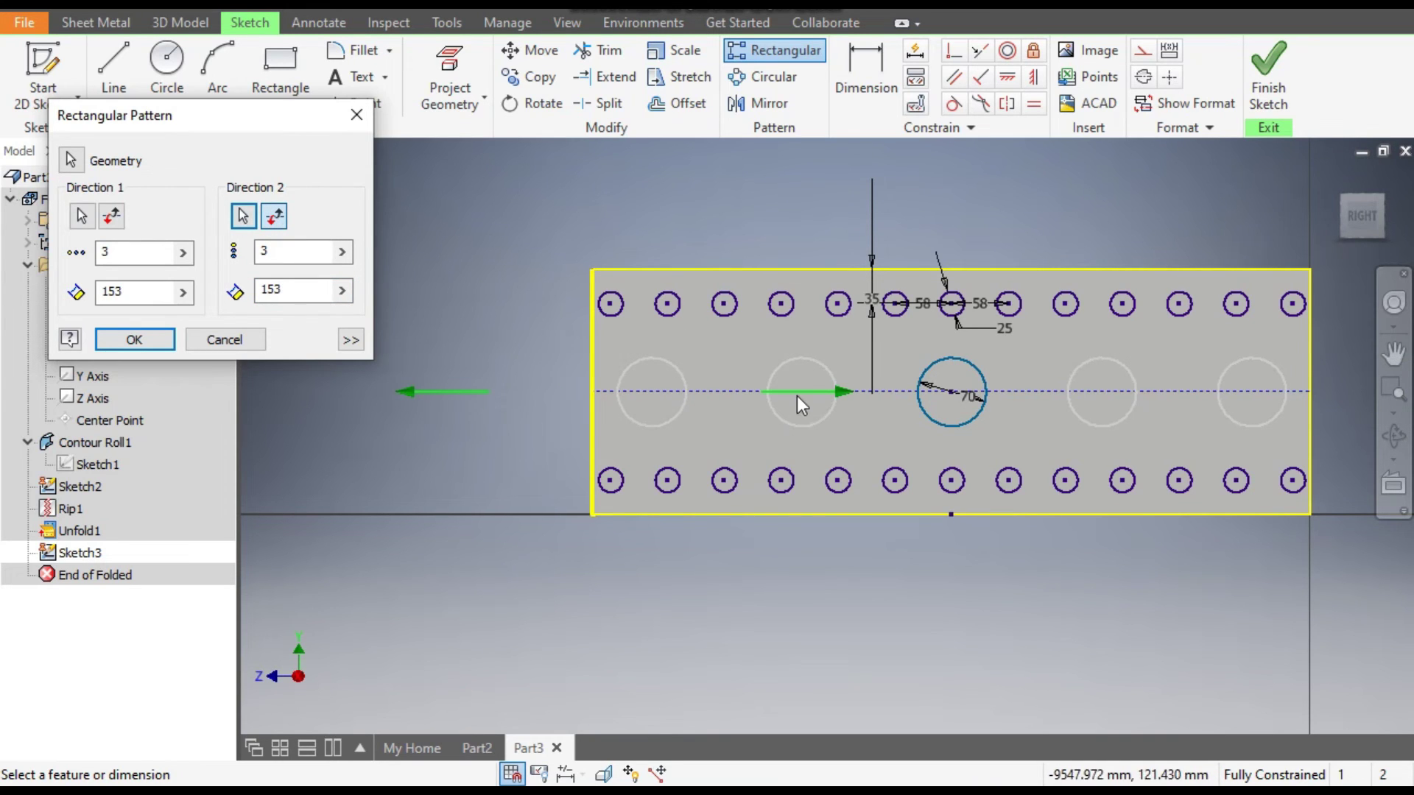
click(147, 339)
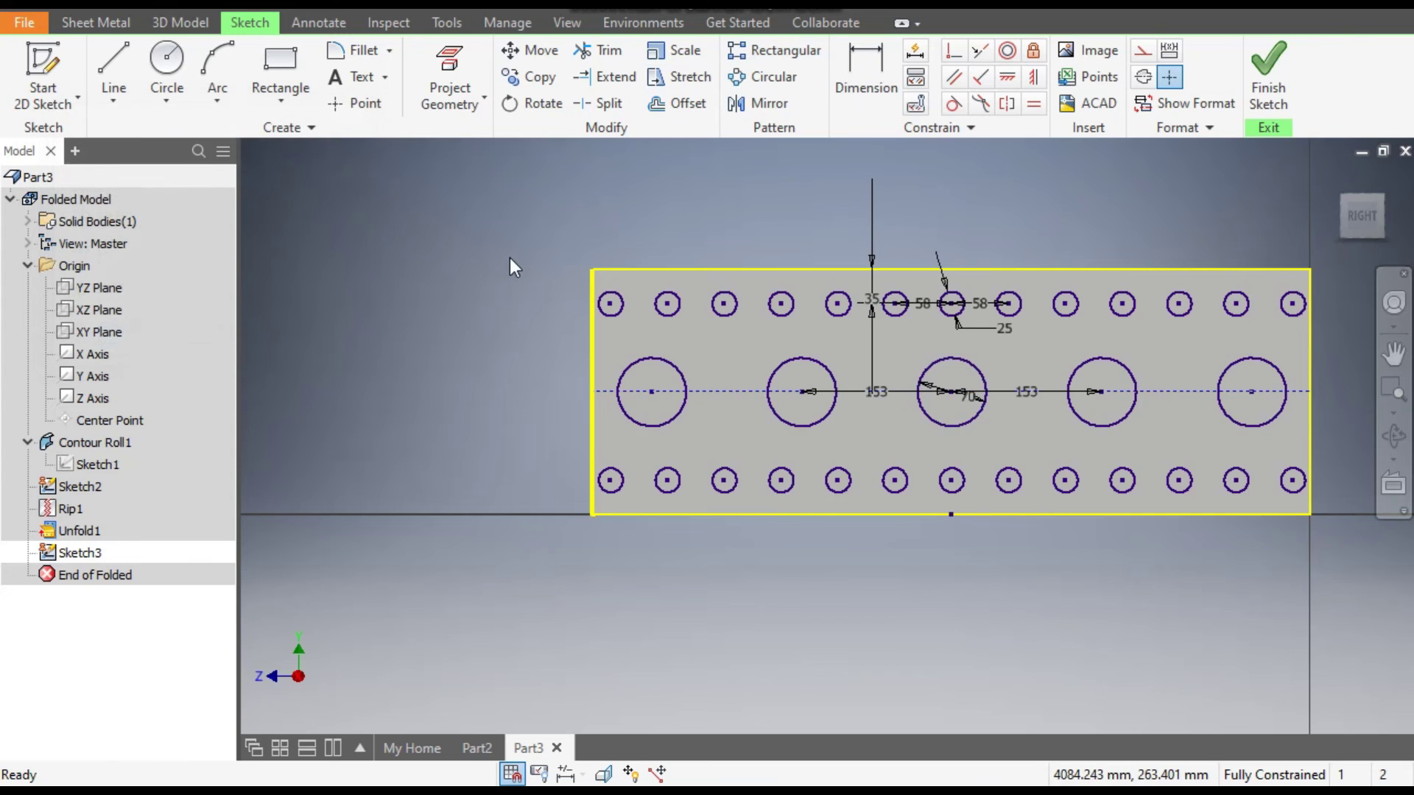
- Convert the top, bottom and right outline edges to construction geometry and finish Sketch3
mouse_move(513, 272)
middle_down()
mouse_move(432, 297)
mouse_move(653, 350)
middle_up()
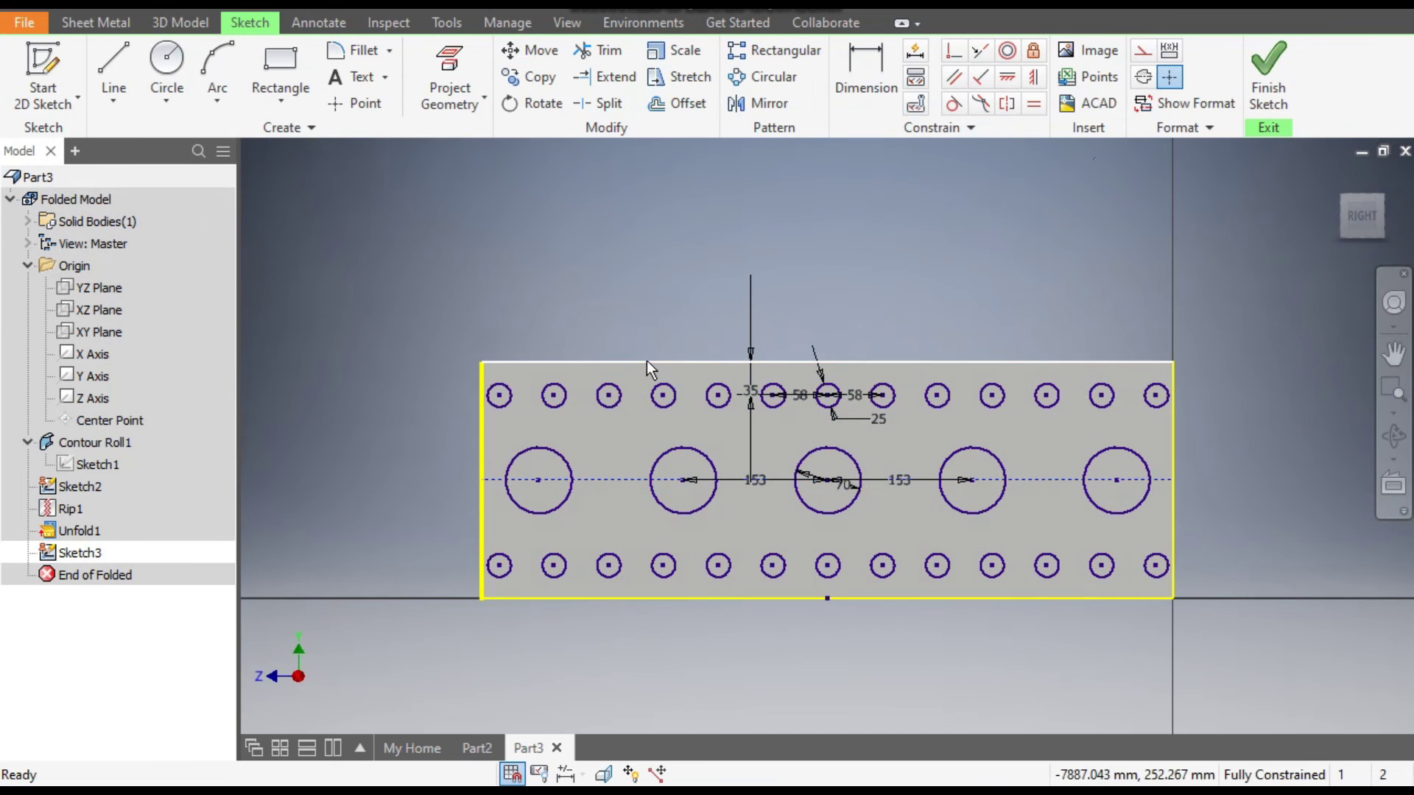
click(648, 361)
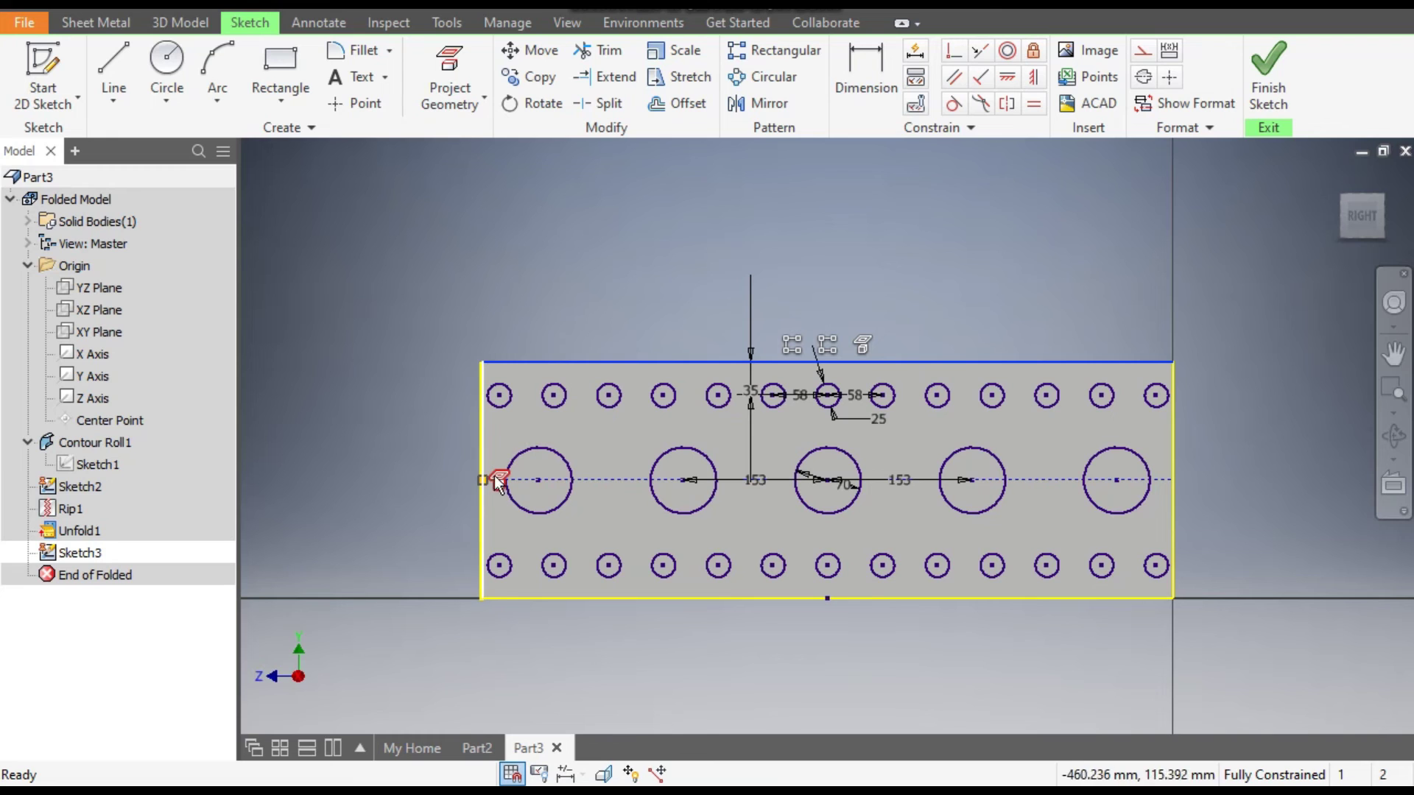
ctrl+click(549, 598)
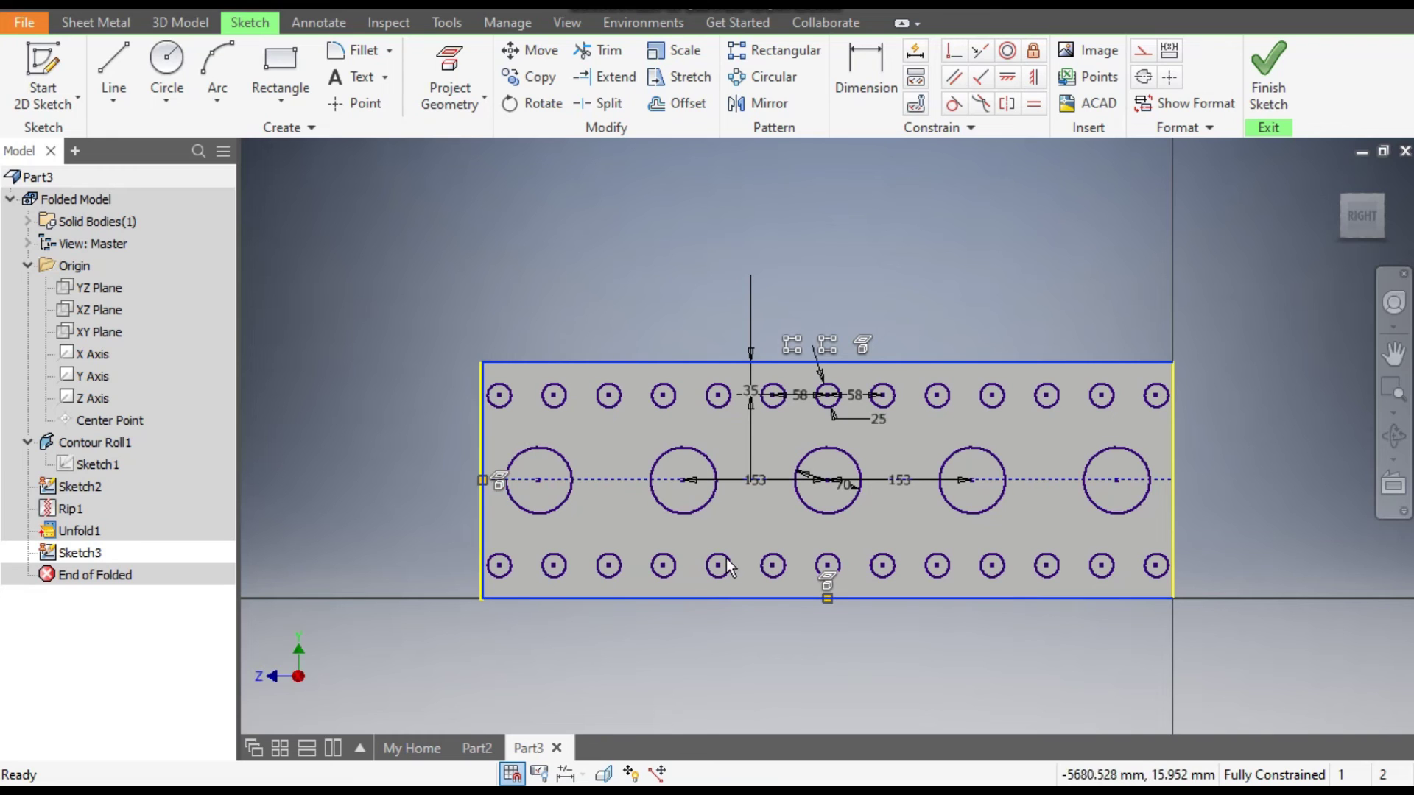
ctrl+click(1174, 505)
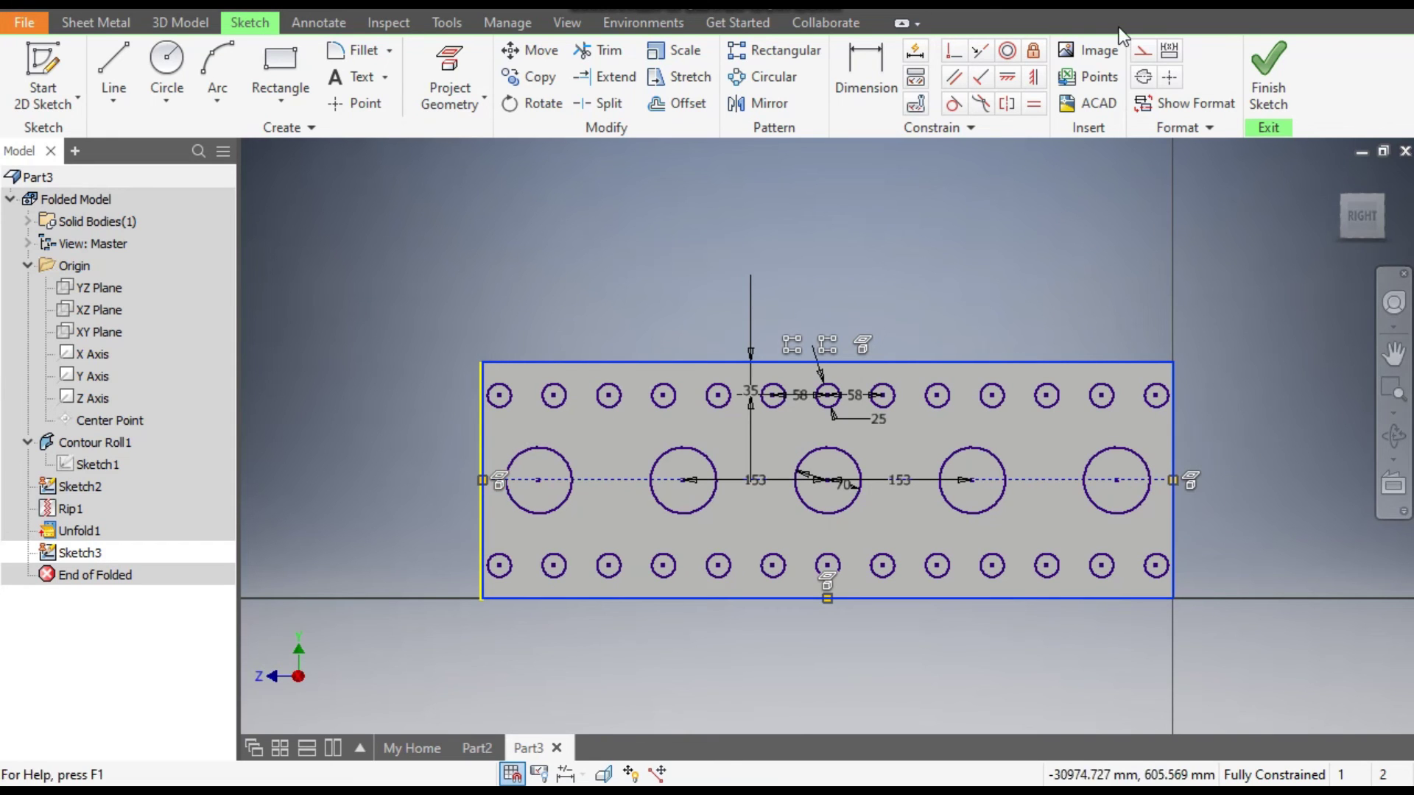
click(1142, 51)
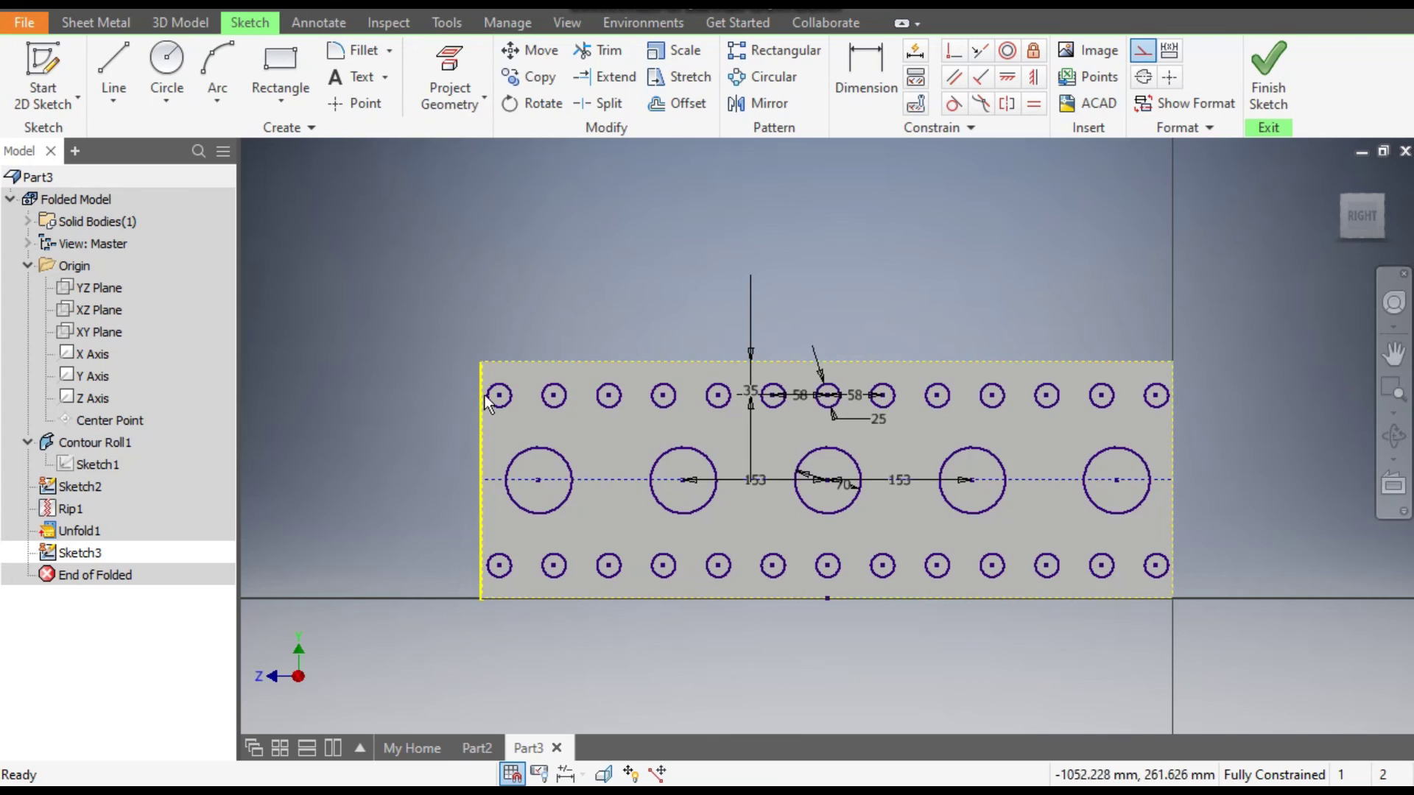
click(1268, 74)
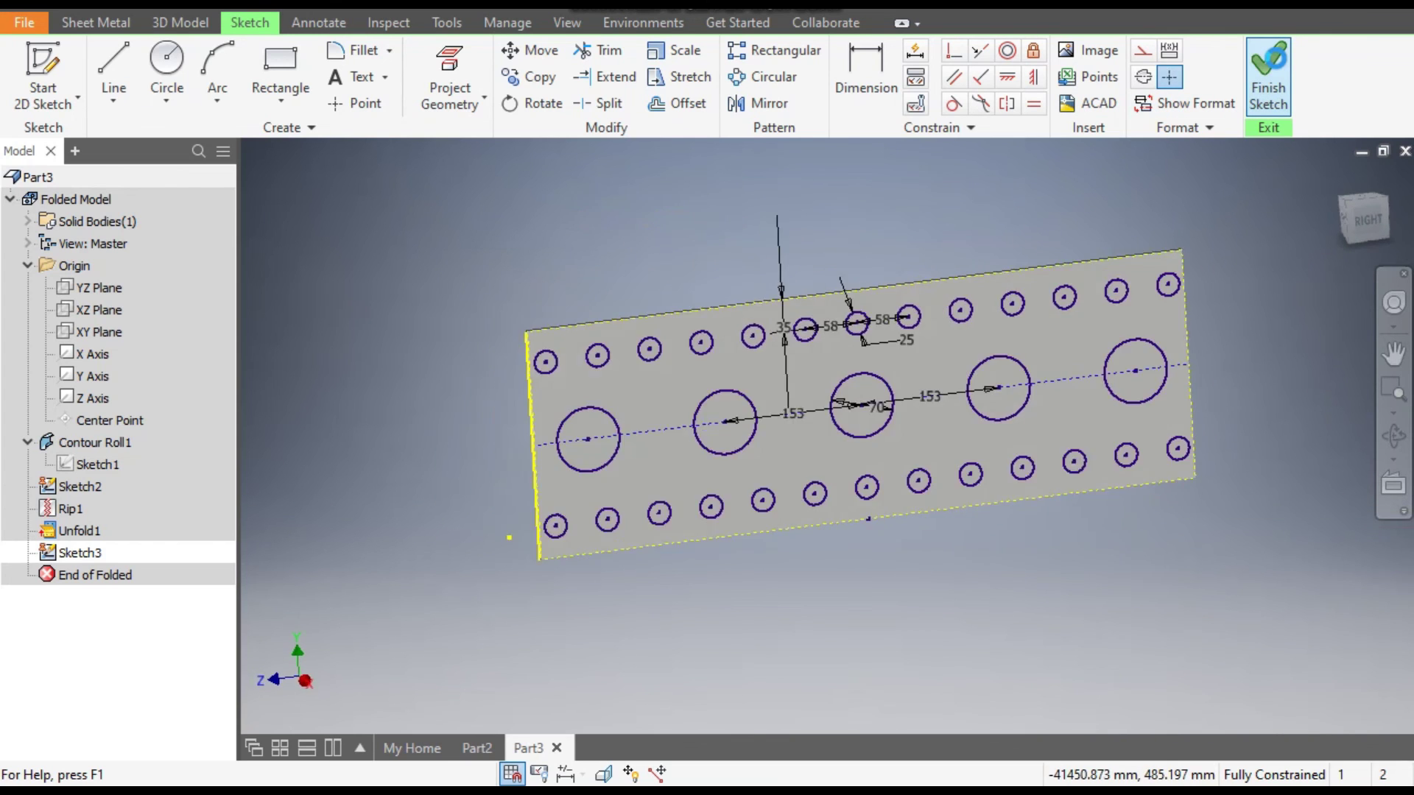
- Extrude all circle profiles as a cut through the plate to make the holes
click(112, 68)
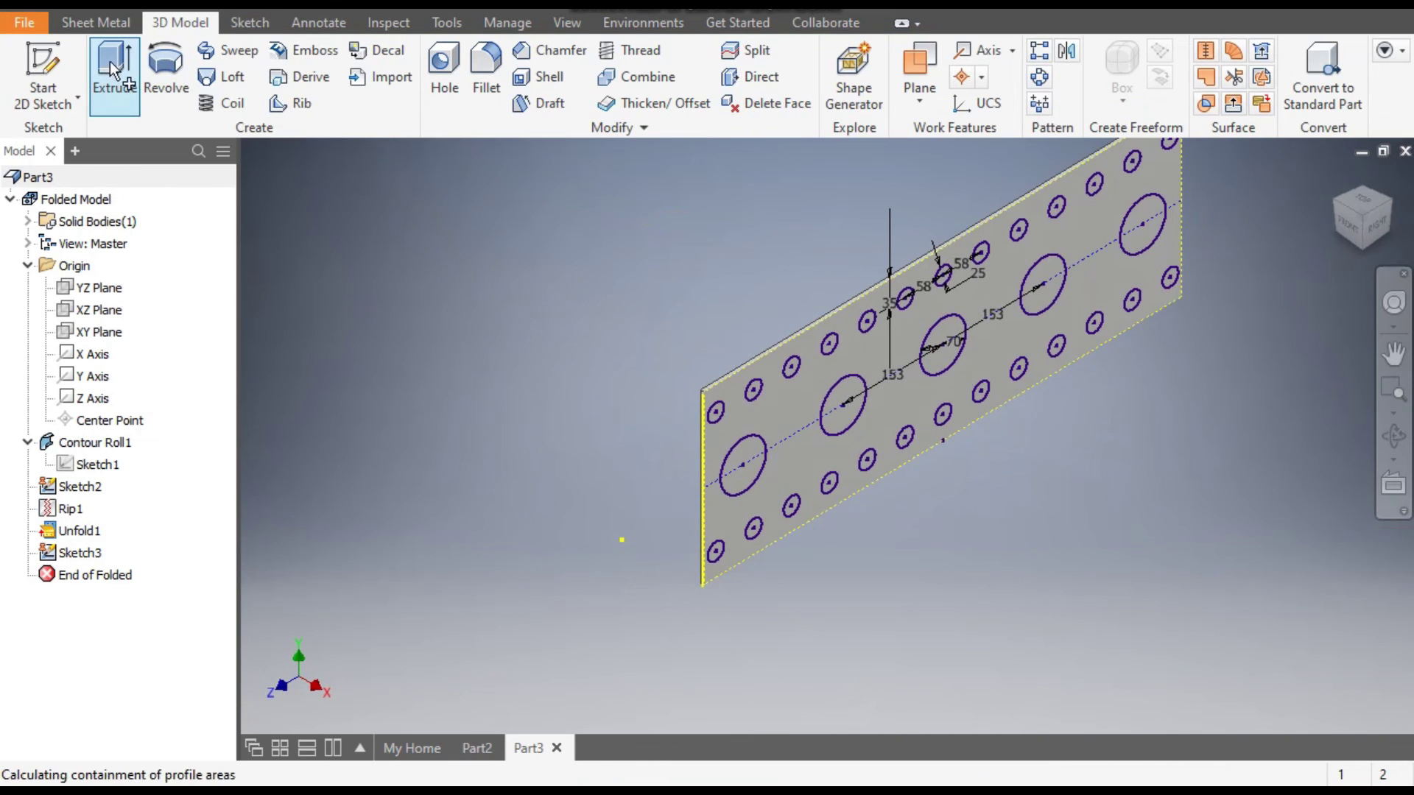
drag(1039, 302, 516, 651)
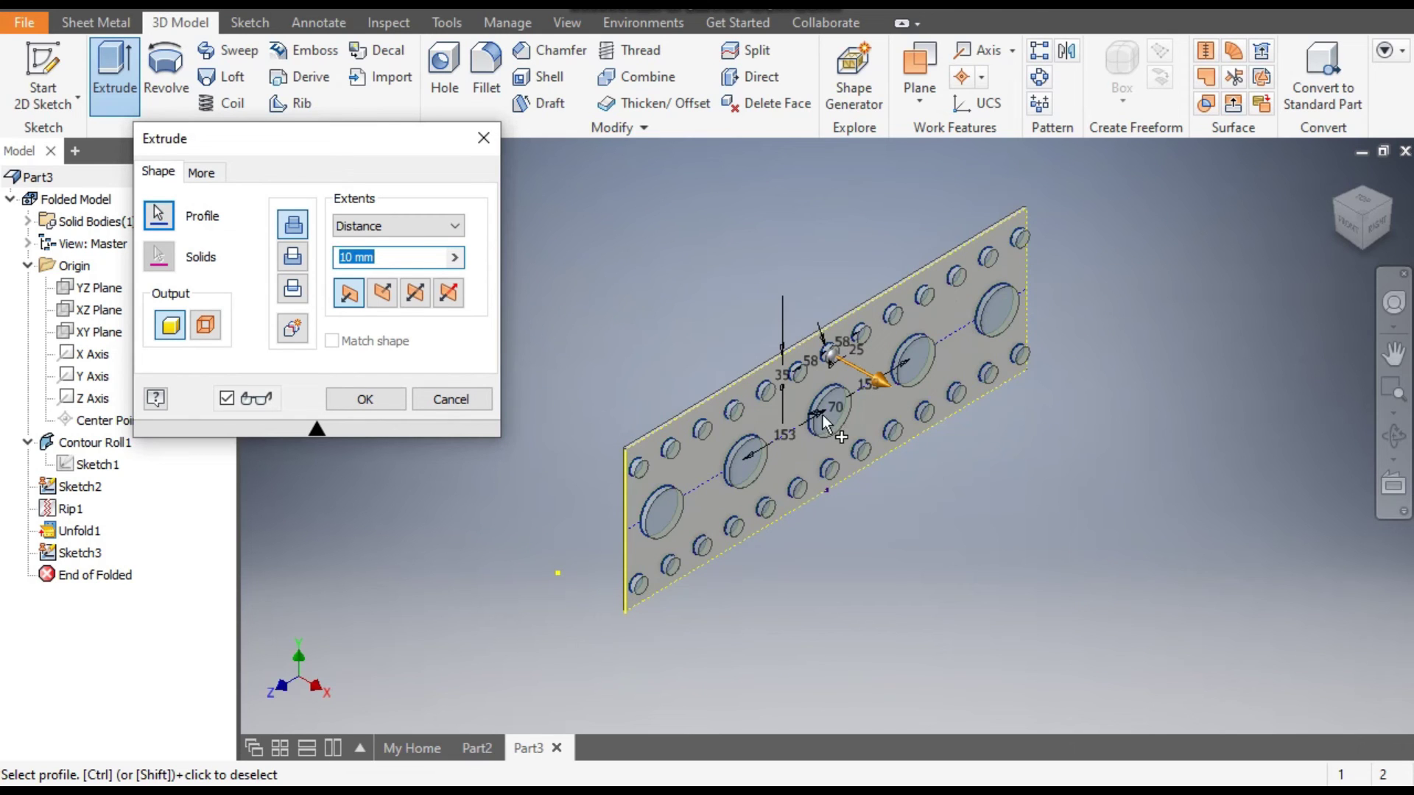
click(292, 265)
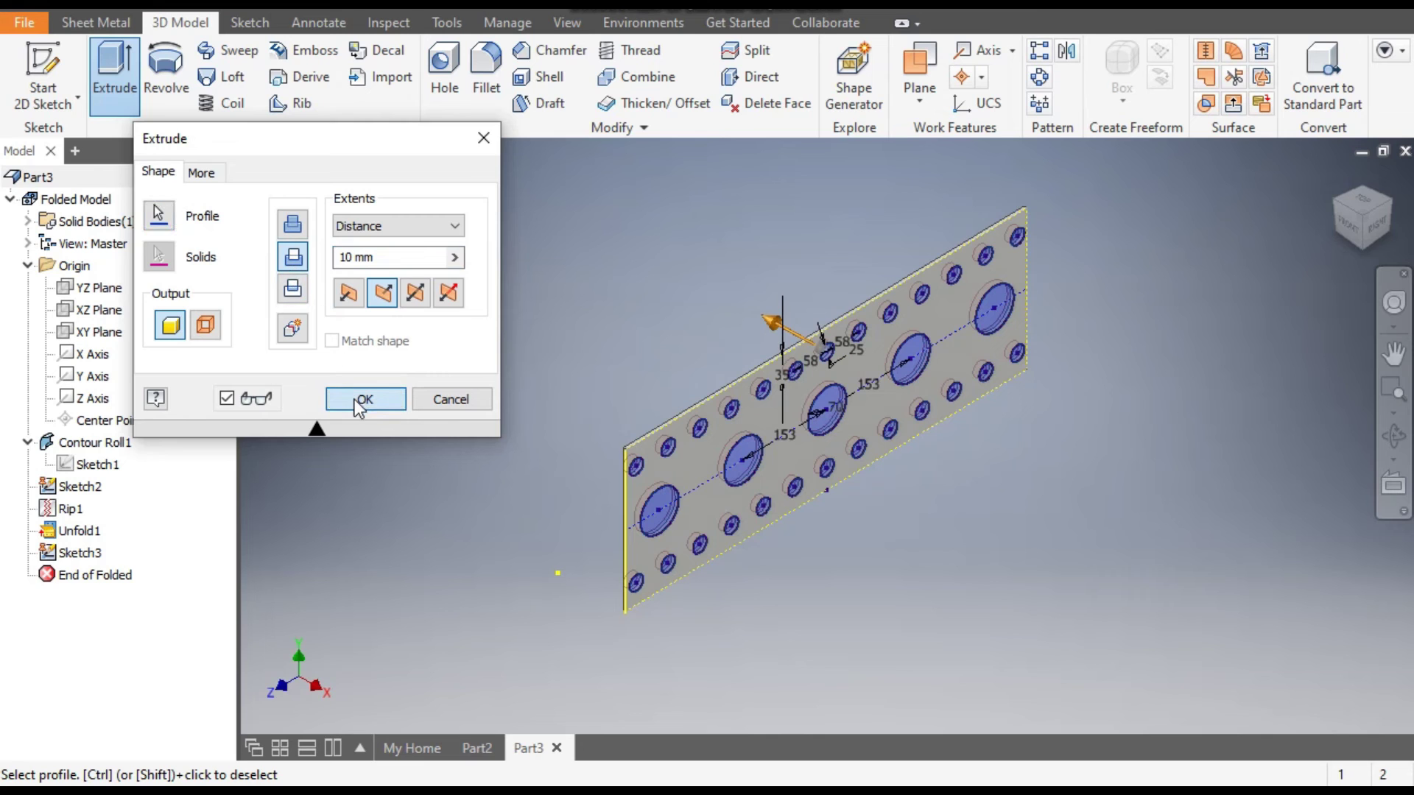
click(357, 402)
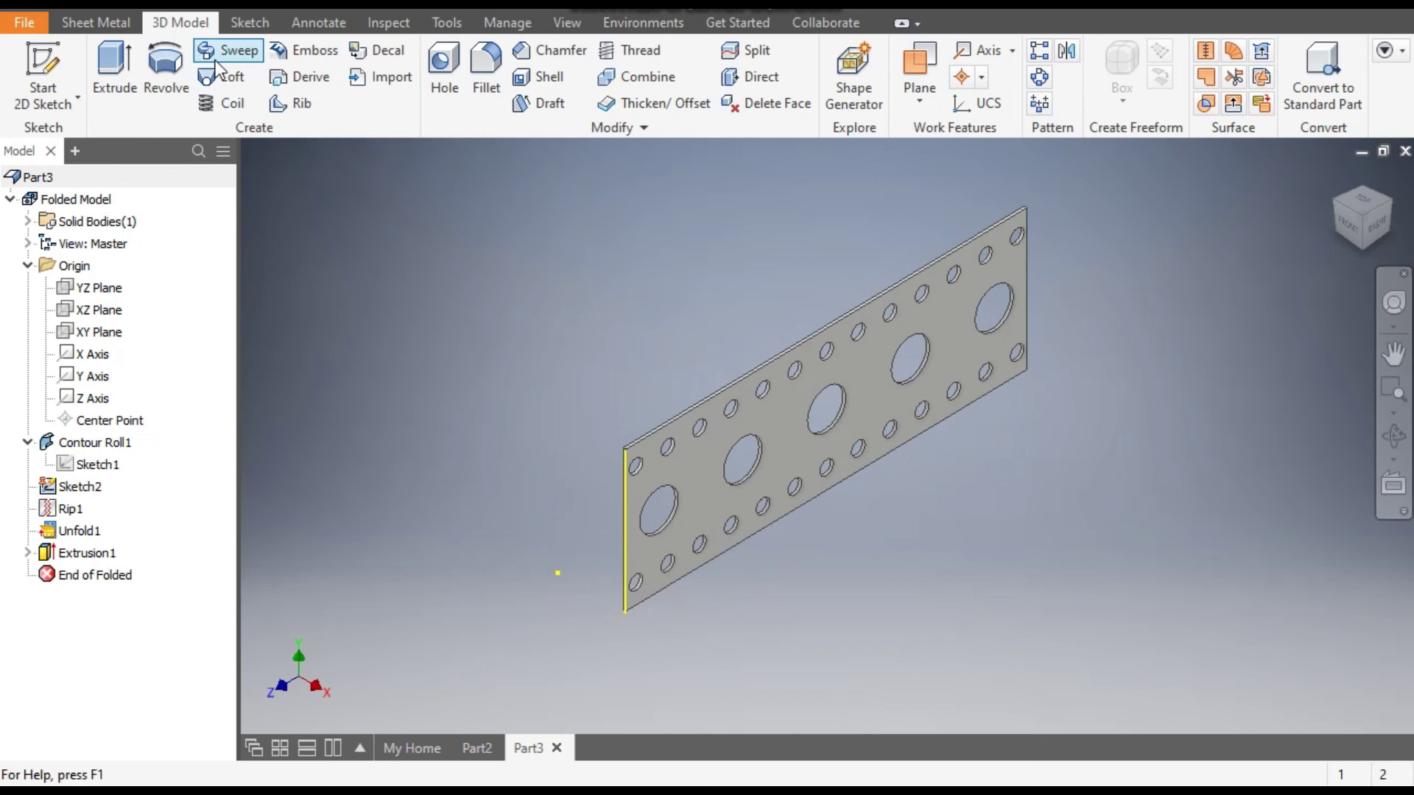
- Refold all bends with the flange face as stationary reference to rebuild the cylinder
click(105, 22)
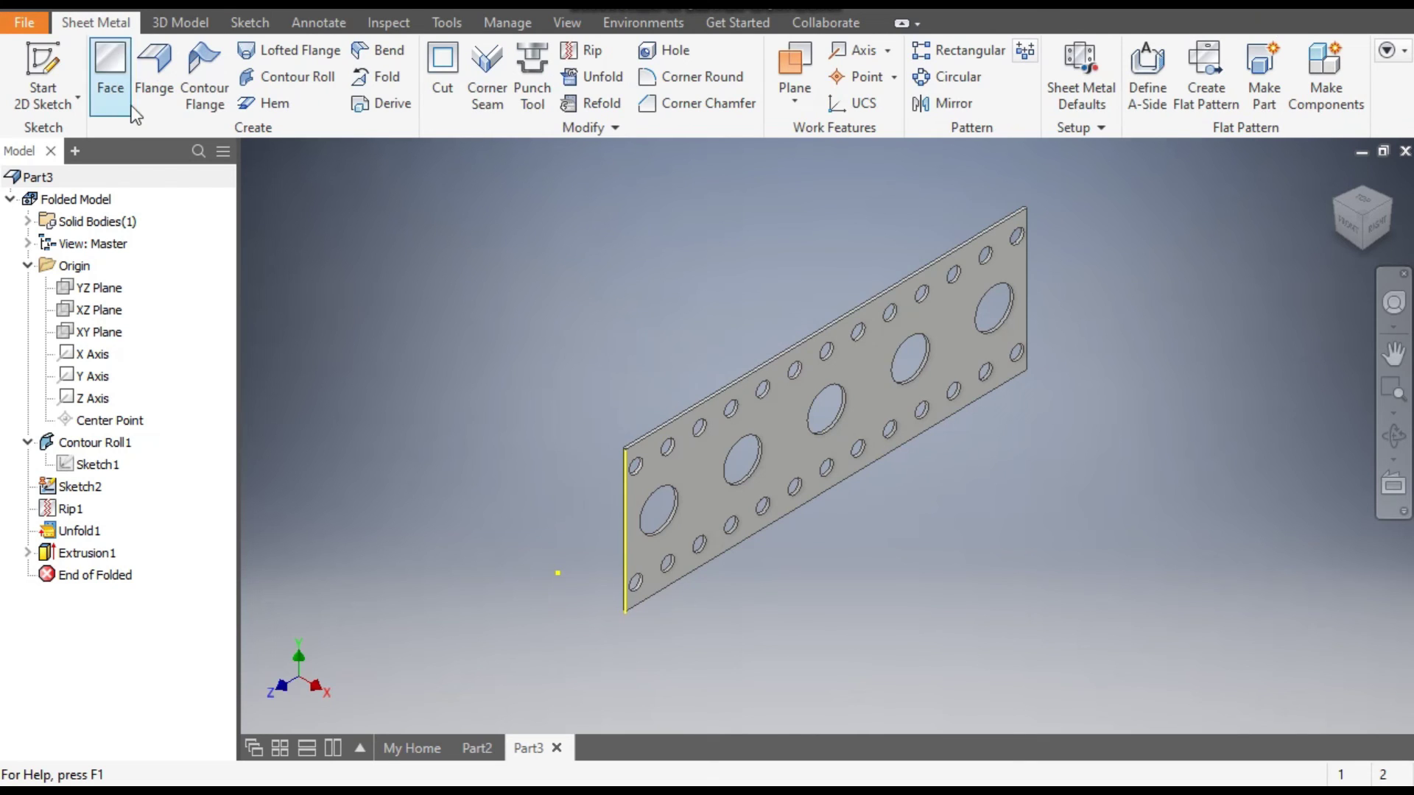
click(596, 106)
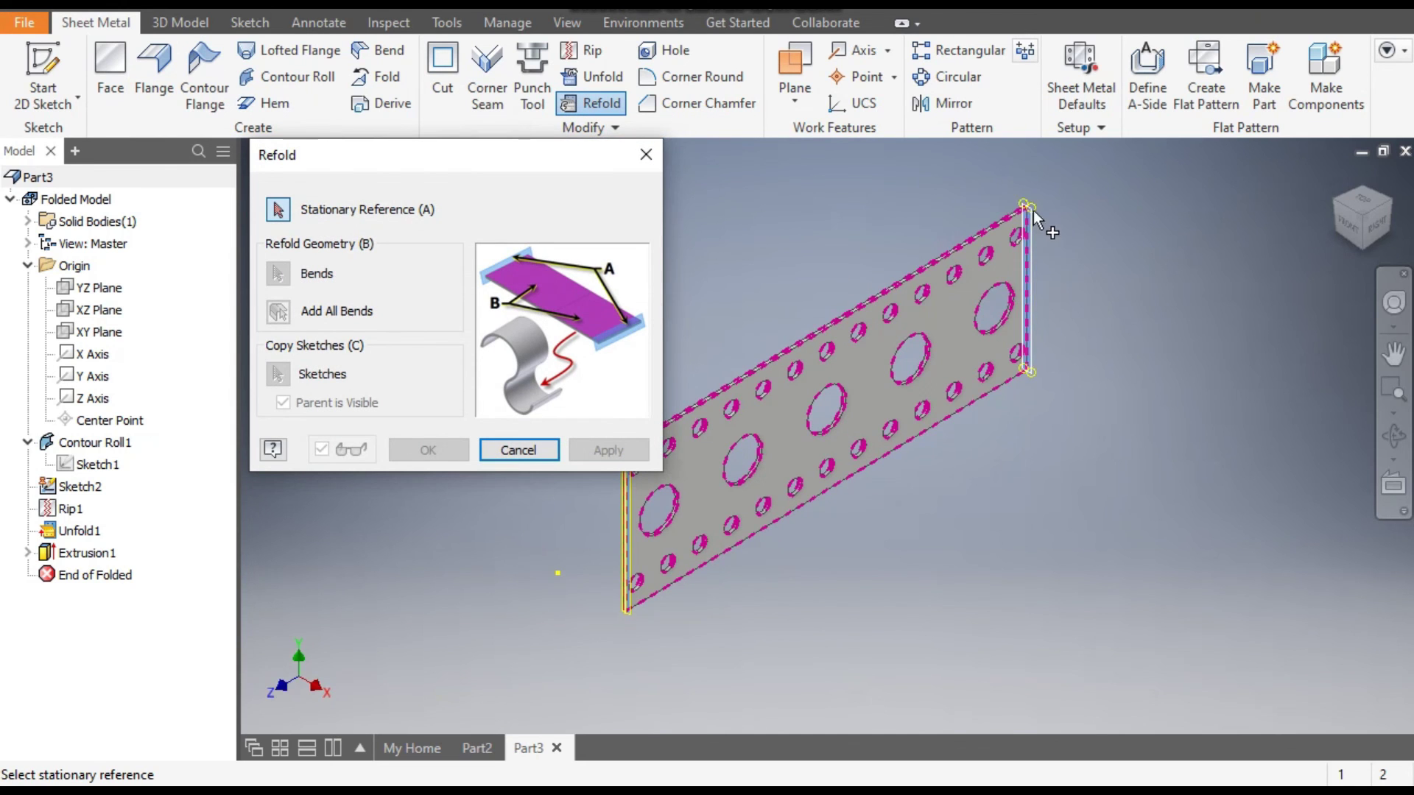
scroll(1031, 209, up, 5)
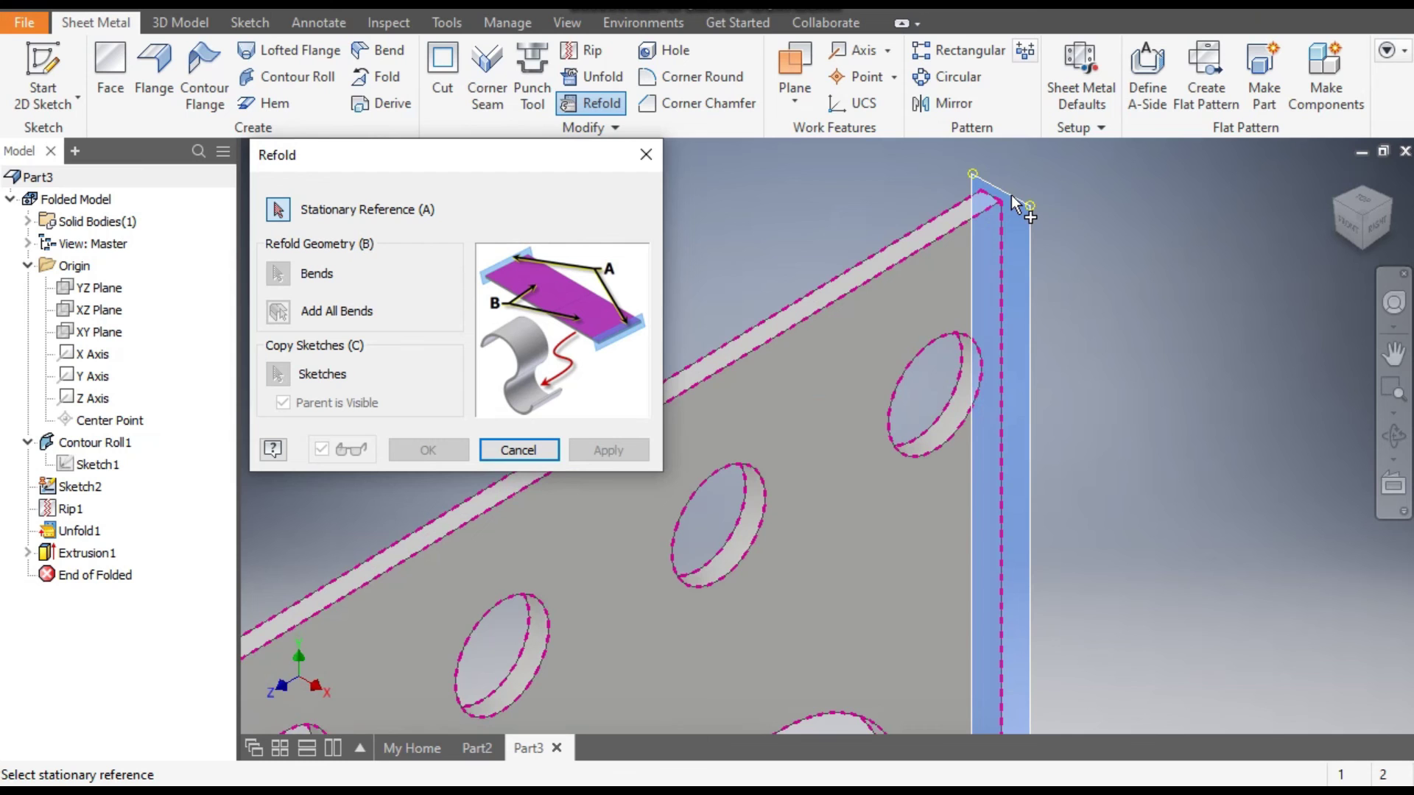
click(1013, 199)
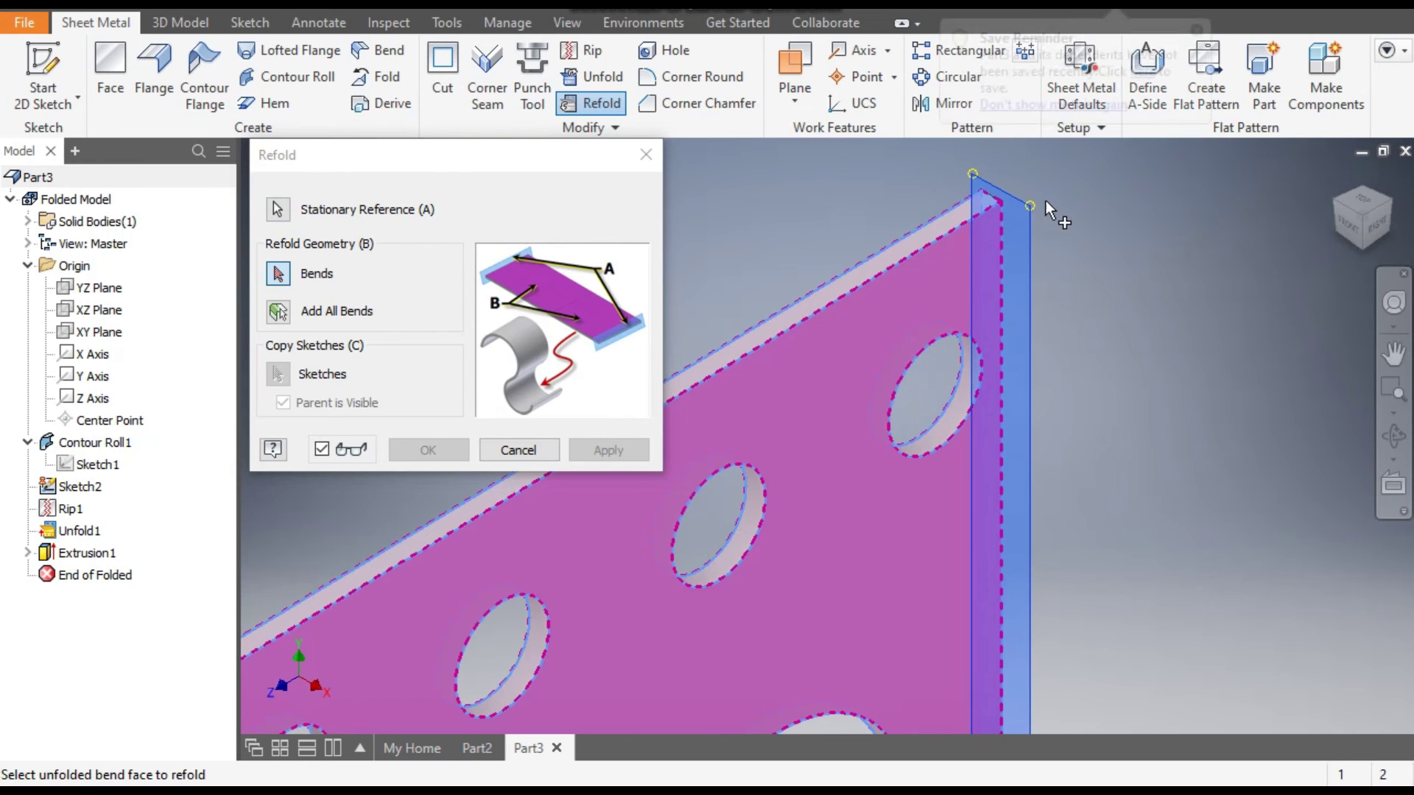
scroll(1052, 200, down, 5)
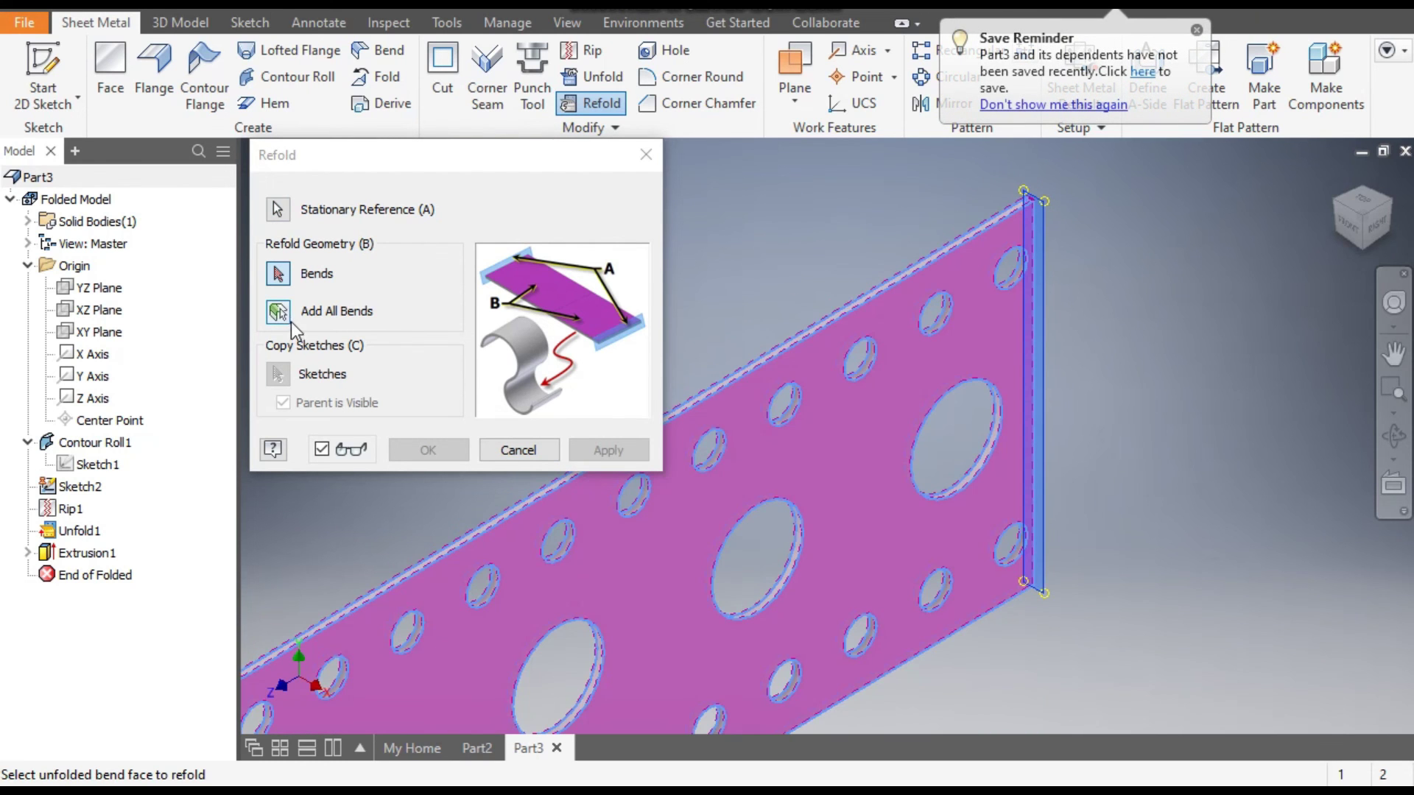
click(278, 312)
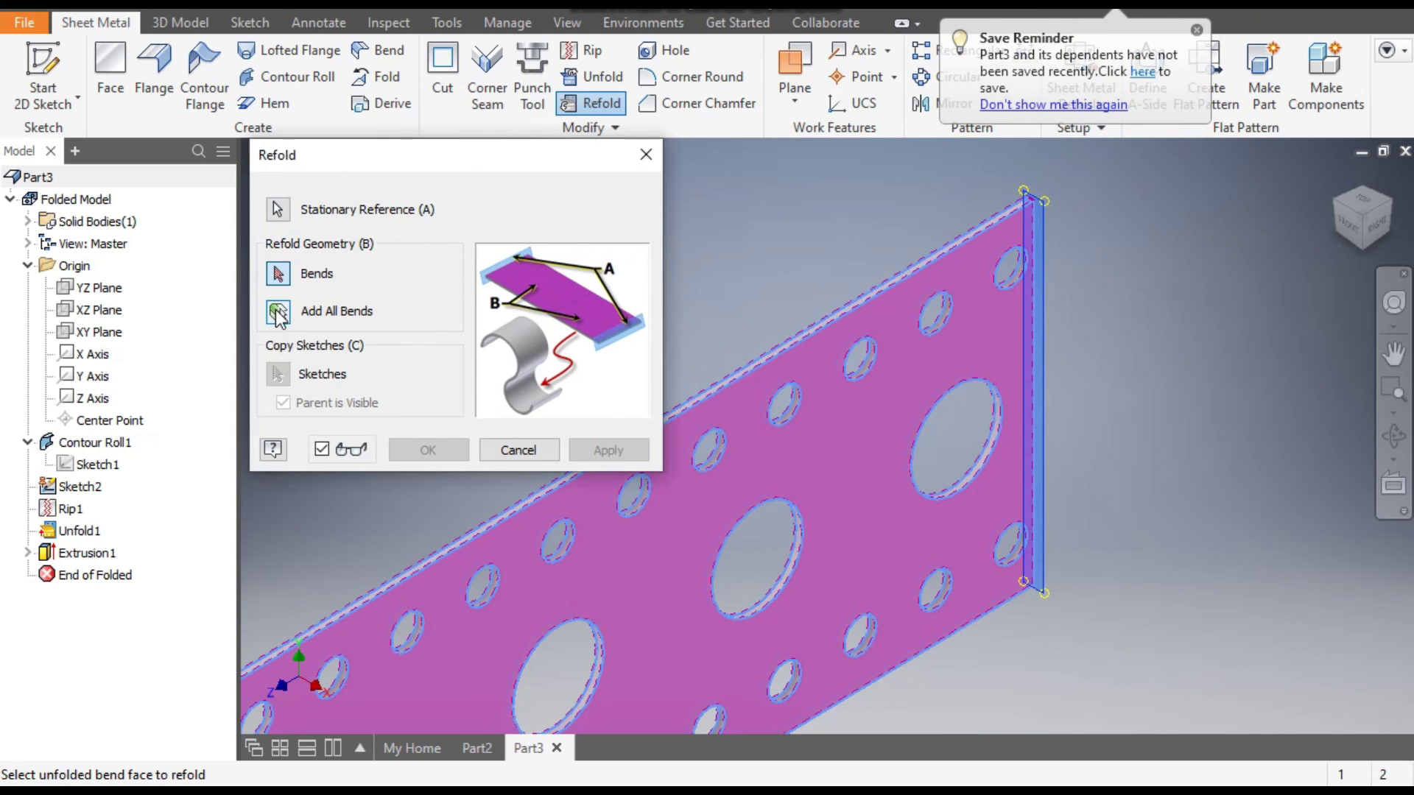
middle_drag(1134, 298, 1176, 346)
scroll(1178, 350, down, 2)
key(Escape)
click(603, 450)
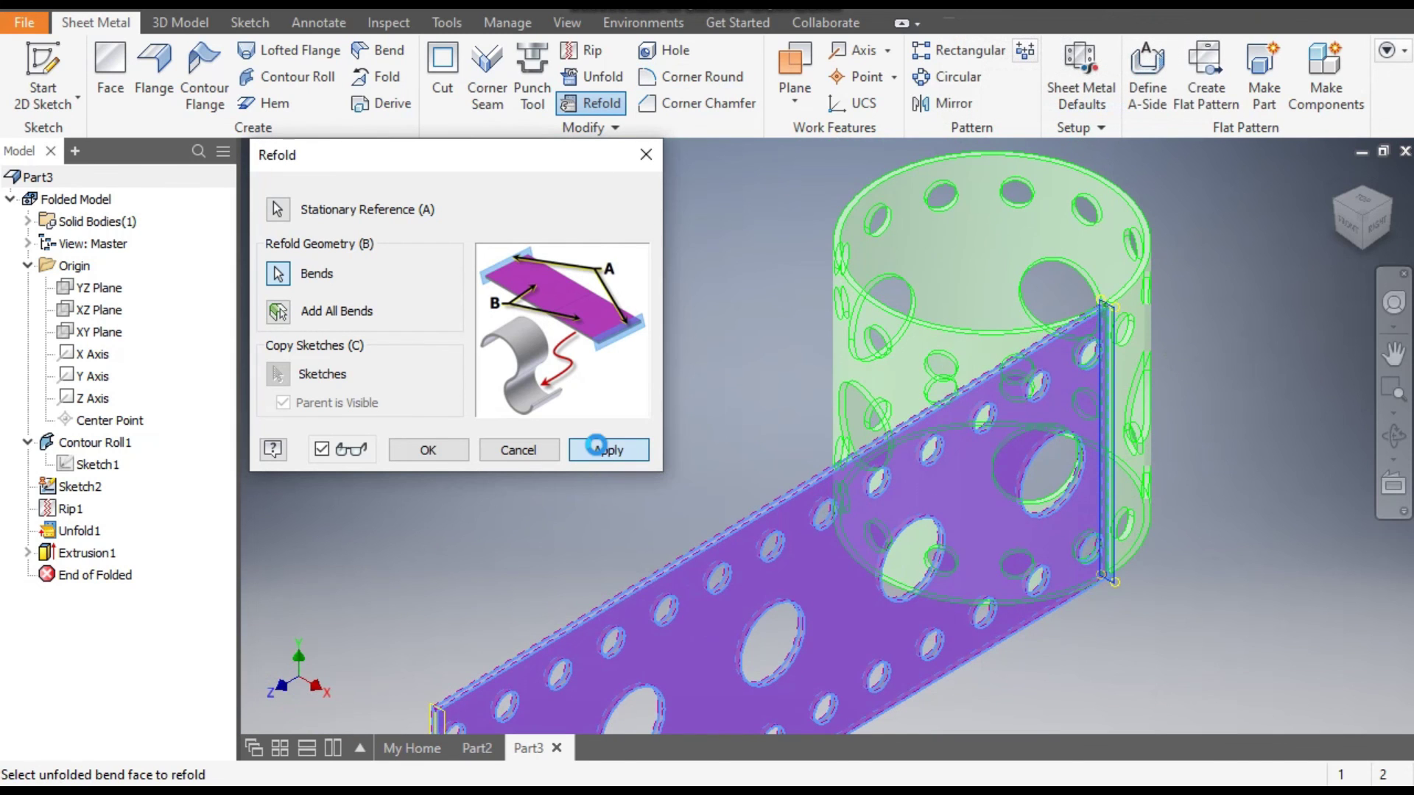
click(645, 154)
middle_drag(737, 244, 599, 319)
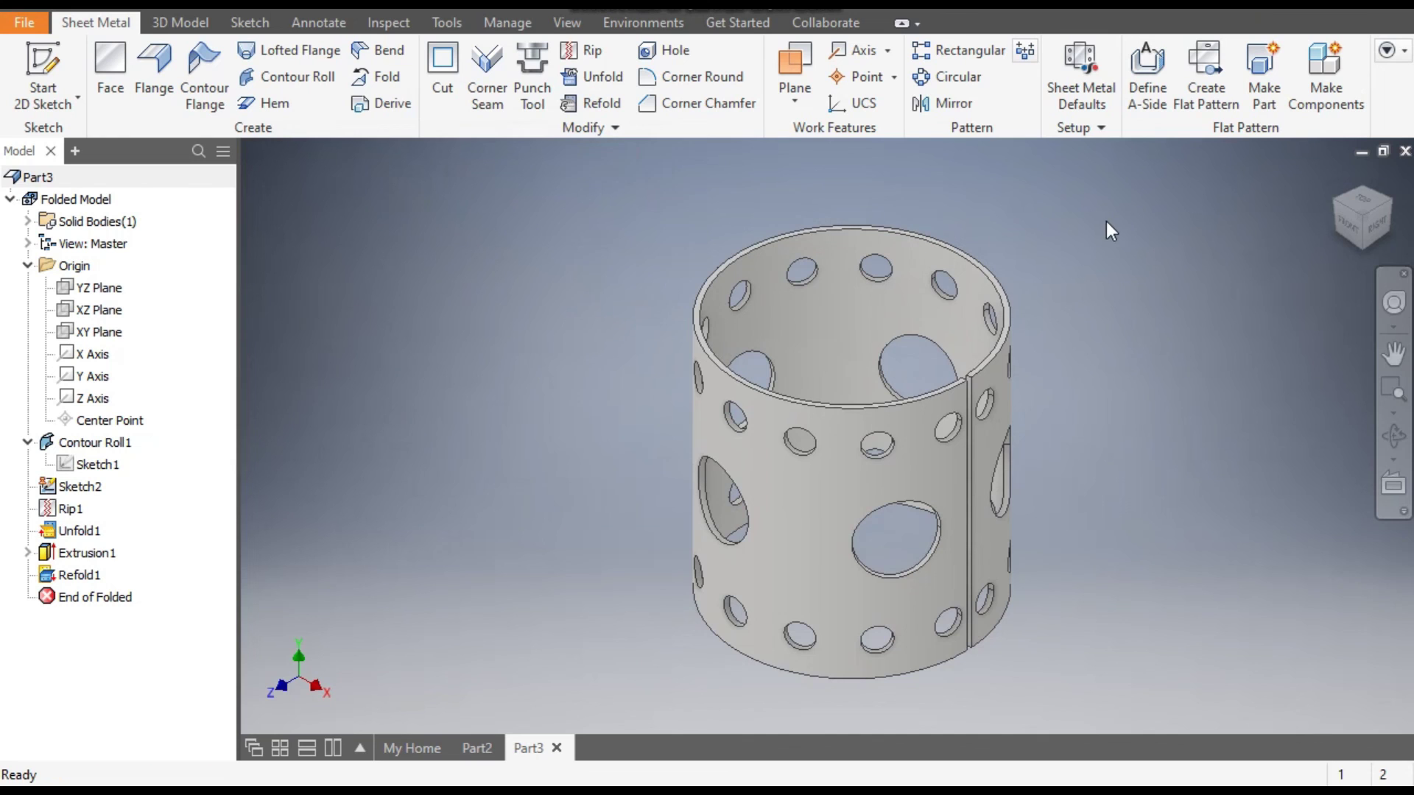
click(551, 8)
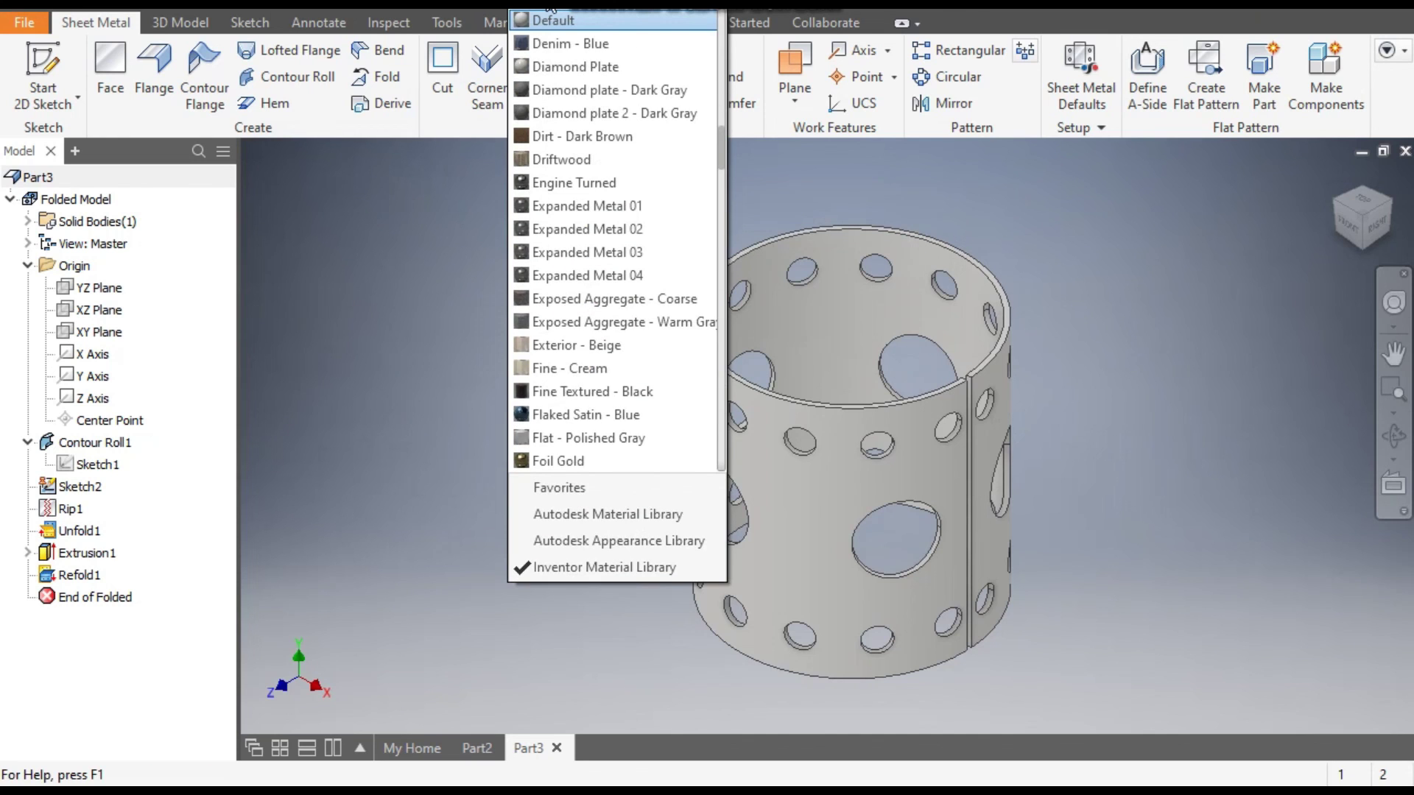
- Apply the Opal appearance from the appearance list by typing 'op'
text(op)
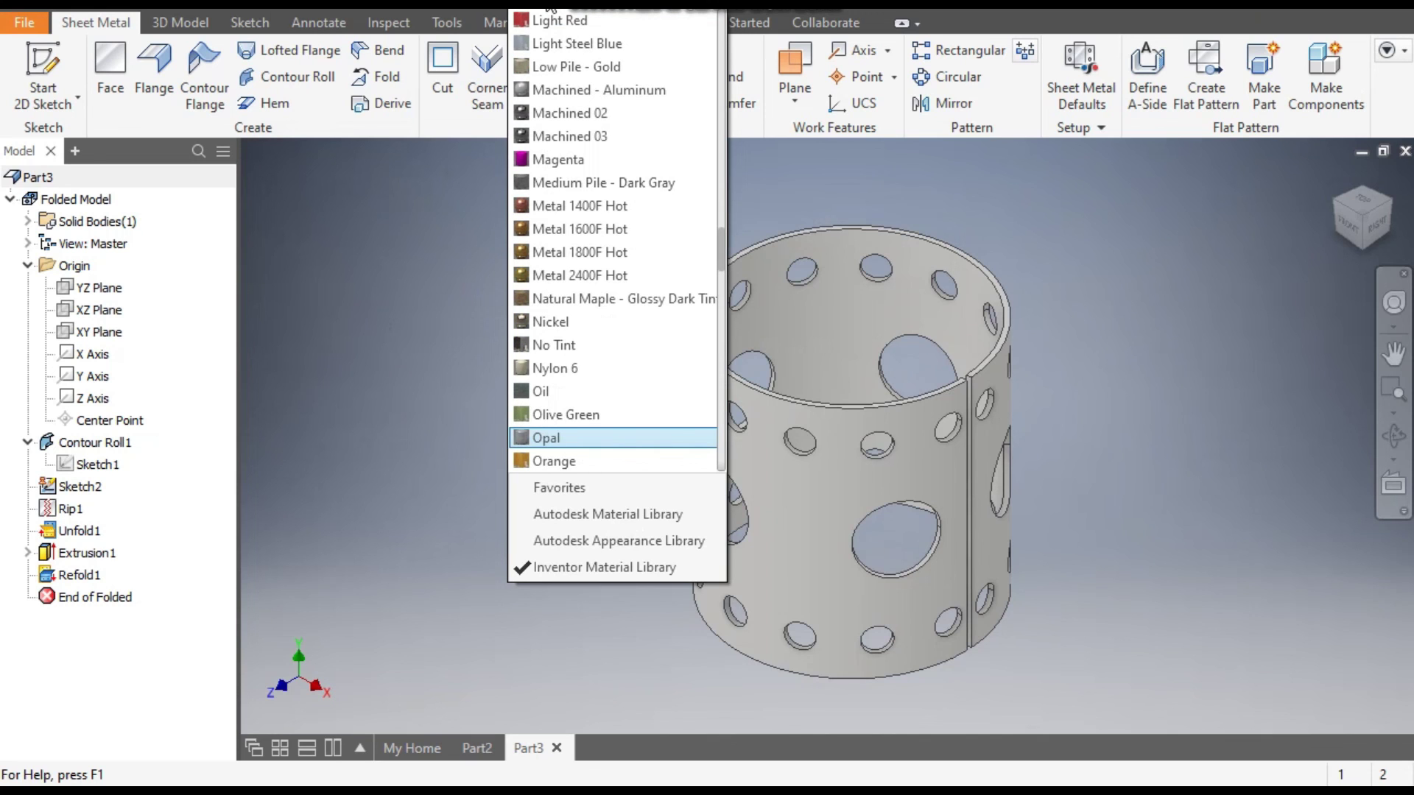
key(Return)
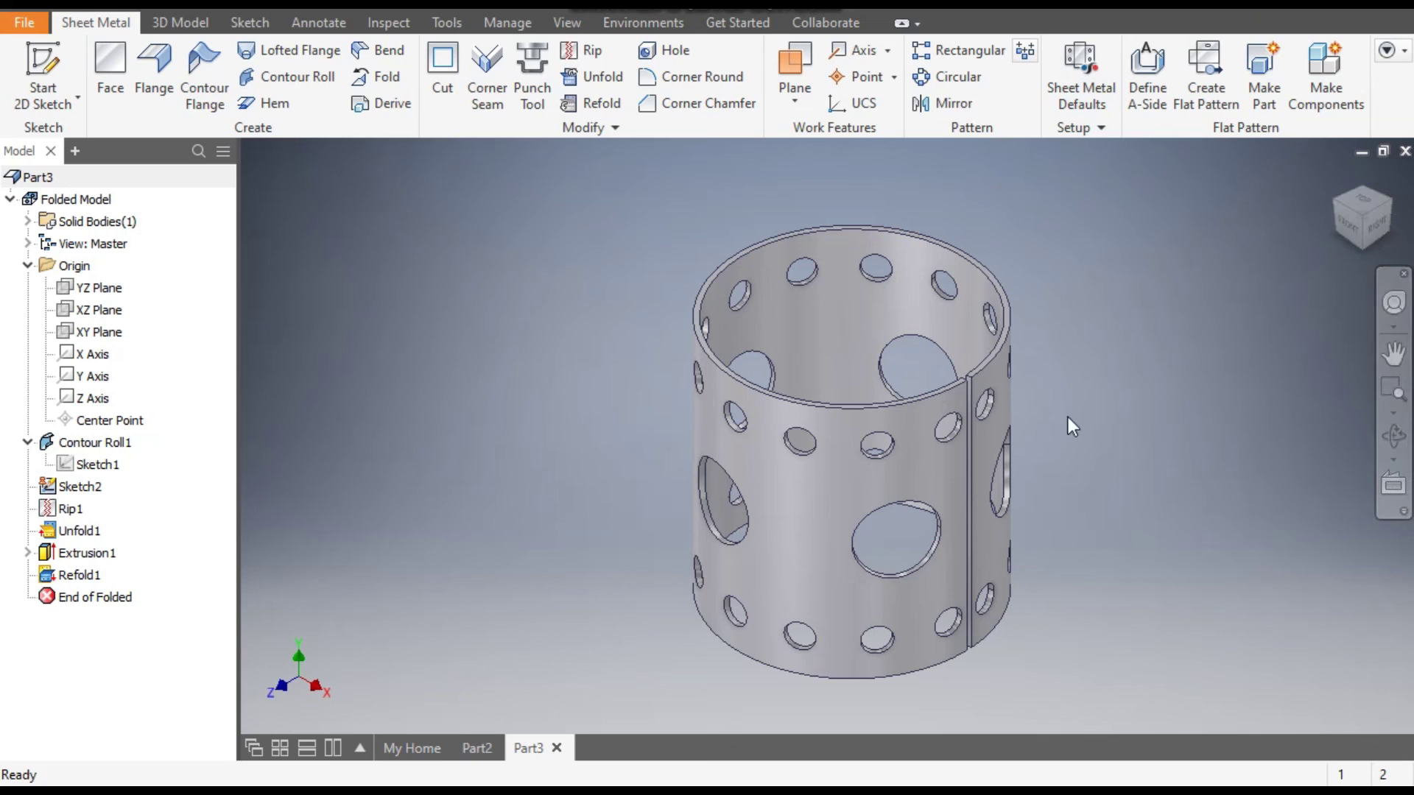
middle_drag(1147, 384, 1041, 368)
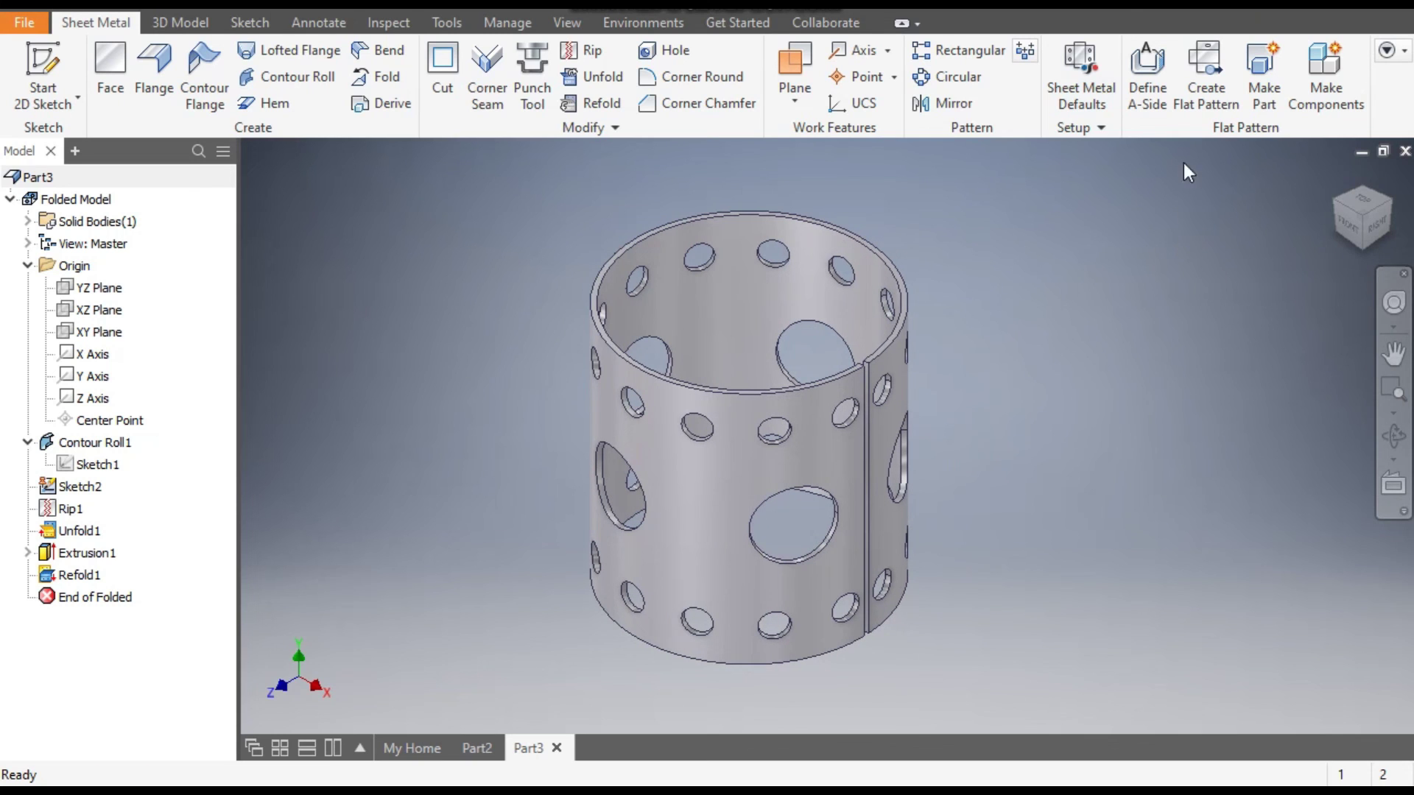
- Generate the perforated sheet's flat pattern and switch back to the folded part
click(1213, 82)
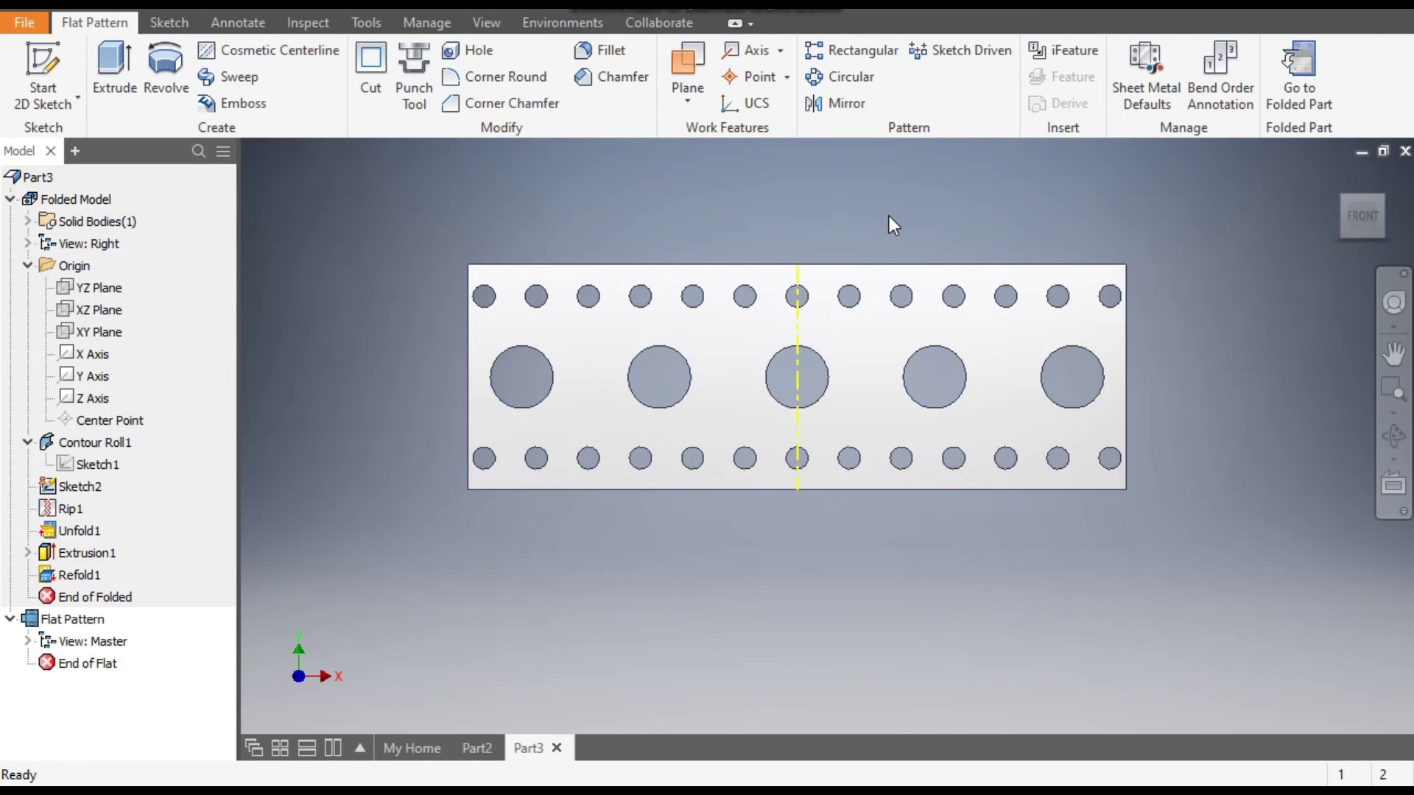
click(1296, 87)
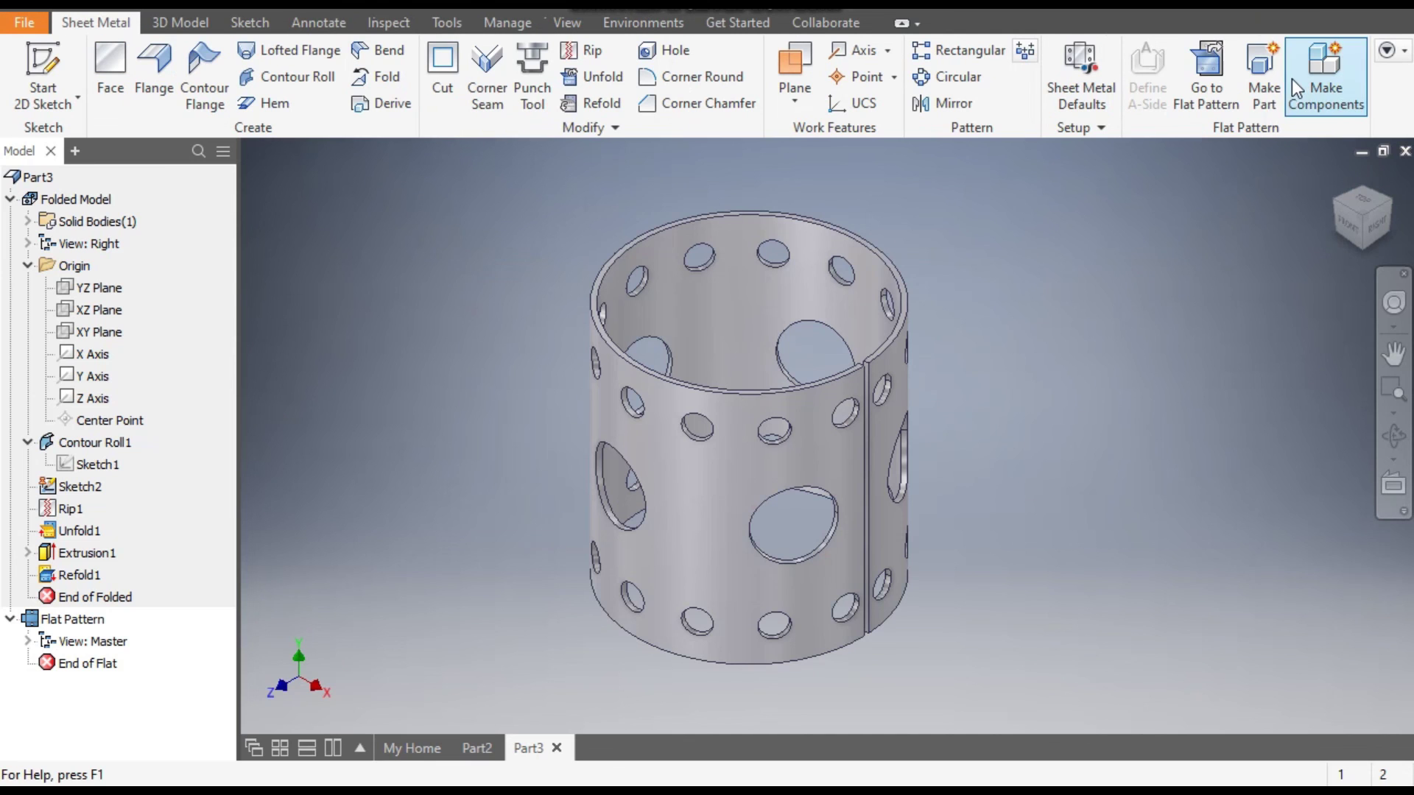